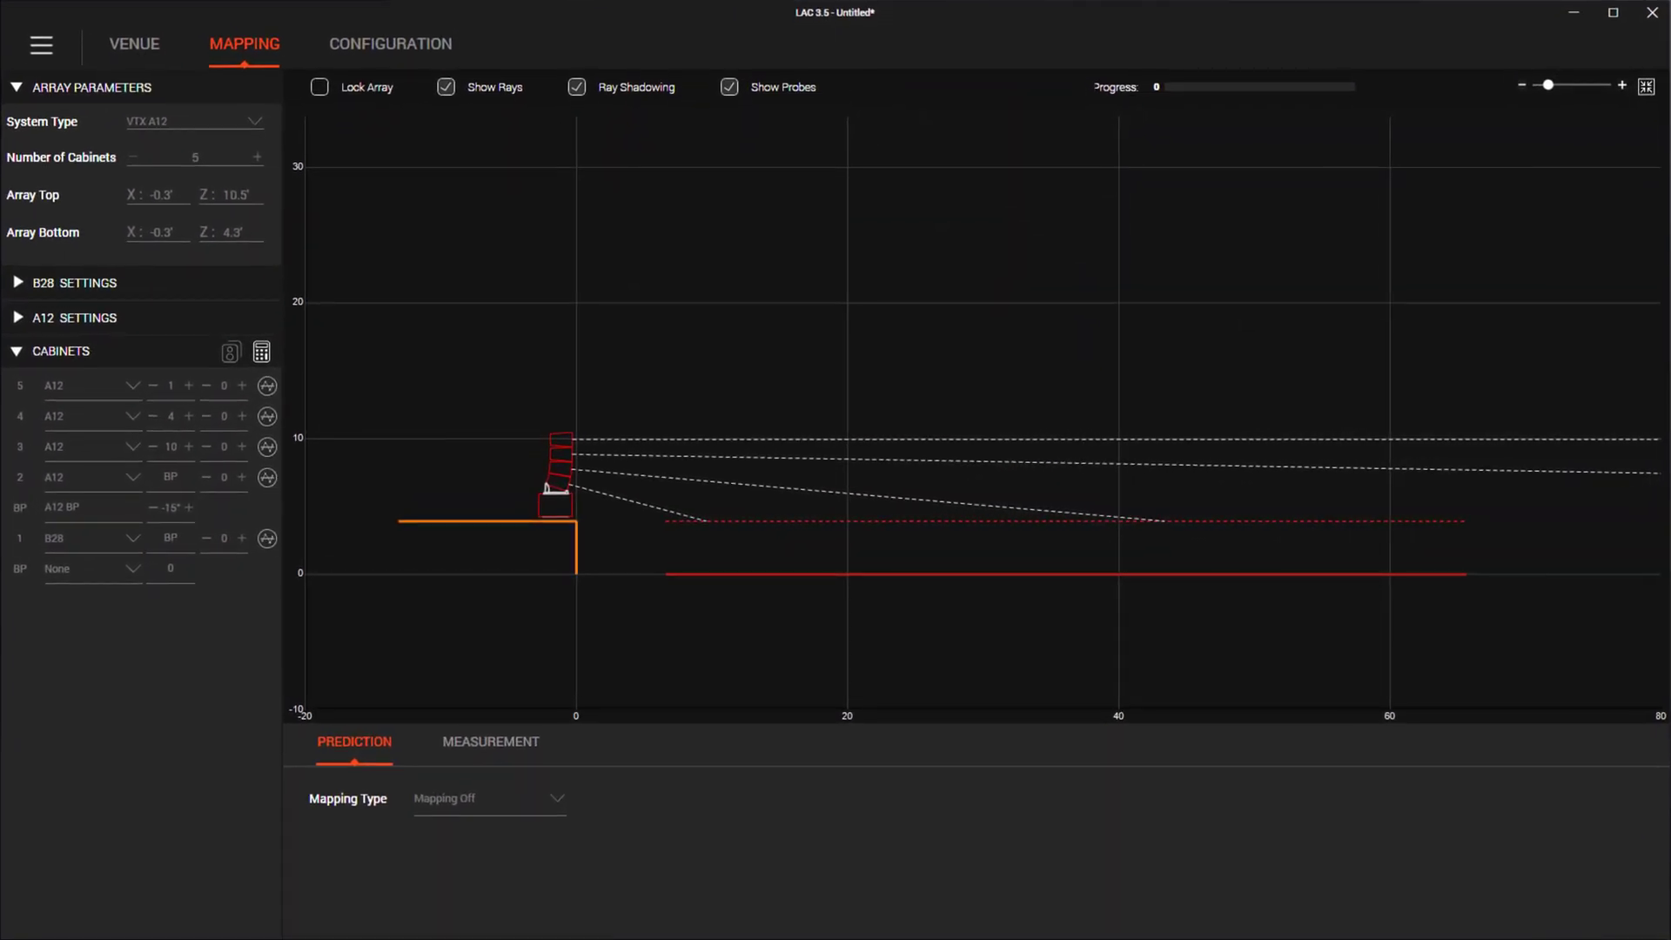
# Step: Lower cabinet 4's splay to 2.5° and cabinet 3's to 8°, then base the array on B28 GND
pyautogui.click(152, 417)
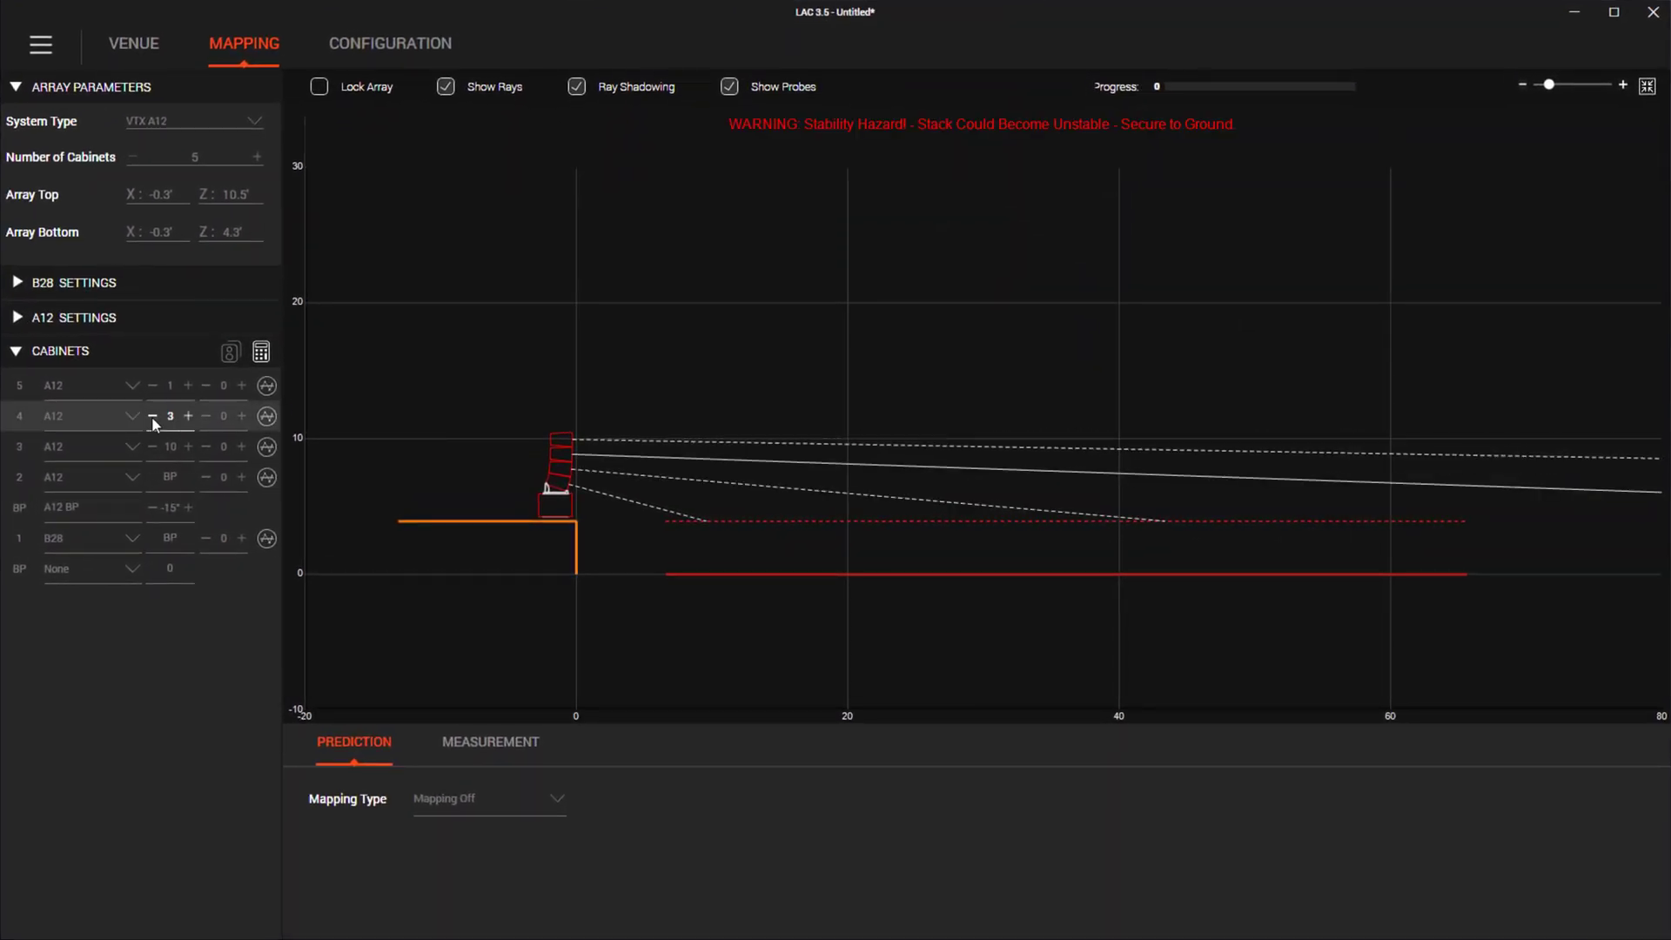
pyautogui.click(151, 417)
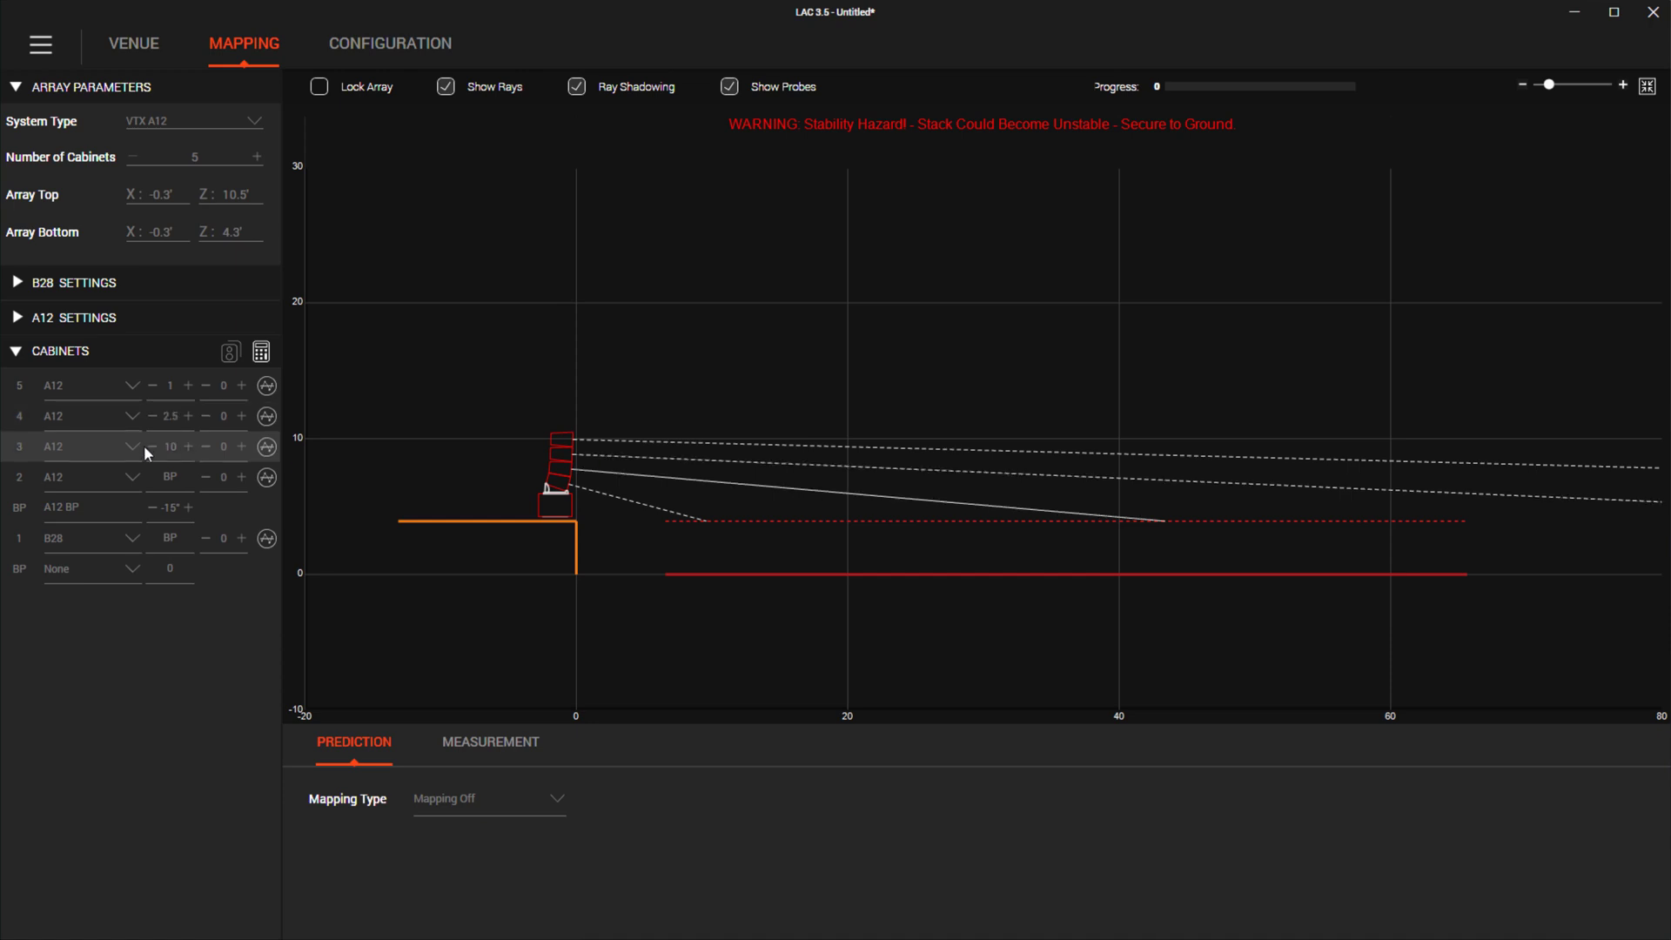
pyautogui.click(151, 446)
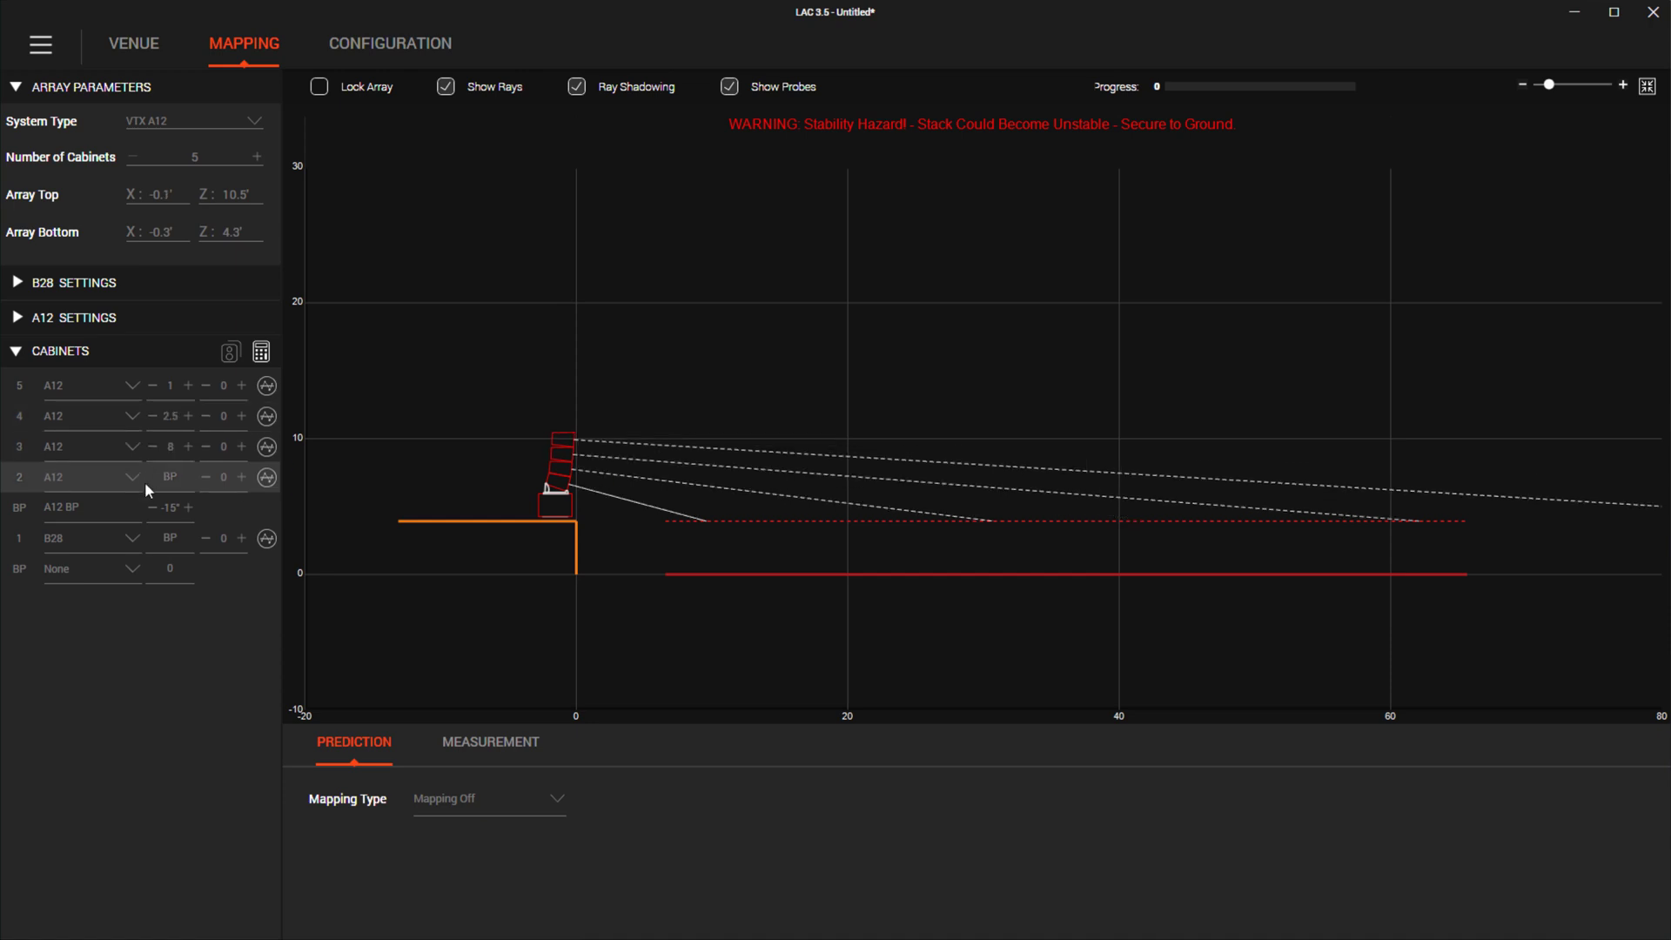
pyautogui.click(133, 574)
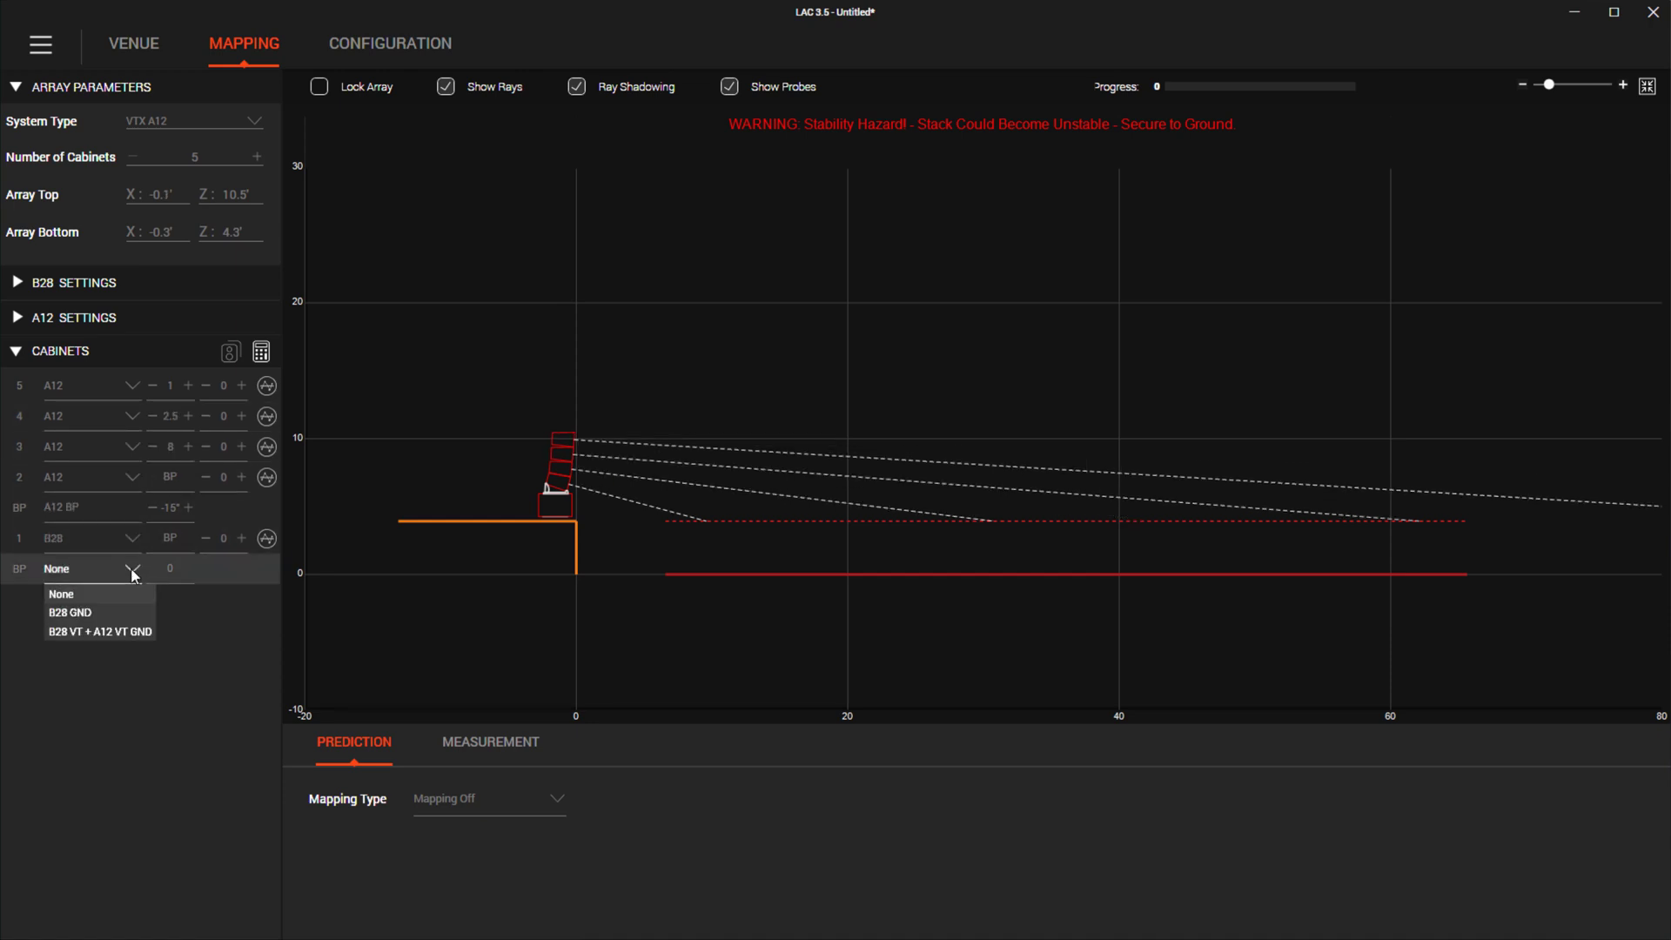
pyautogui.click(115, 614)
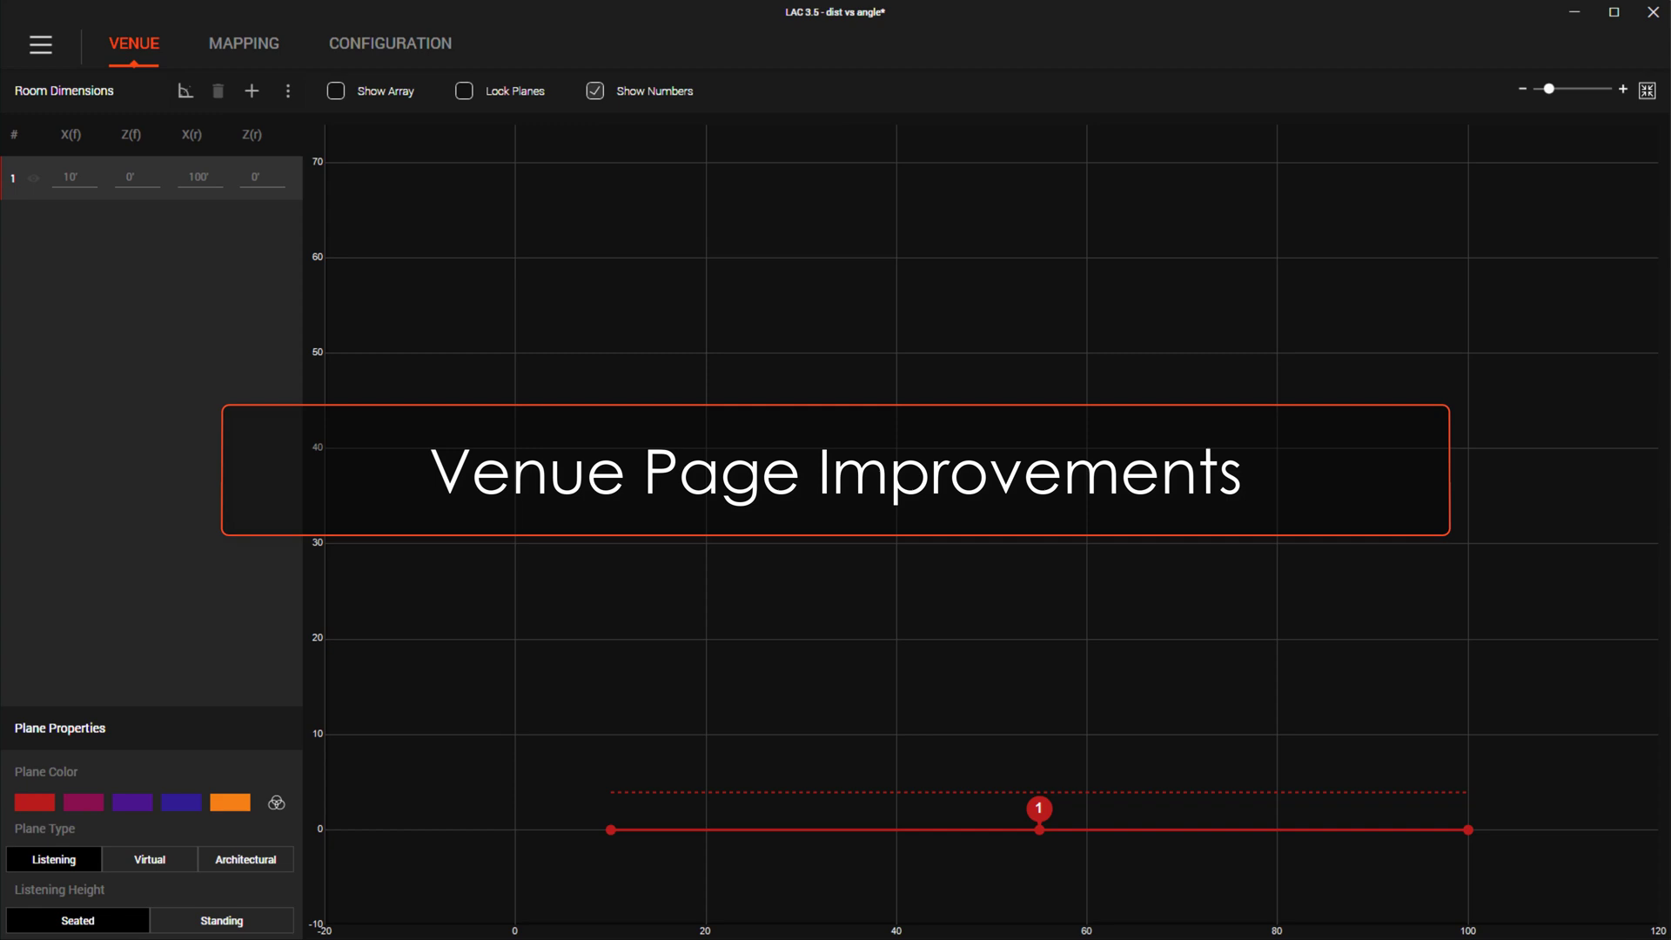
# Step: Add plane 2, a ramp to 120 ft rising to 12 ft, and plane 3, a wall at 120 ft
pyautogui.click(252, 92)
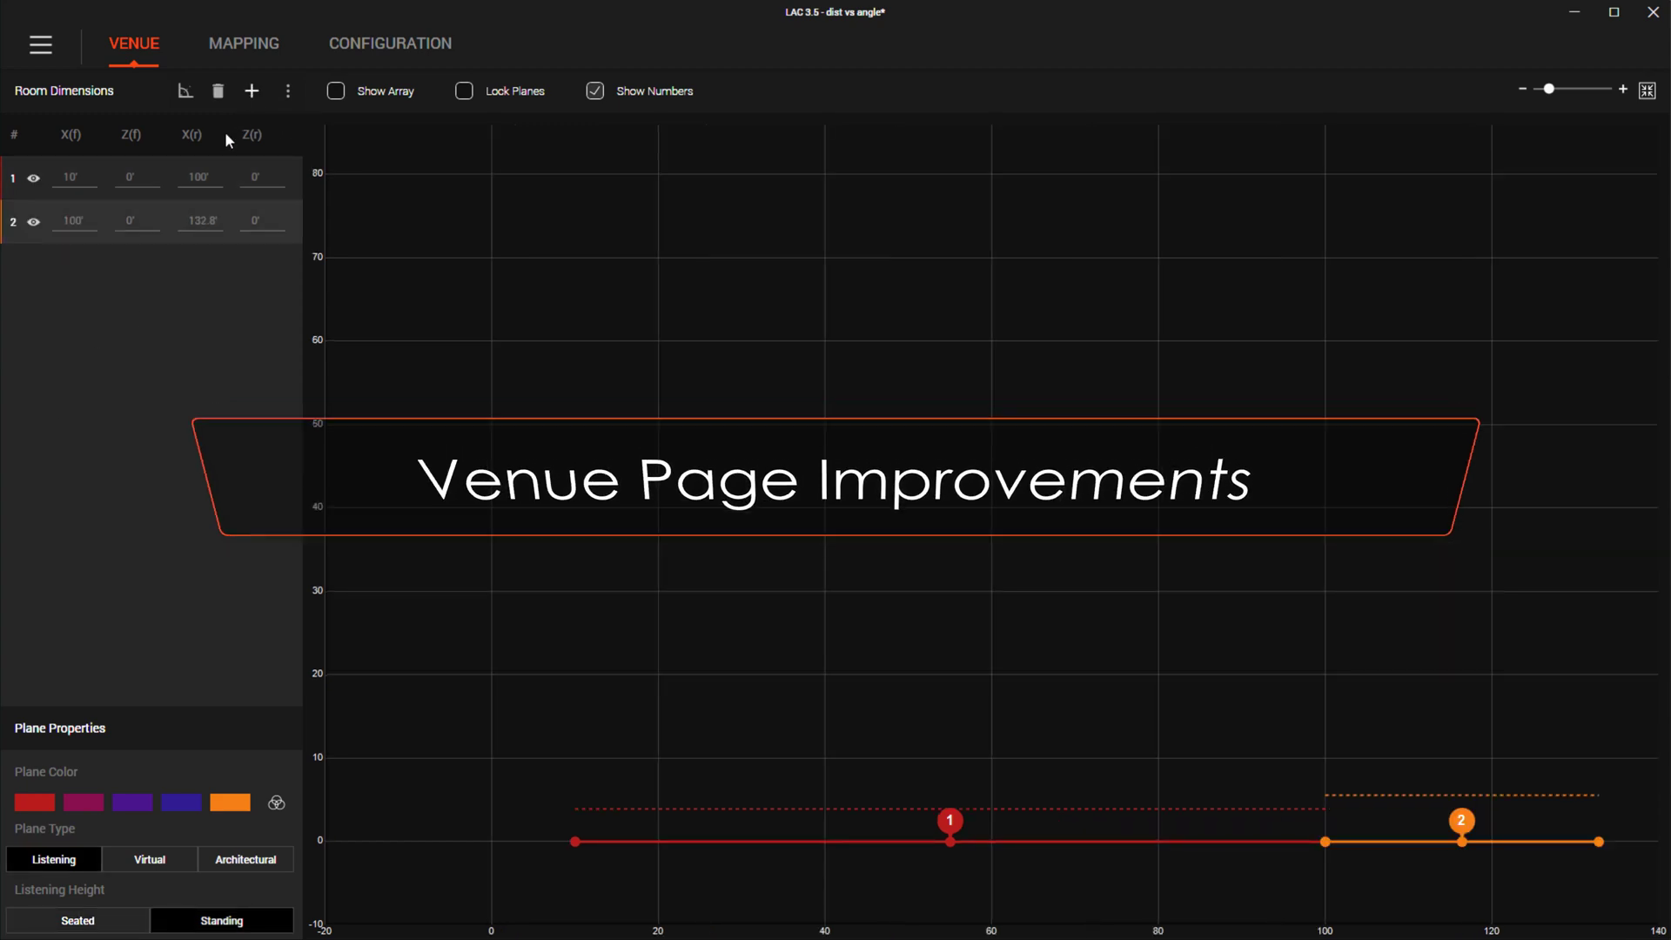
pyautogui.click(81, 219)
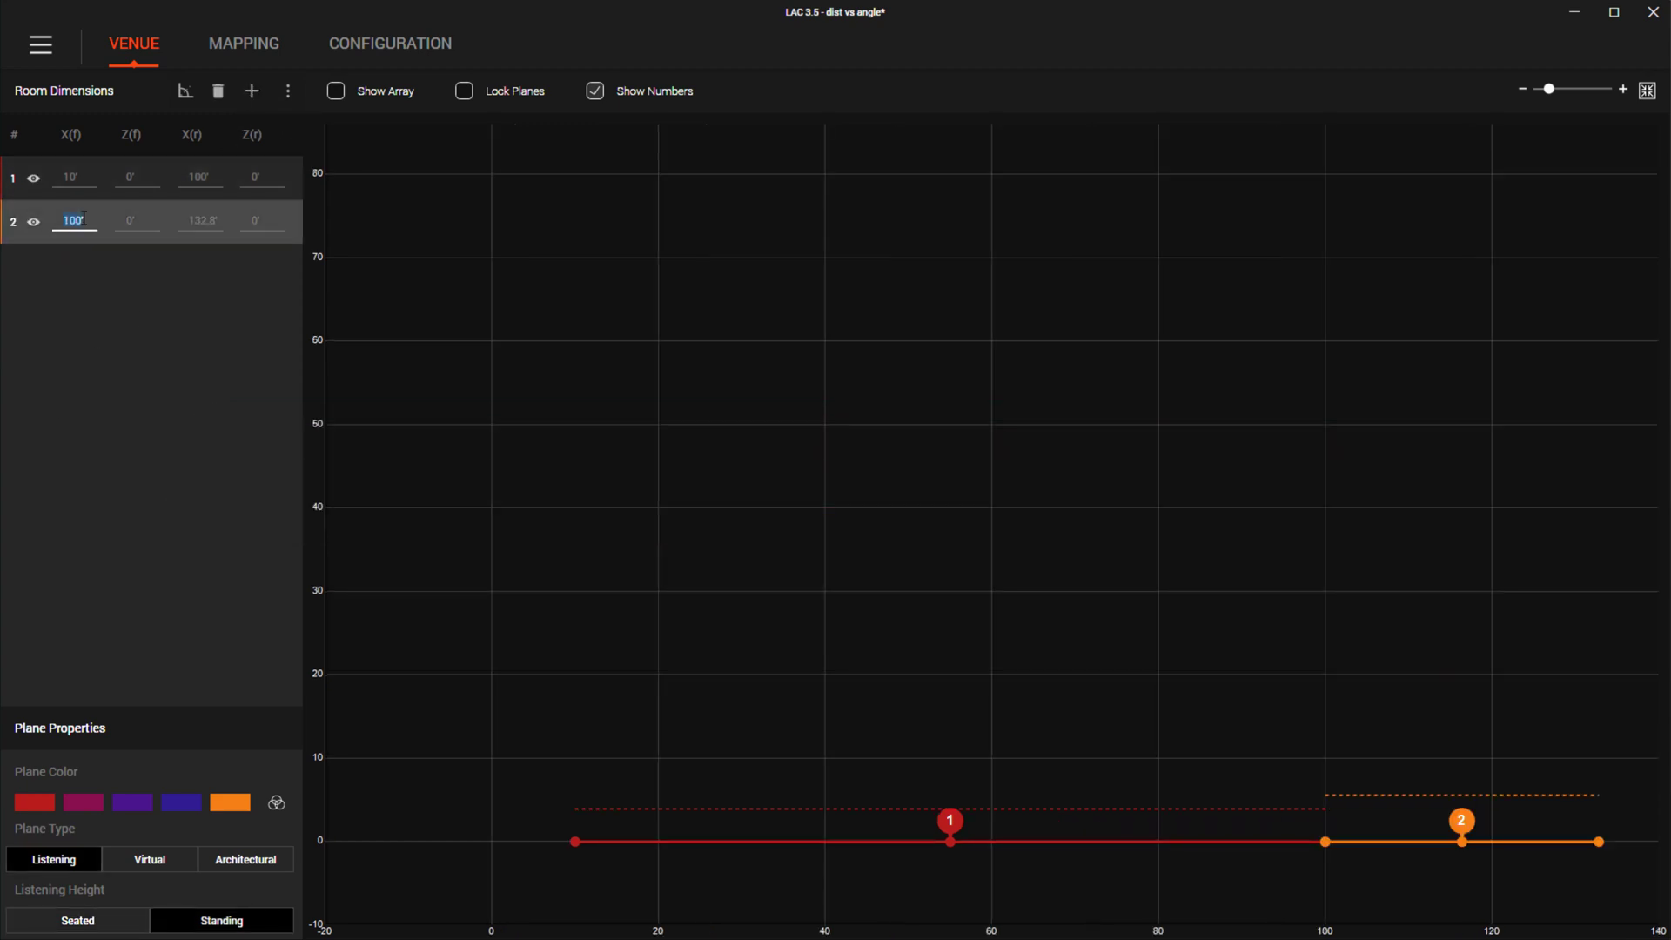
pyautogui.press('Tab')
pyautogui.press('Tab')
pyautogui.write('1')
pyautogui.write('20')
pyautogui.press('Tab')
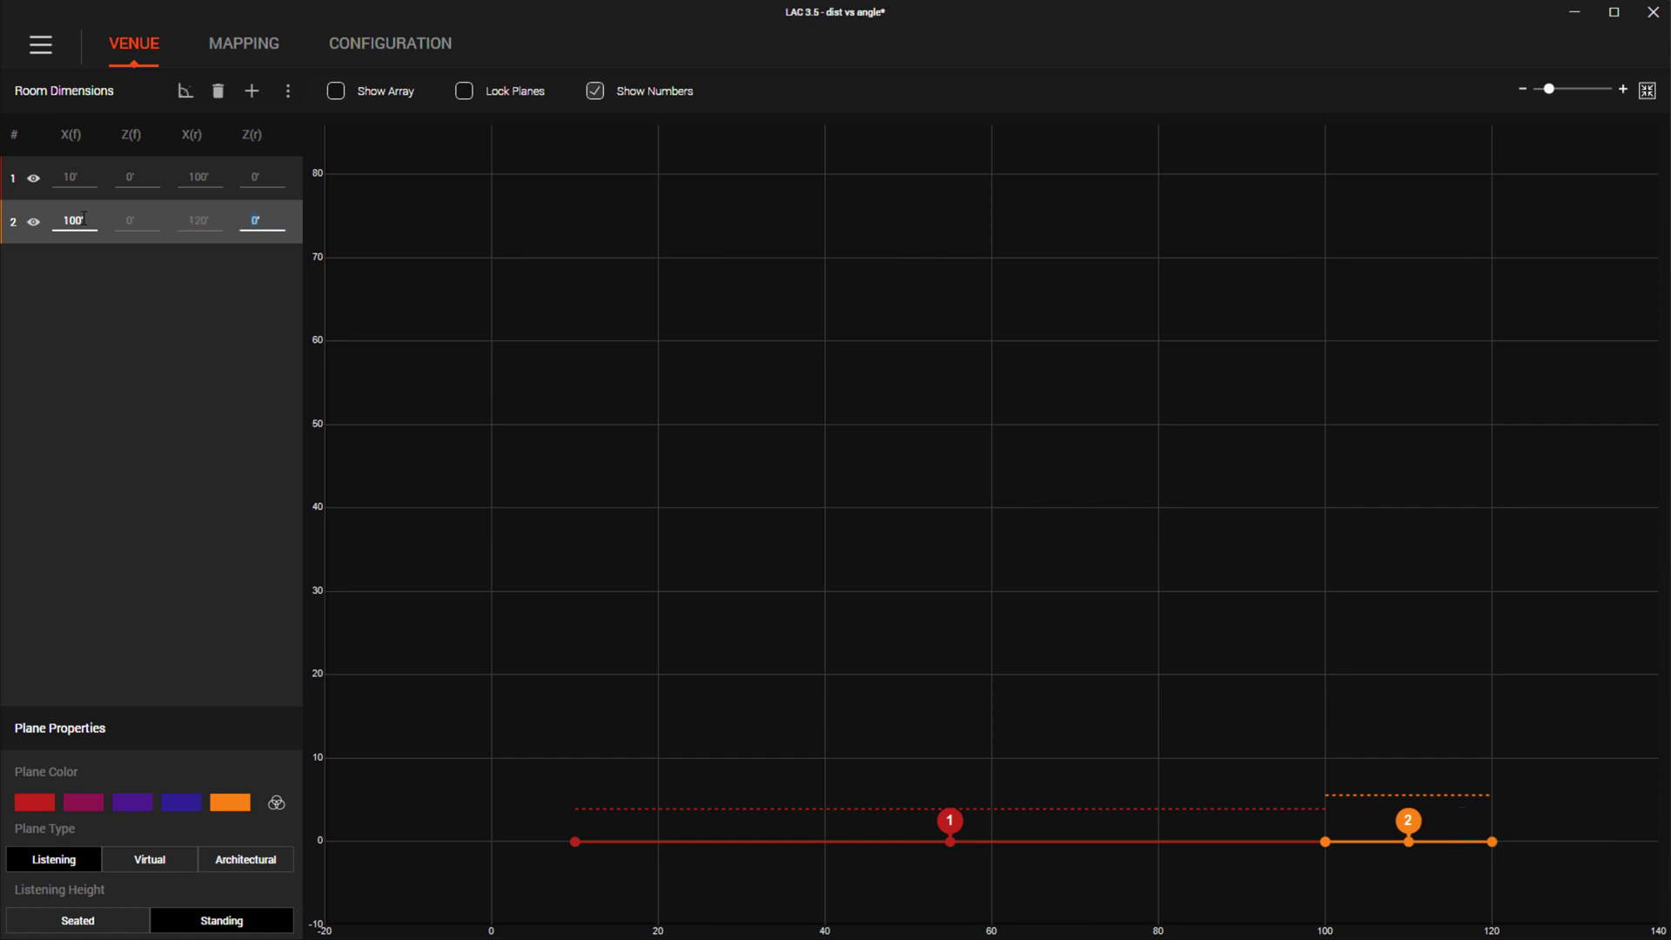
pyautogui.write('12')
pyautogui.press('Tab')
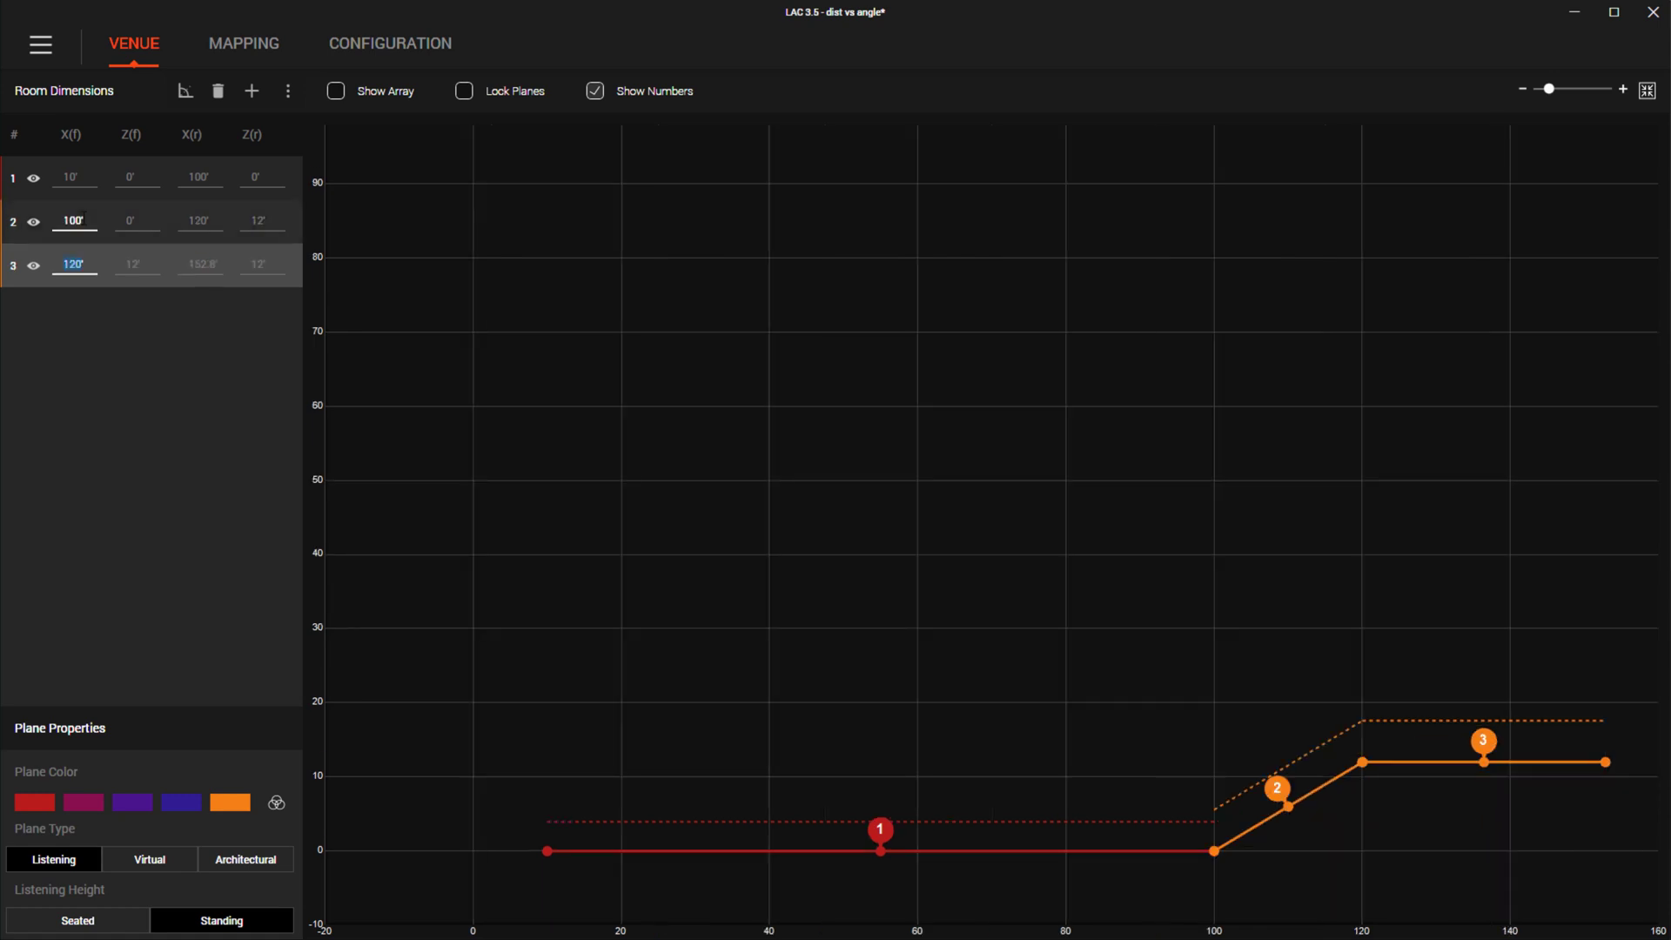
pyautogui.press('Tab')
pyautogui.press('Tab')
pyautogui.write('120')
pyautogui.press('Tab')
pyautogui.write('2')
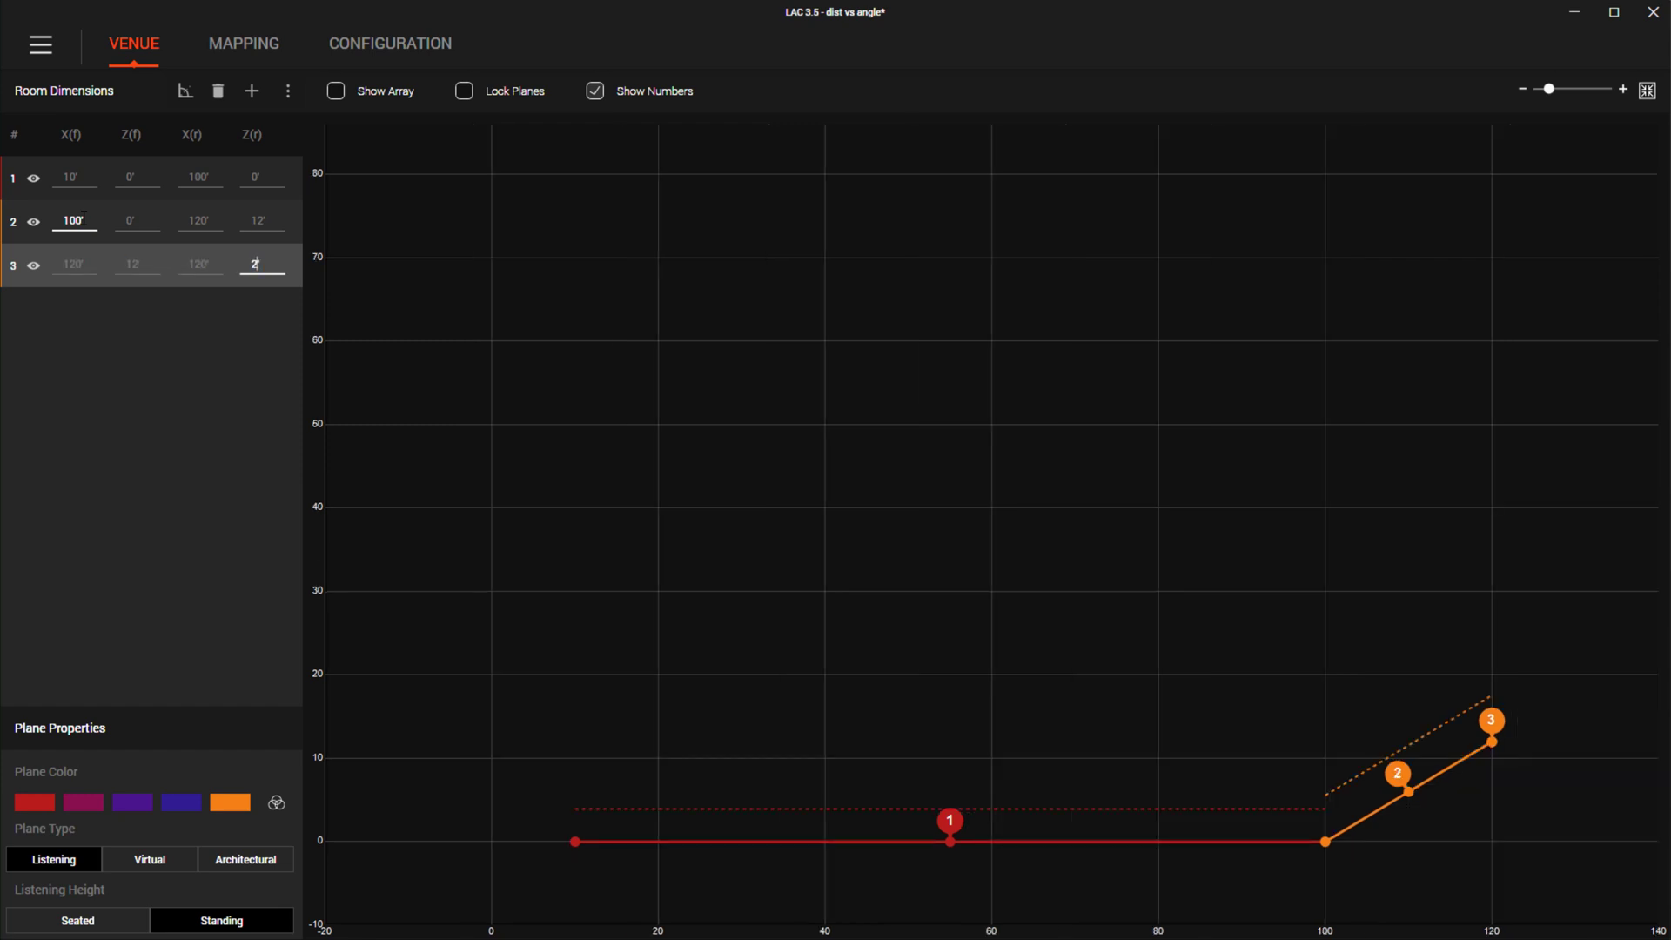
pyautogui.write('4')
pyautogui.press('Tab')
pyautogui.write('1')
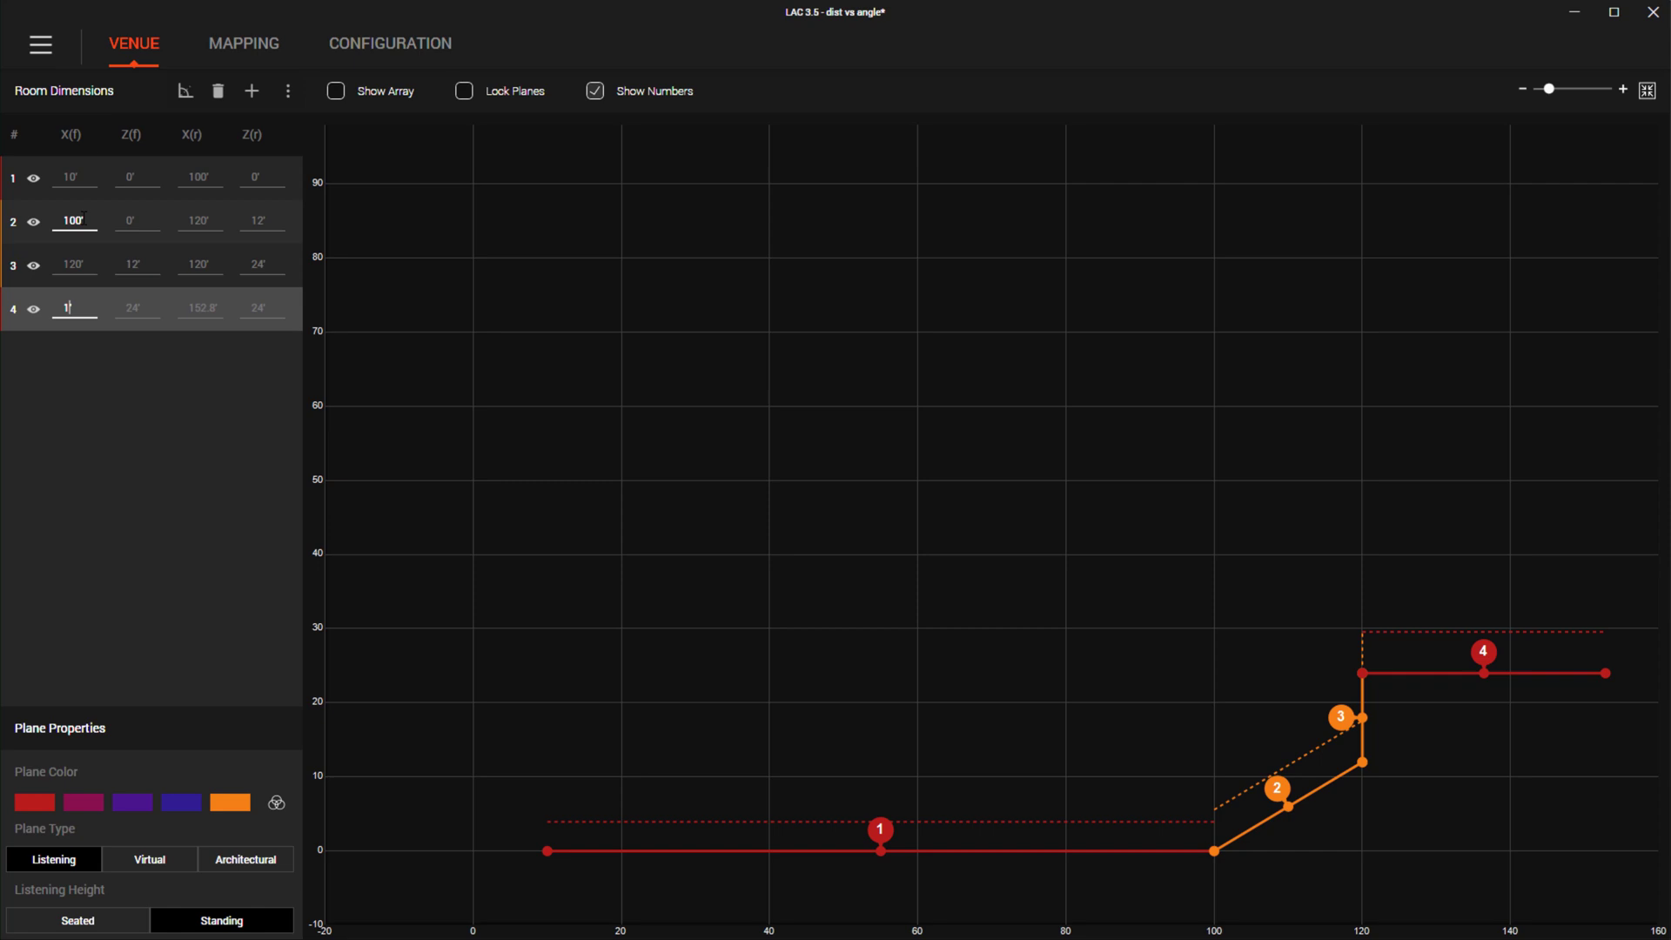
pyautogui.write('2')
pyautogui.write('0')
# Step: Add plane 4, a balcony from 120 ft back to 90 ft, and plane 5 from 90 to 130 ft rising 24–36 ft
pyautogui.press('Tab')
pyautogui.press('Tab')
pyautogui.write('90')
pyautogui.press('Tab')
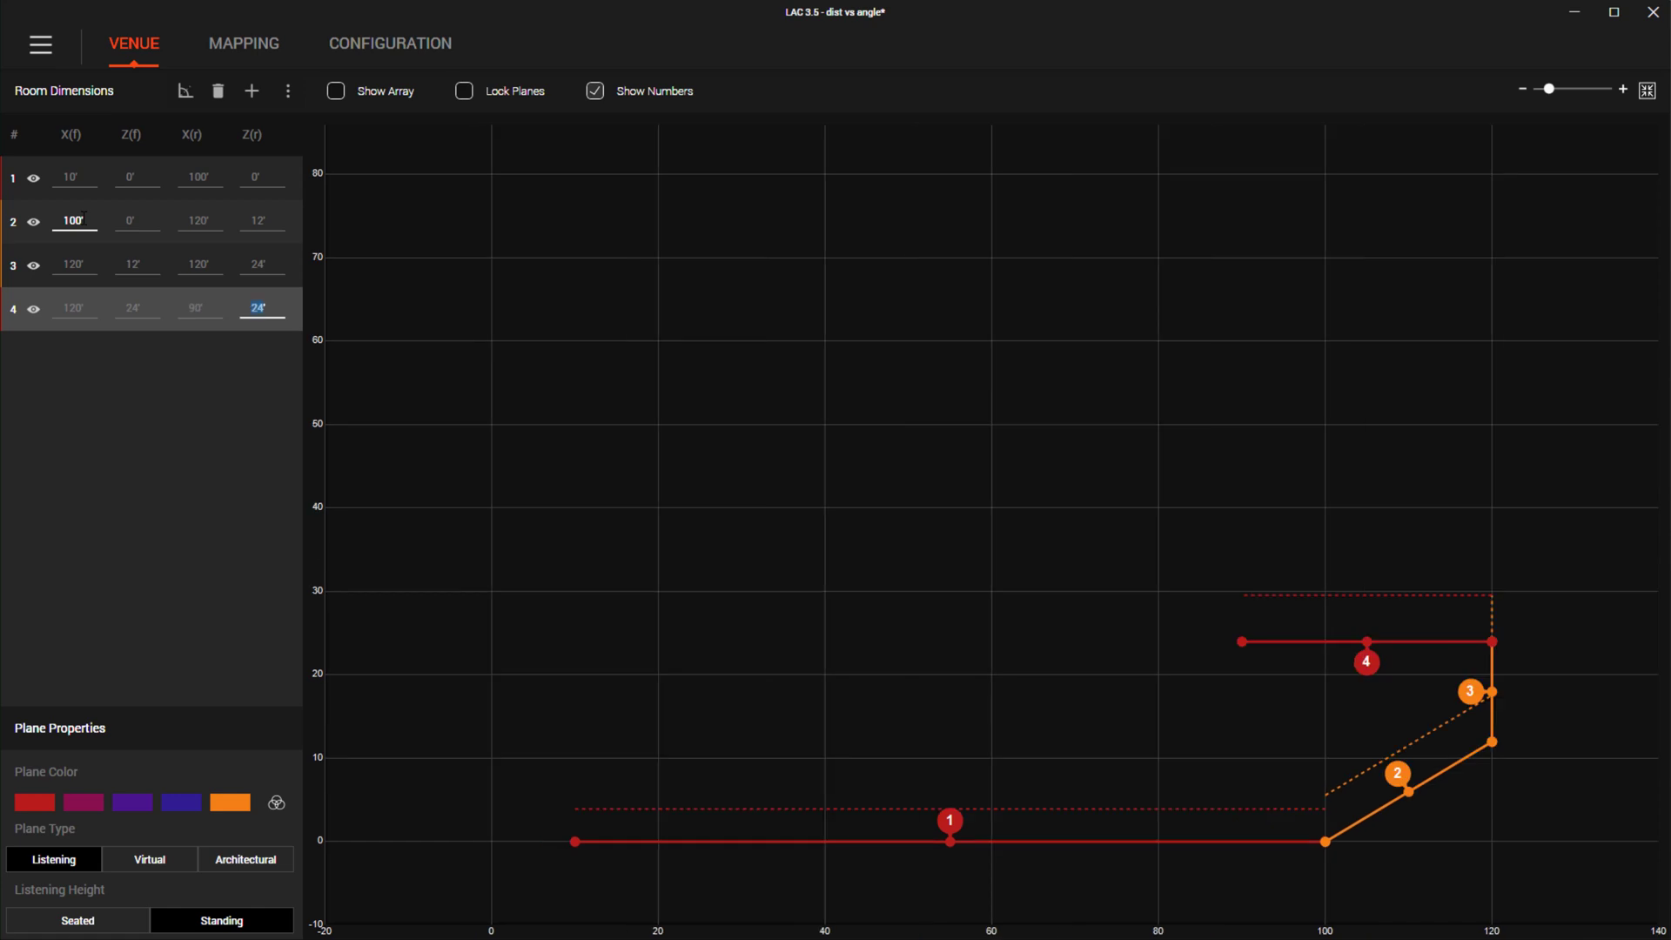
pyautogui.press('Tab')
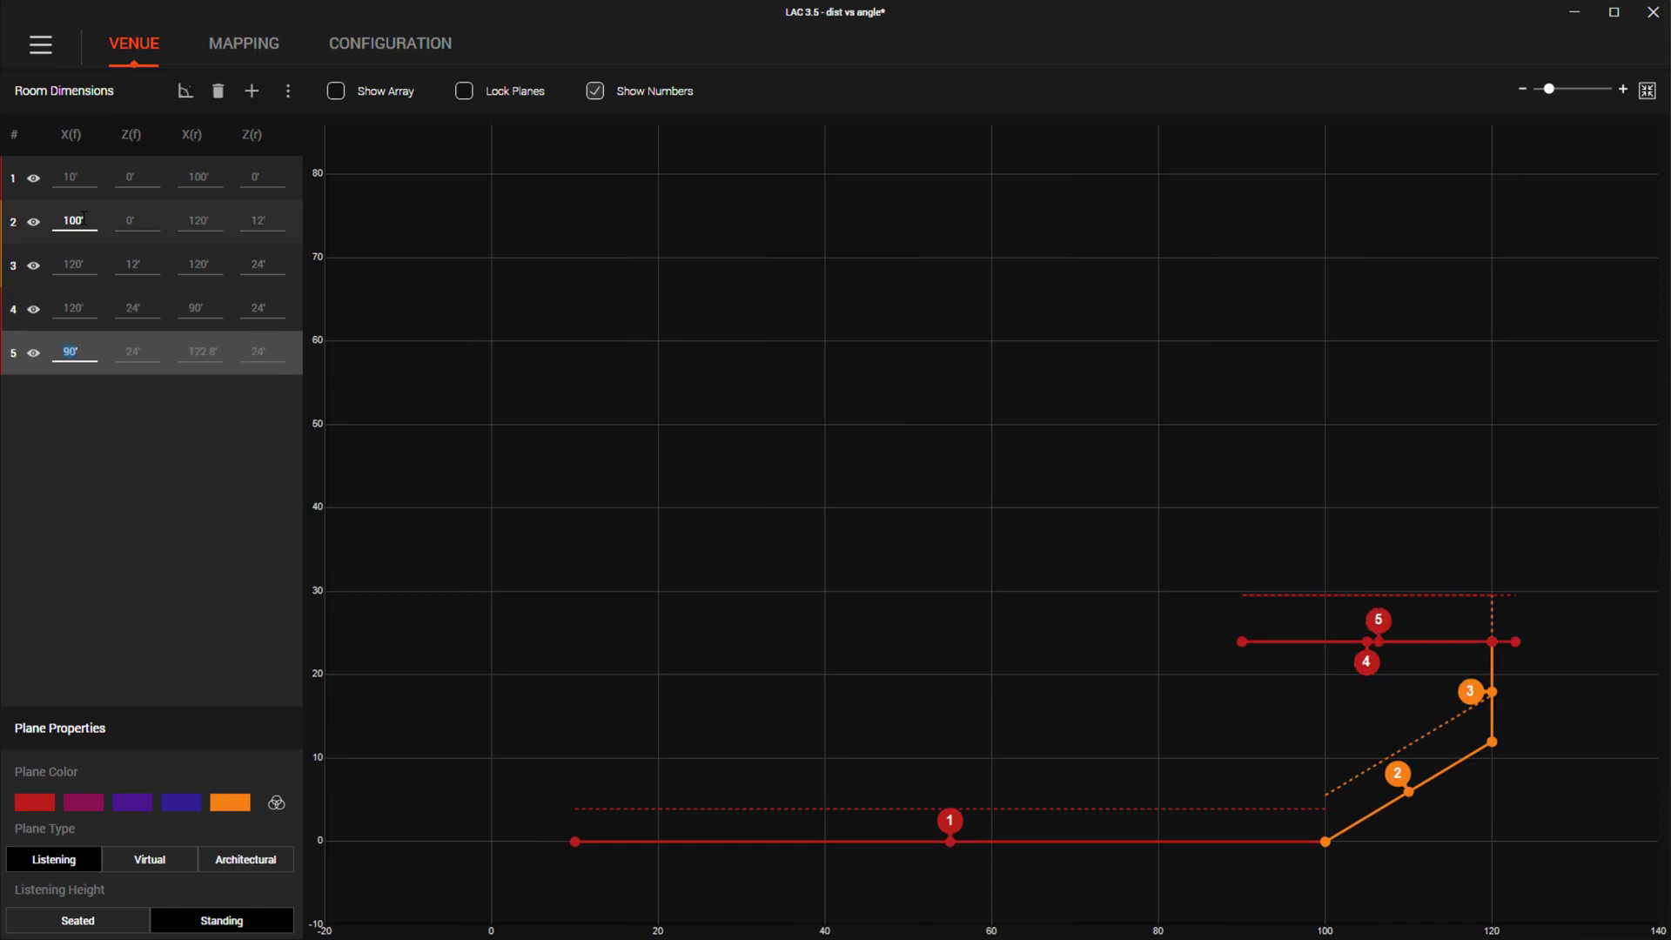
pyautogui.press('Tab')
pyautogui.press('Tab')
pyautogui.write('130')
pyautogui.press('Tab')
pyautogui.write('36')
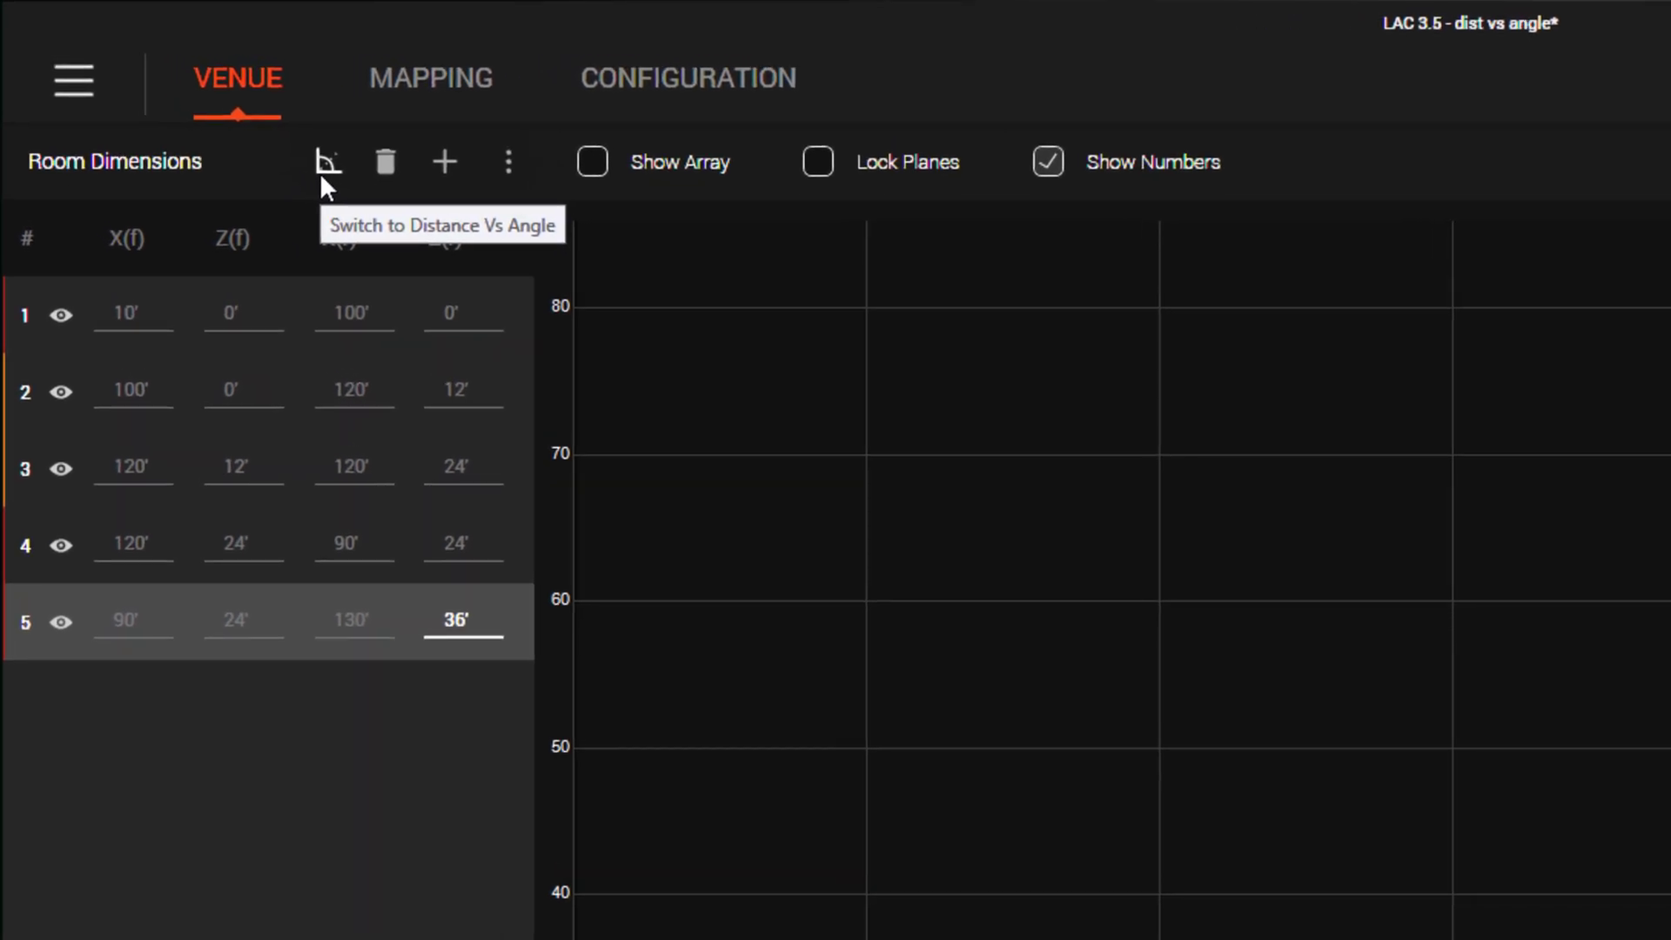
# Step: In Distance vs Angle mode, add plane 6 at 105.2 ft and 23.7° with a 148.1 ft rear distance
pyautogui.click(321, 169)
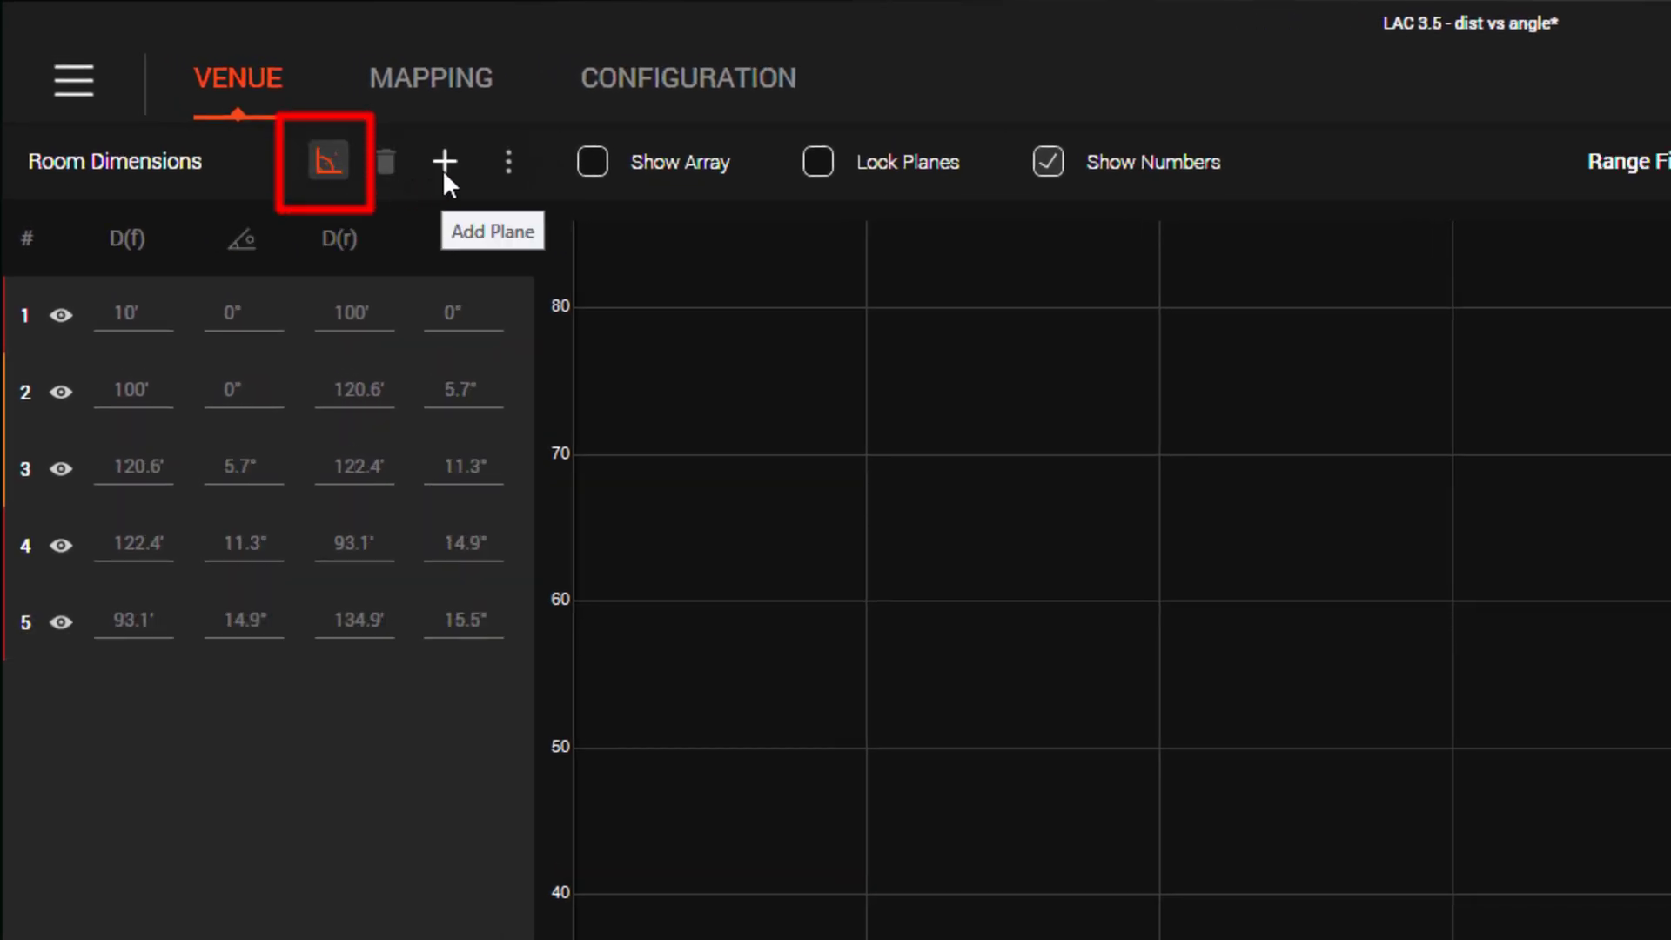
pyautogui.click(358, 139)
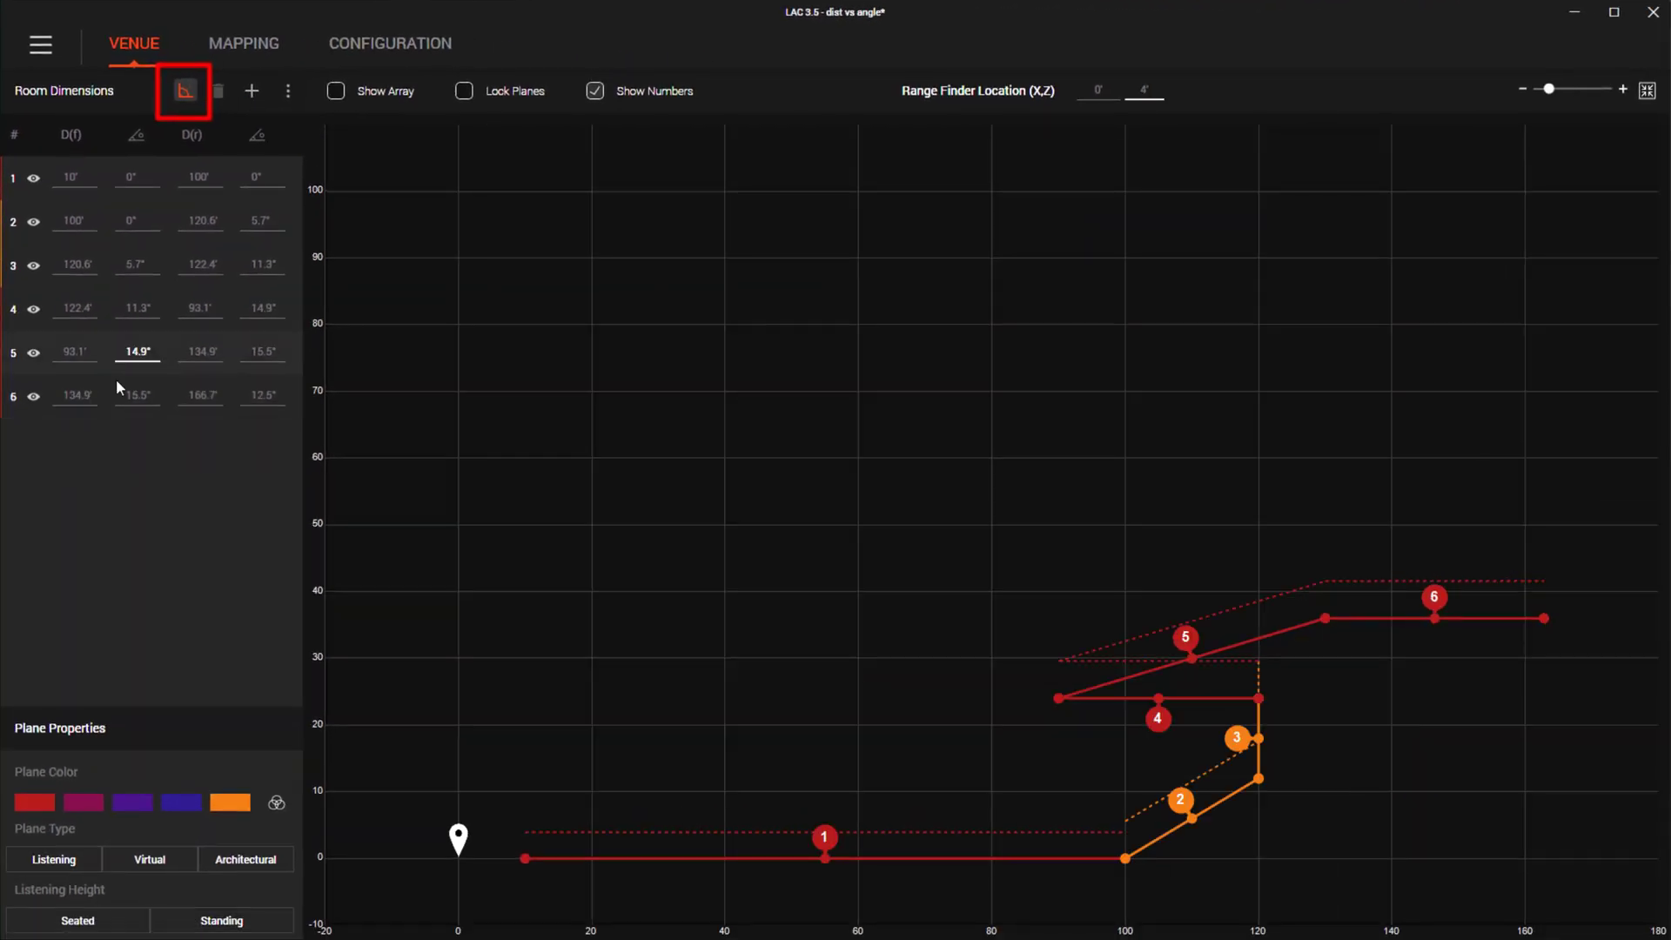
pyautogui.write('105.2')
pyautogui.press('Tab')
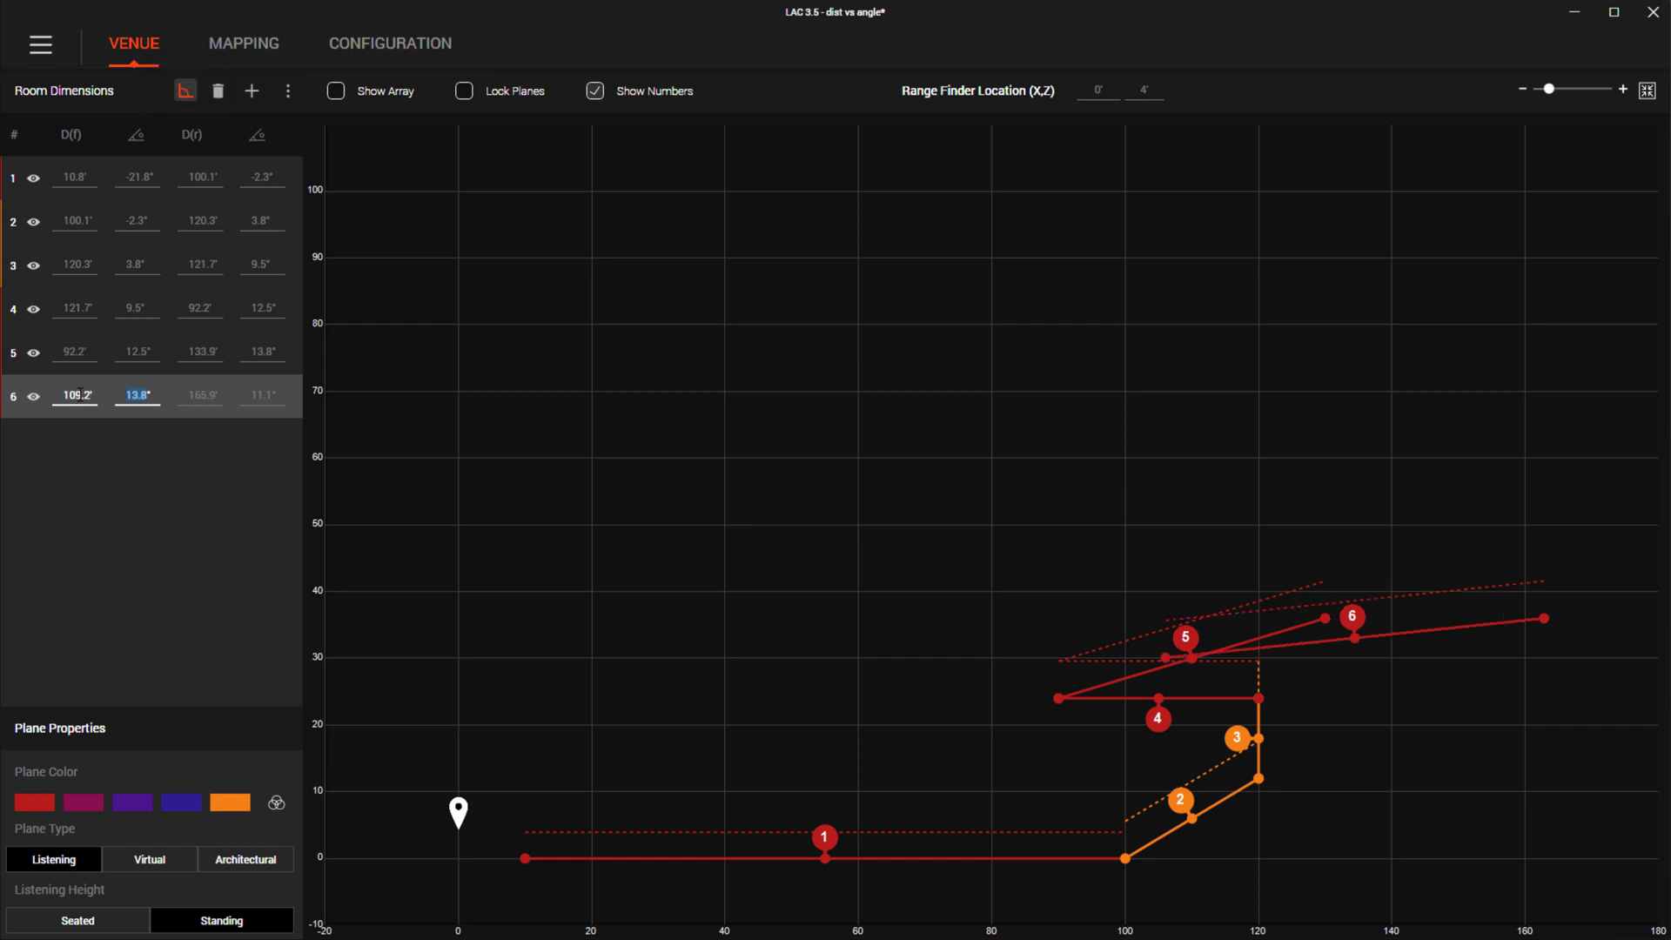
pyautogui.write('23.7')
pyautogui.press('Tab')
pyautogui.write('148.1')
pyautogui.press('Tab')
pyautogui.write('24.3')
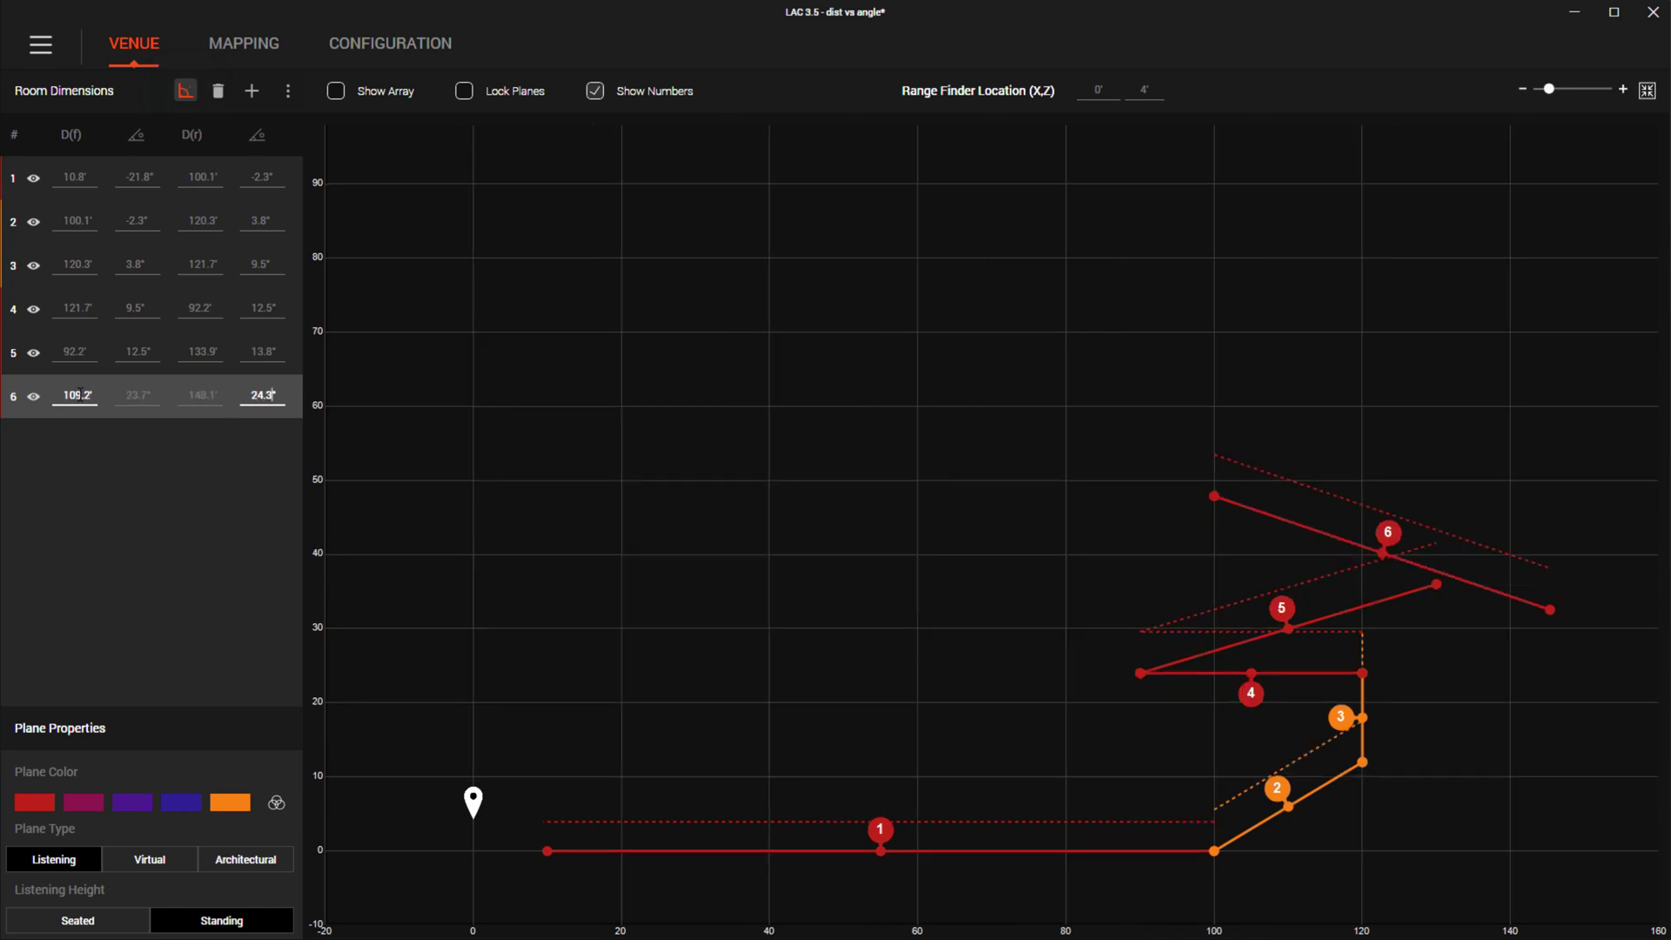
pyautogui.click(15, 411)
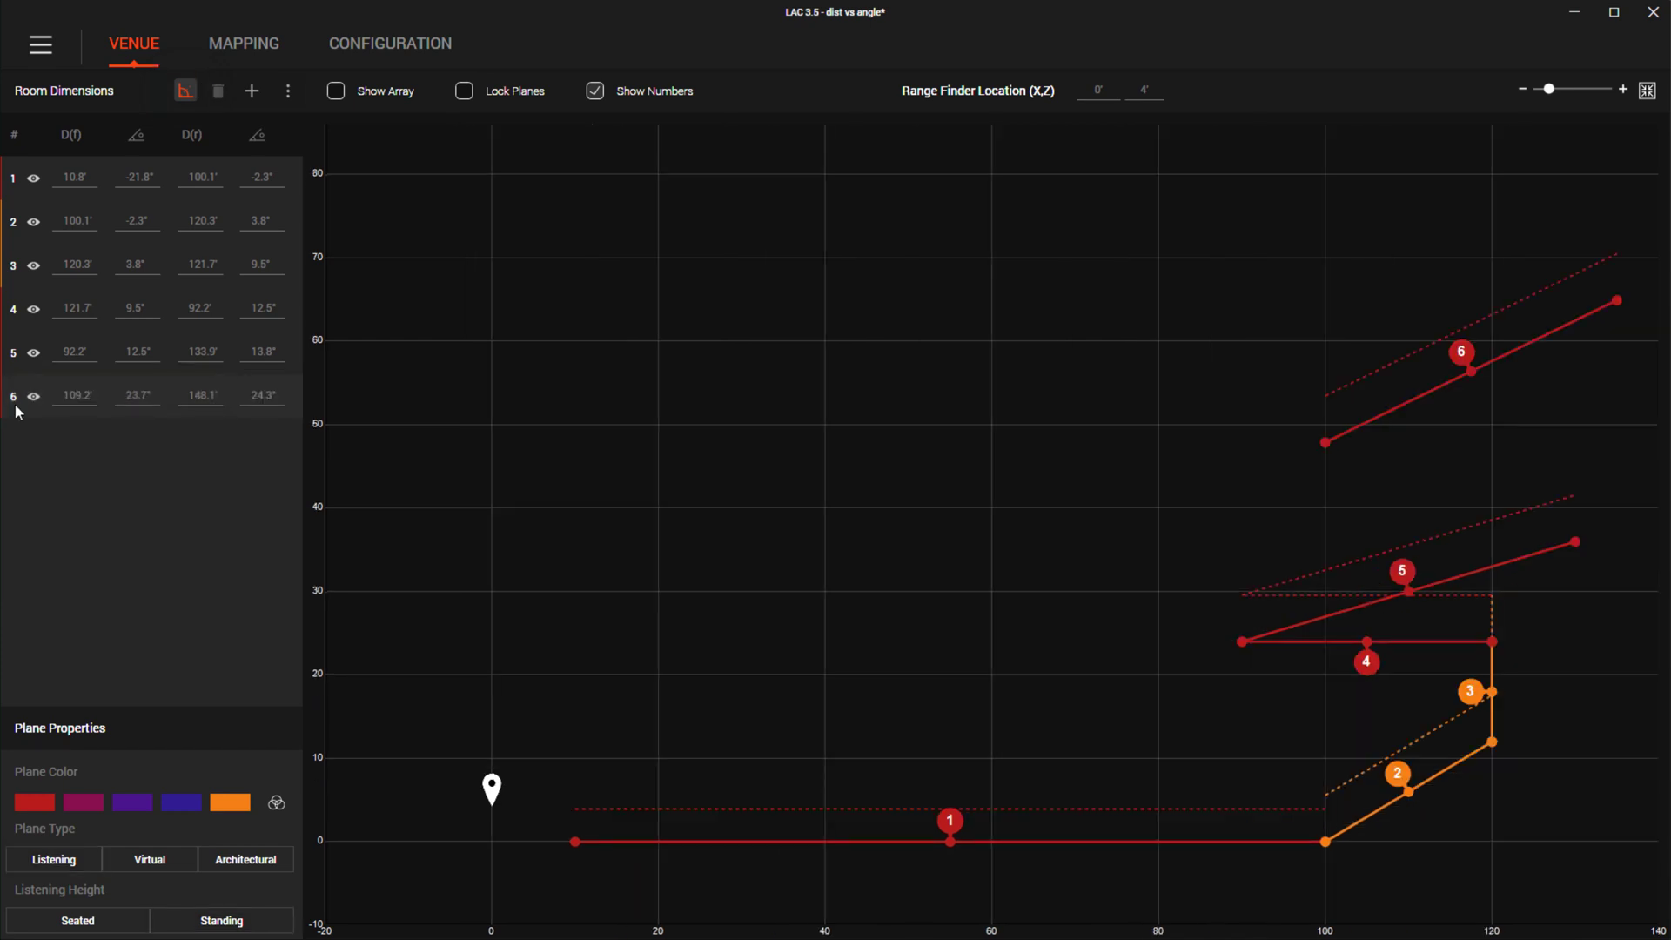
# Step: Switch back to X/Z coordinates and give plane 6 heights of 48 ft front and 65 ft rear
pyautogui.click(189, 99)
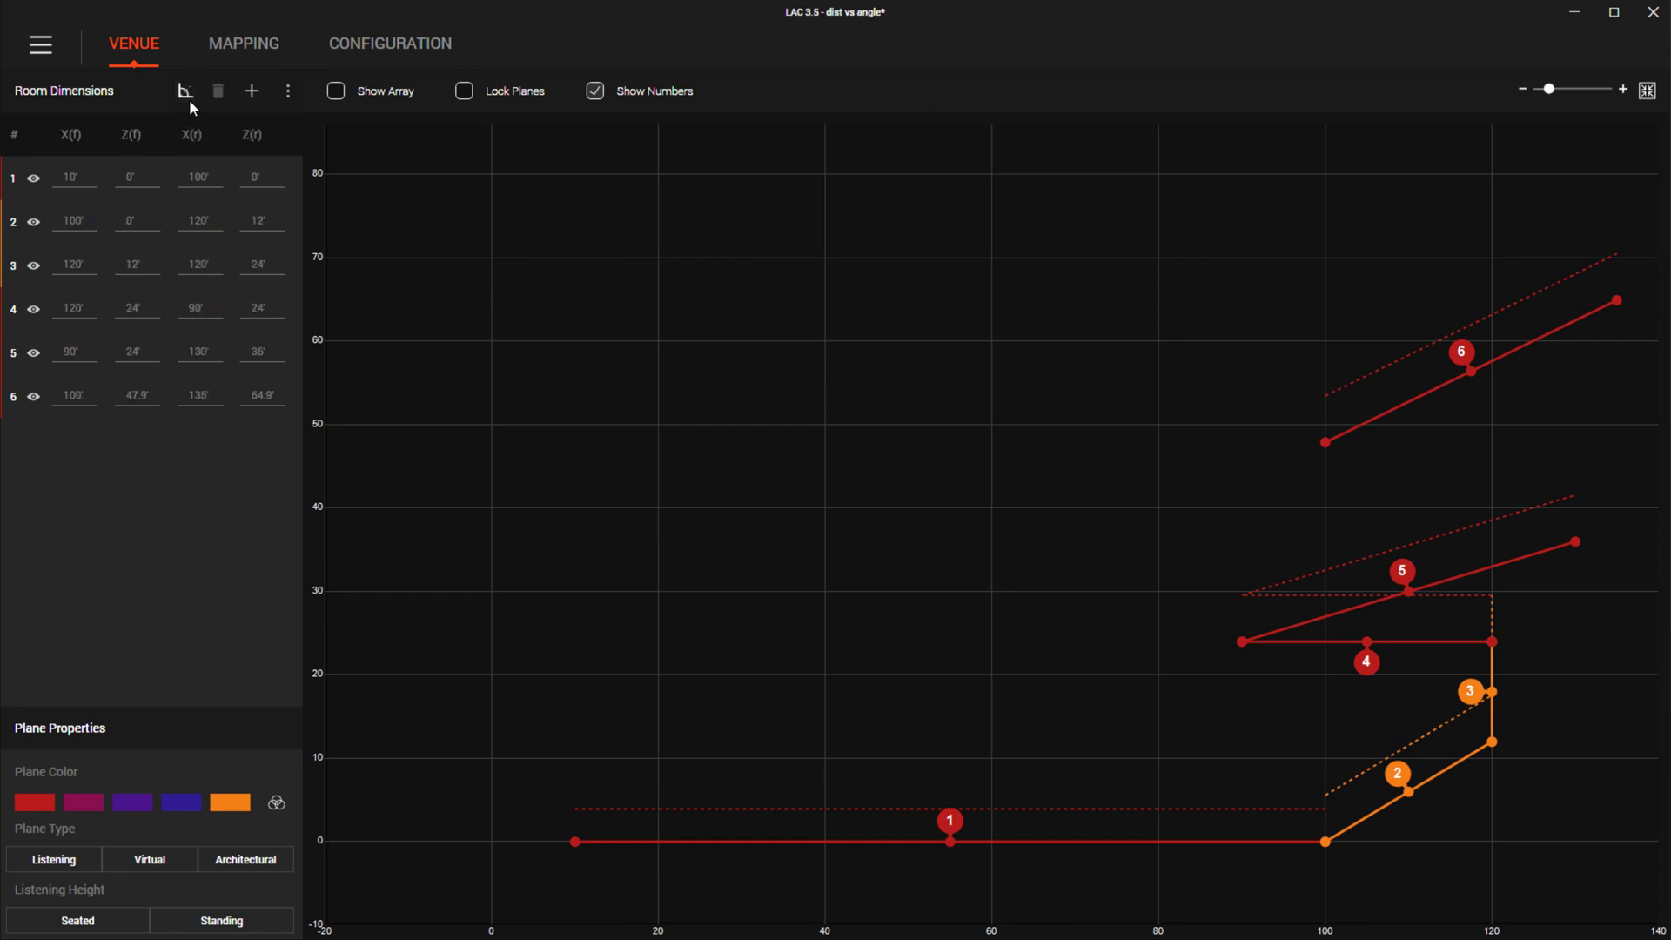
pyautogui.click(135, 389)
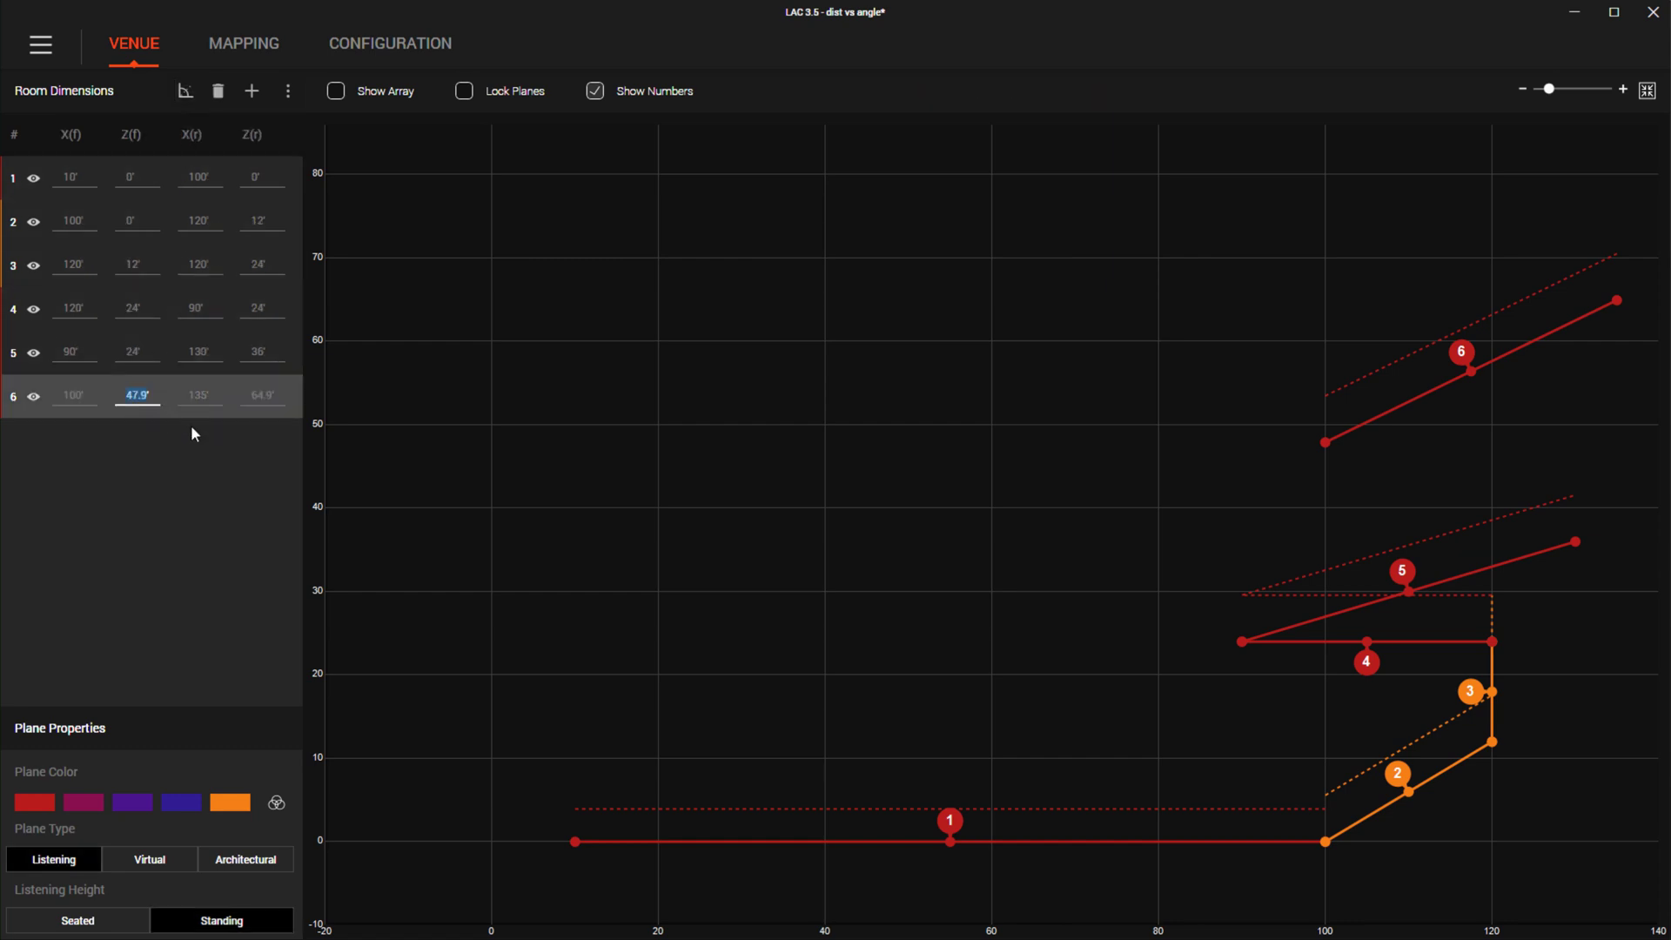
pyautogui.write('48')
pyautogui.press('Tab')
pyautogui.press('Tab')
pyautogui.write('65')
pyautogui.press('Return')
# Step: Colour plane 2 red and make plane 4 an orange architectural plane
pyautogui.click(164, 217)
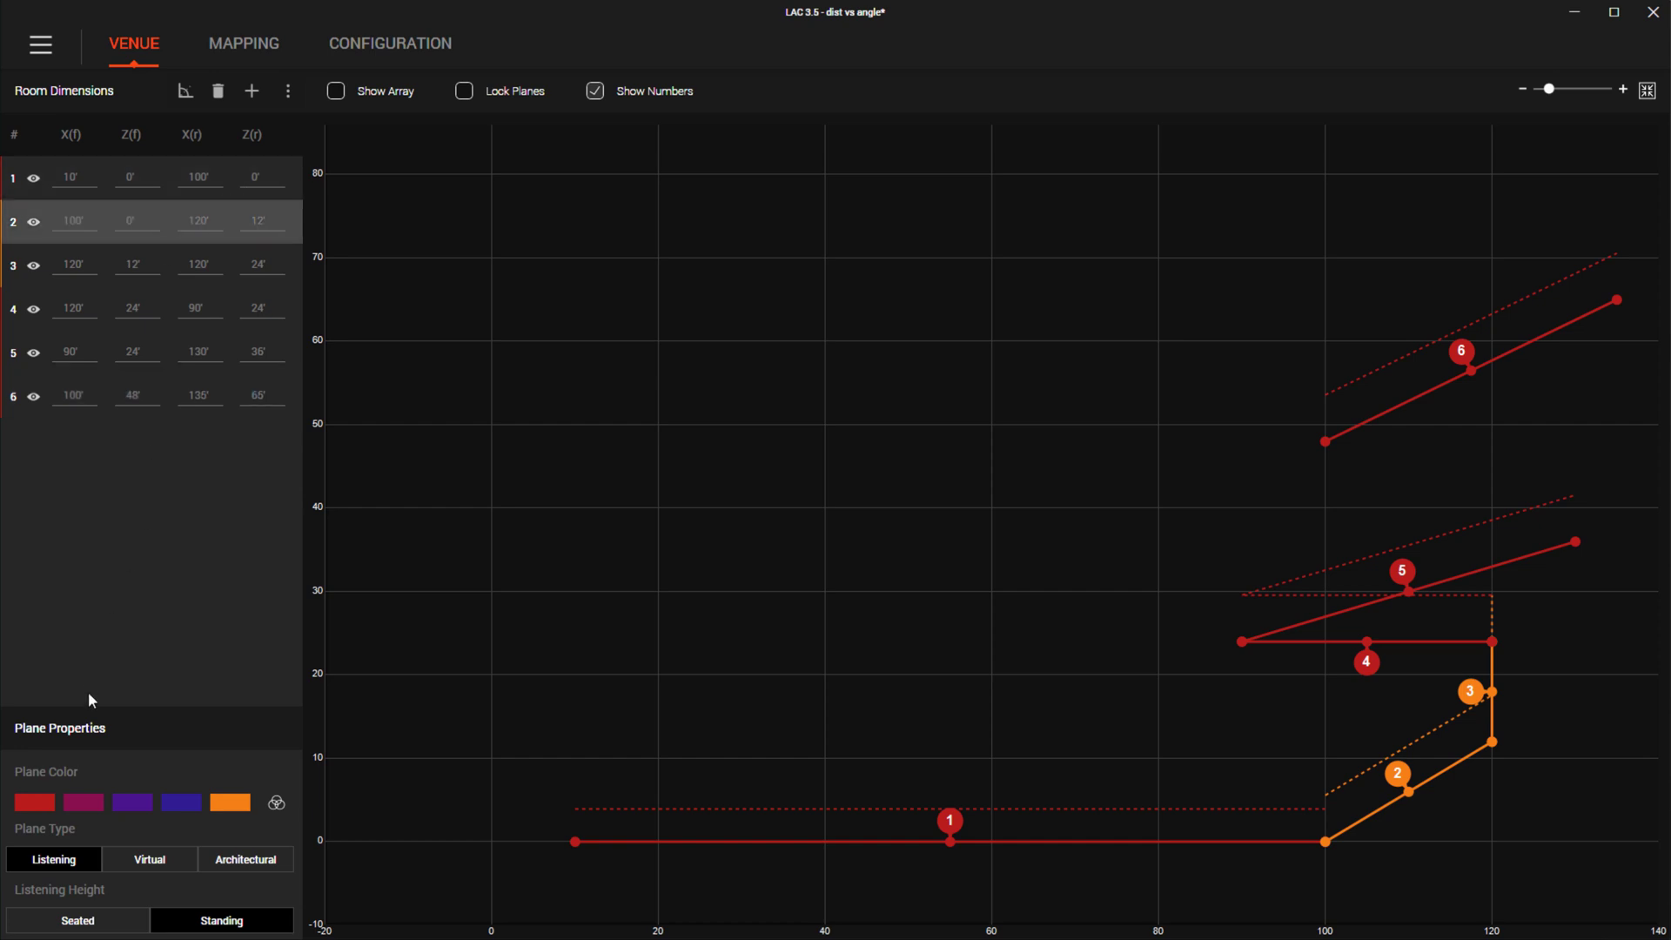
pyautogui.click(26, 801)
pyautogui.click(22, 272)
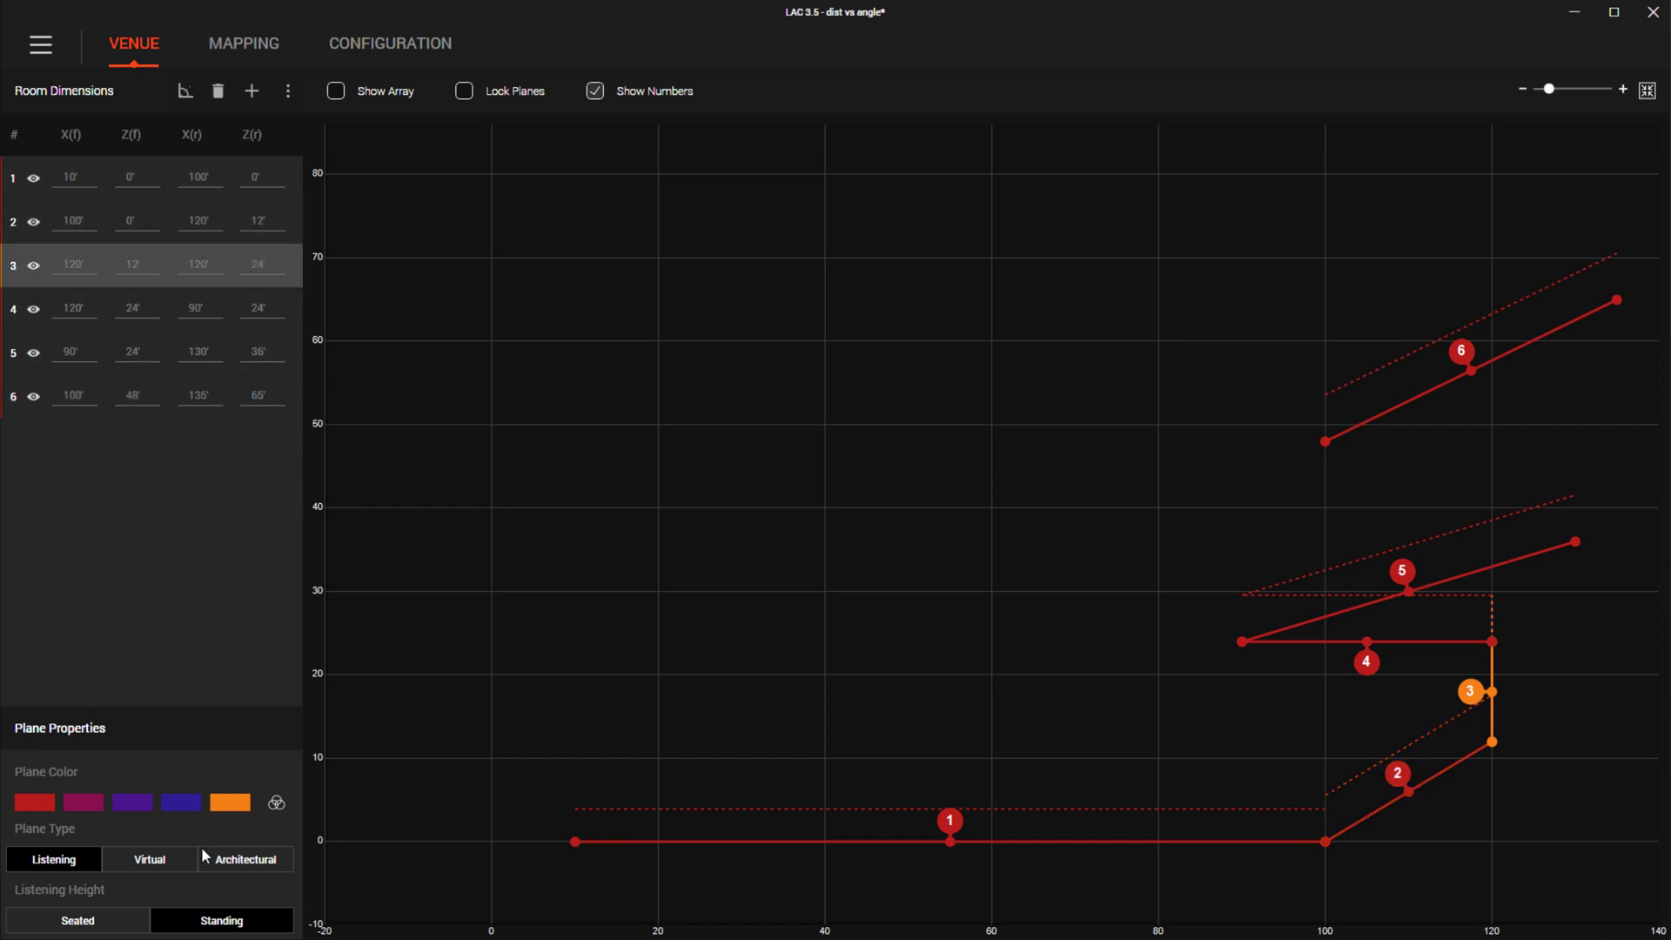
pyautogui.click(201, 848)
pyautogui.click(28, 321)
pyautogui.click(239, 808)
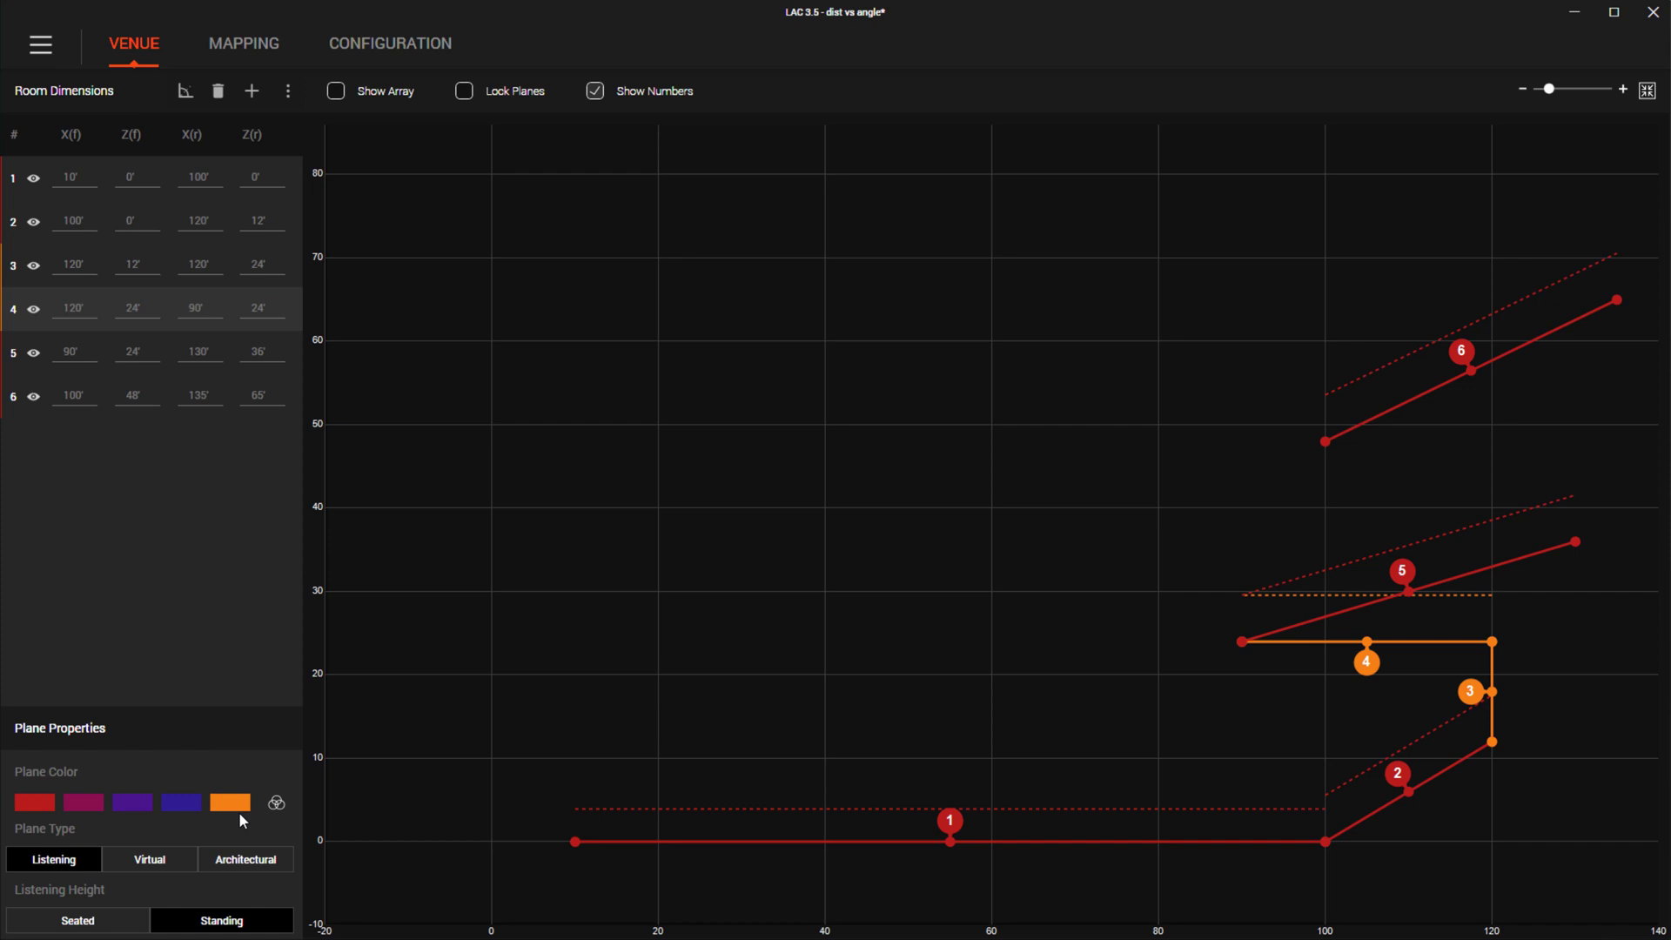
pyautogui.click(255, 866)
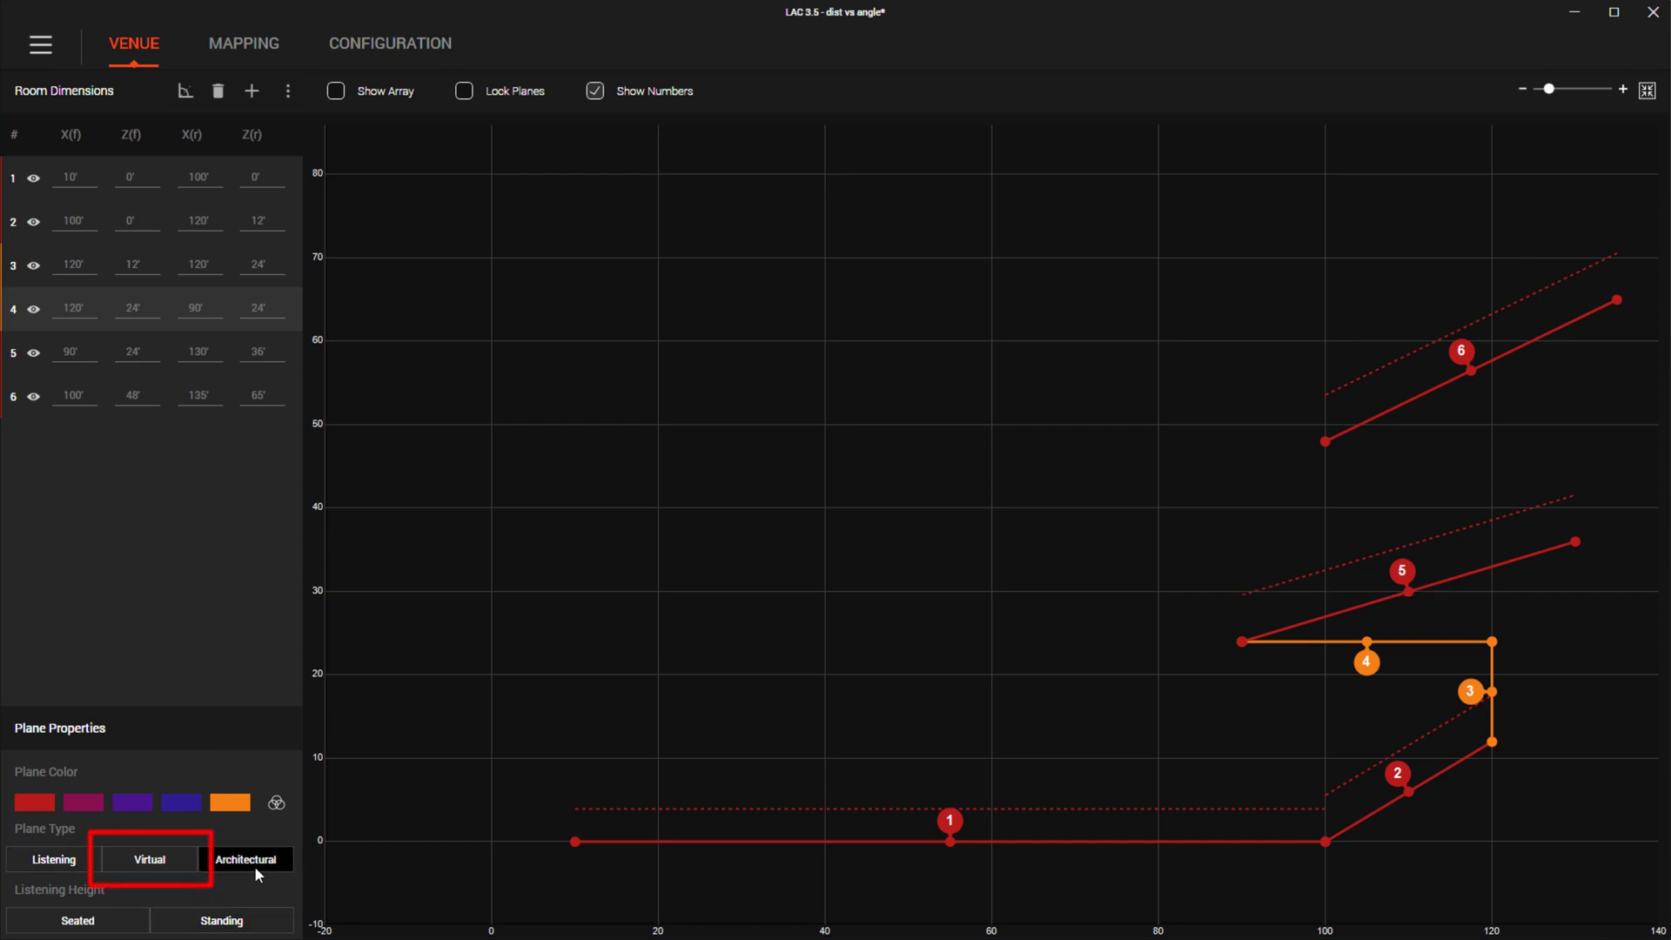
# Step: Add virtual plane 7 at X 25 ft, spanning heights 50 ft to 66 ft
pyautogui.click(252, 94)
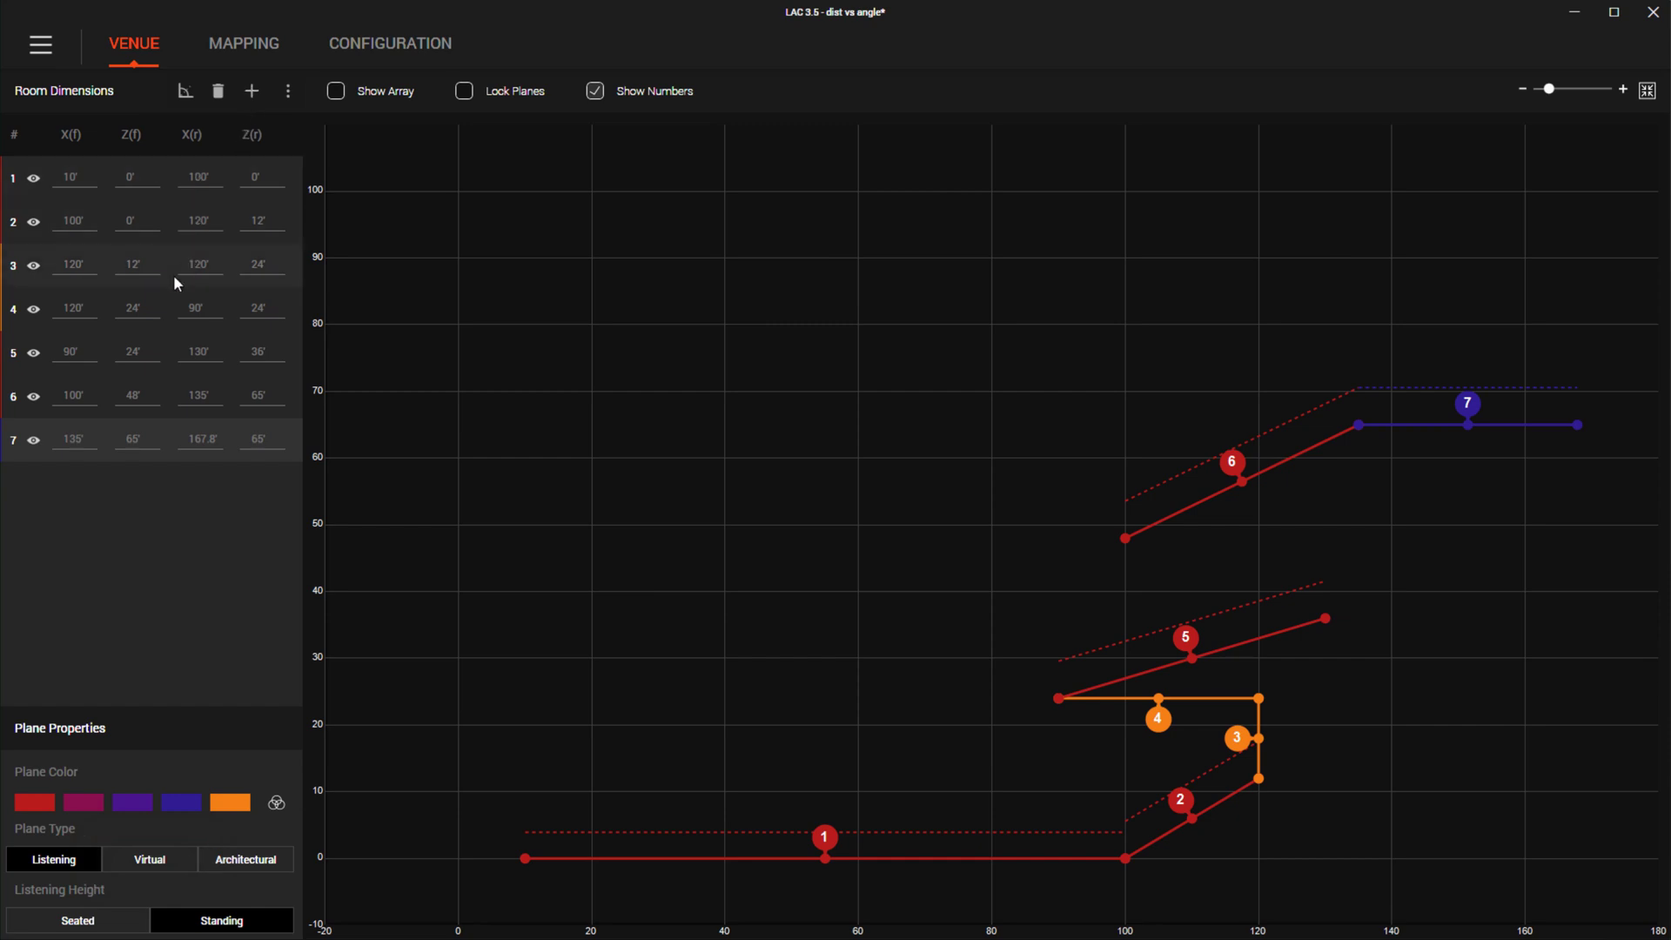
pyautogui.doubleClick(88, 439)
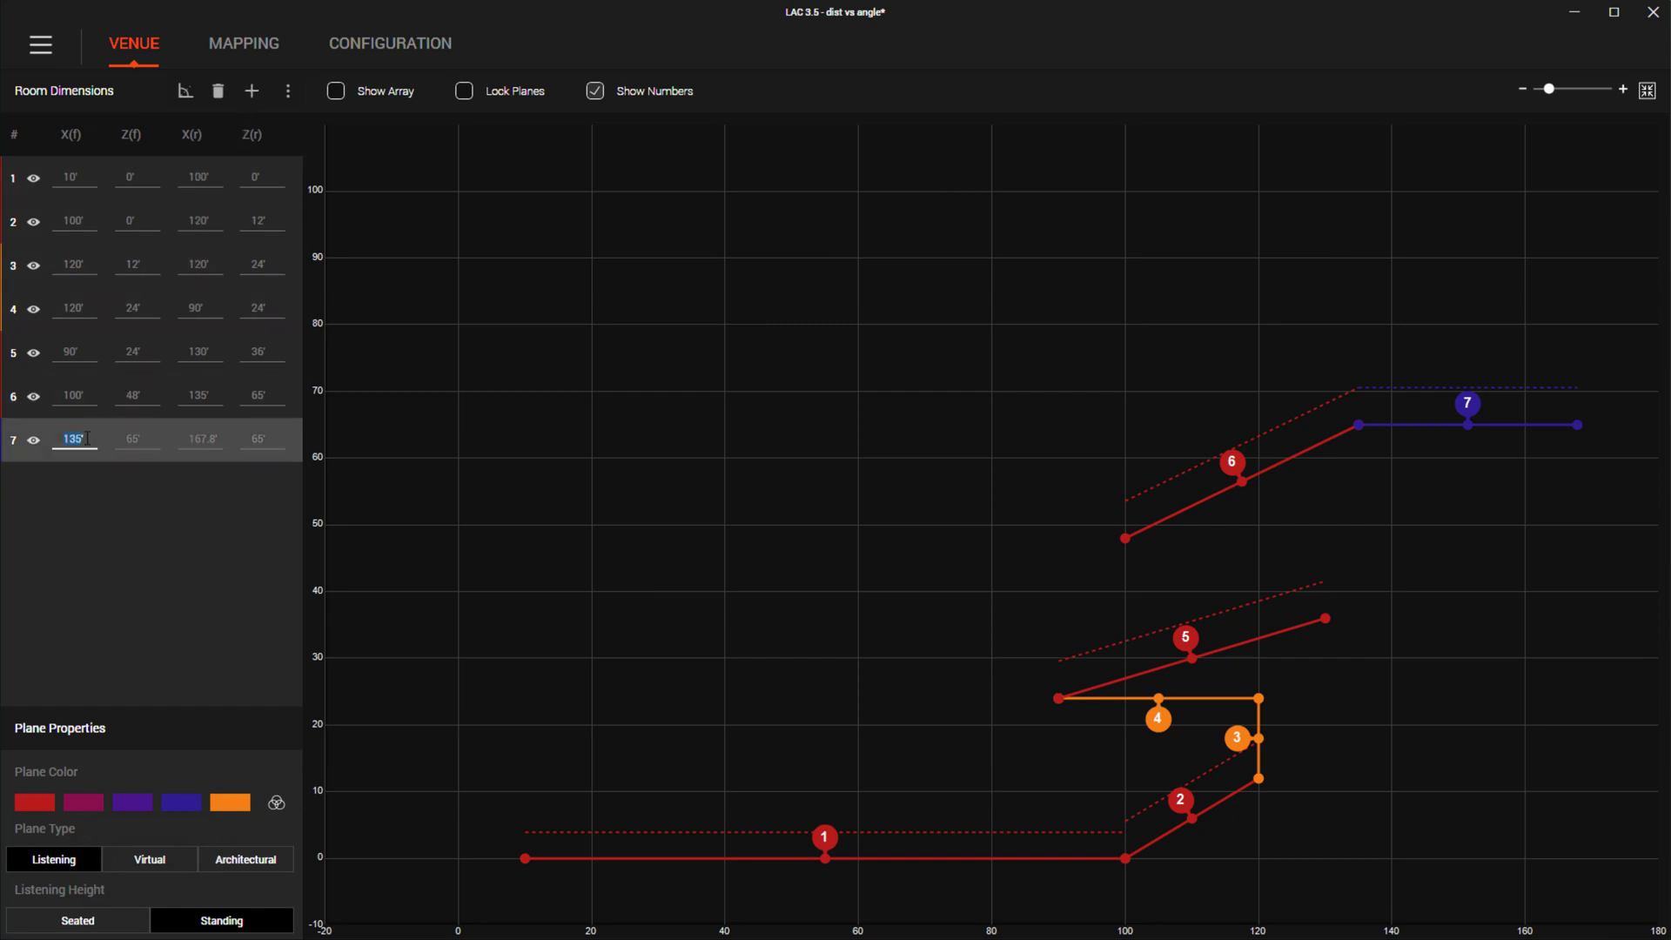
pyautogui.write('25')
pyautogui.press('Tab')
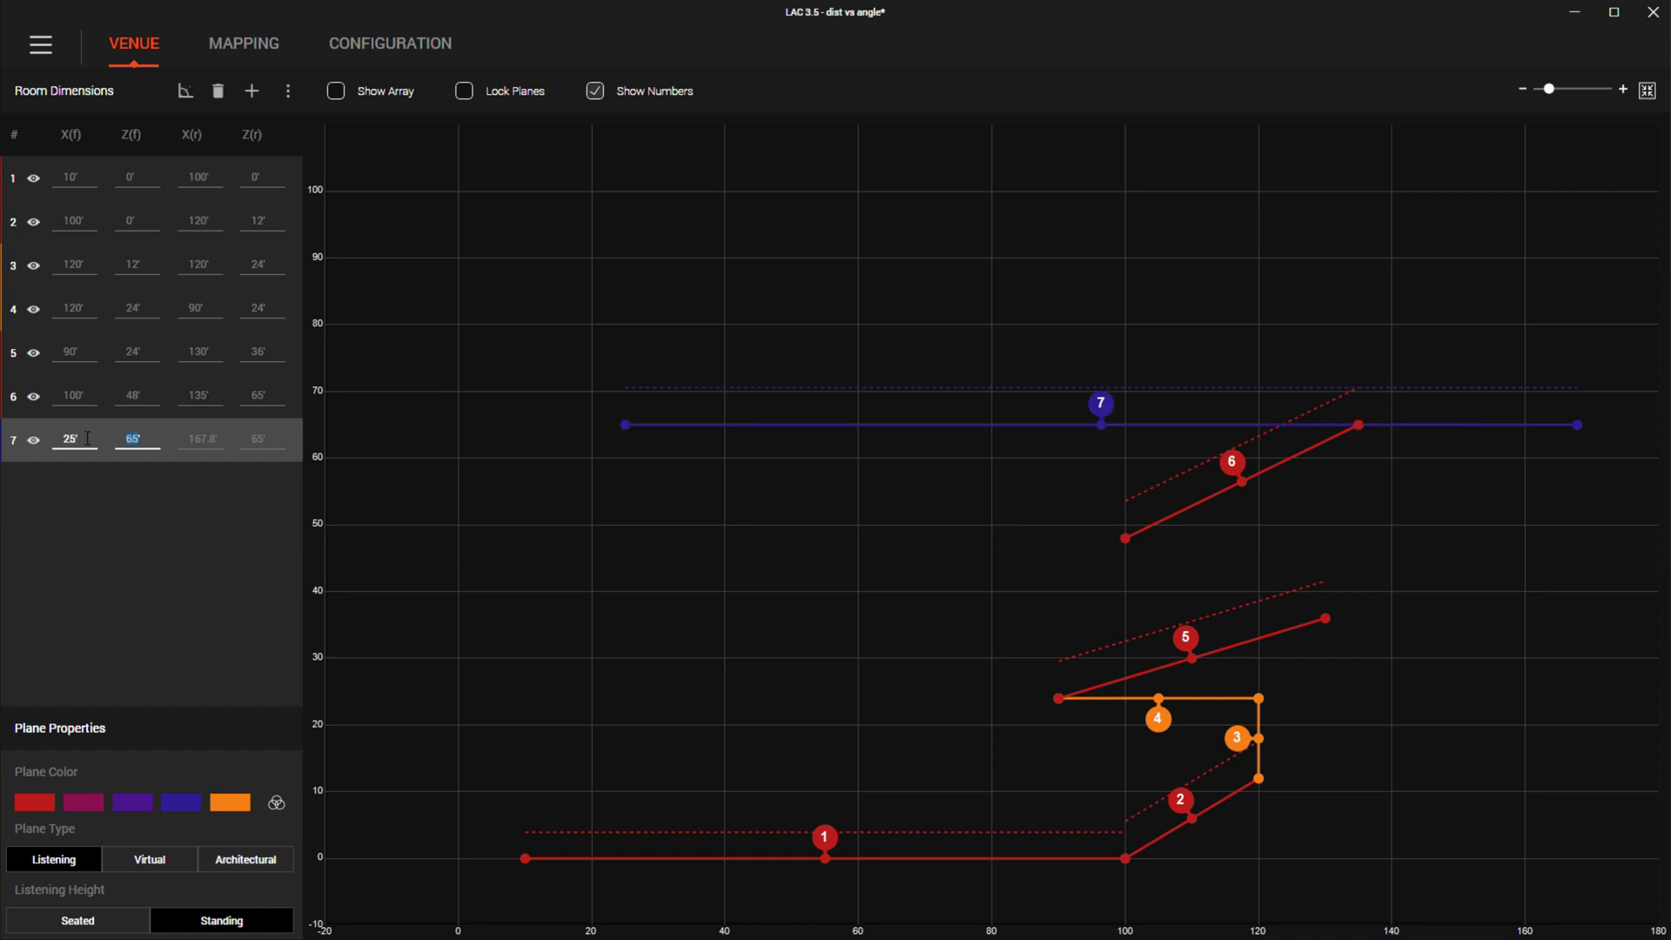
pyautogui.write('50')
pyautogui.press('Tab')
pyautogui.write('25')
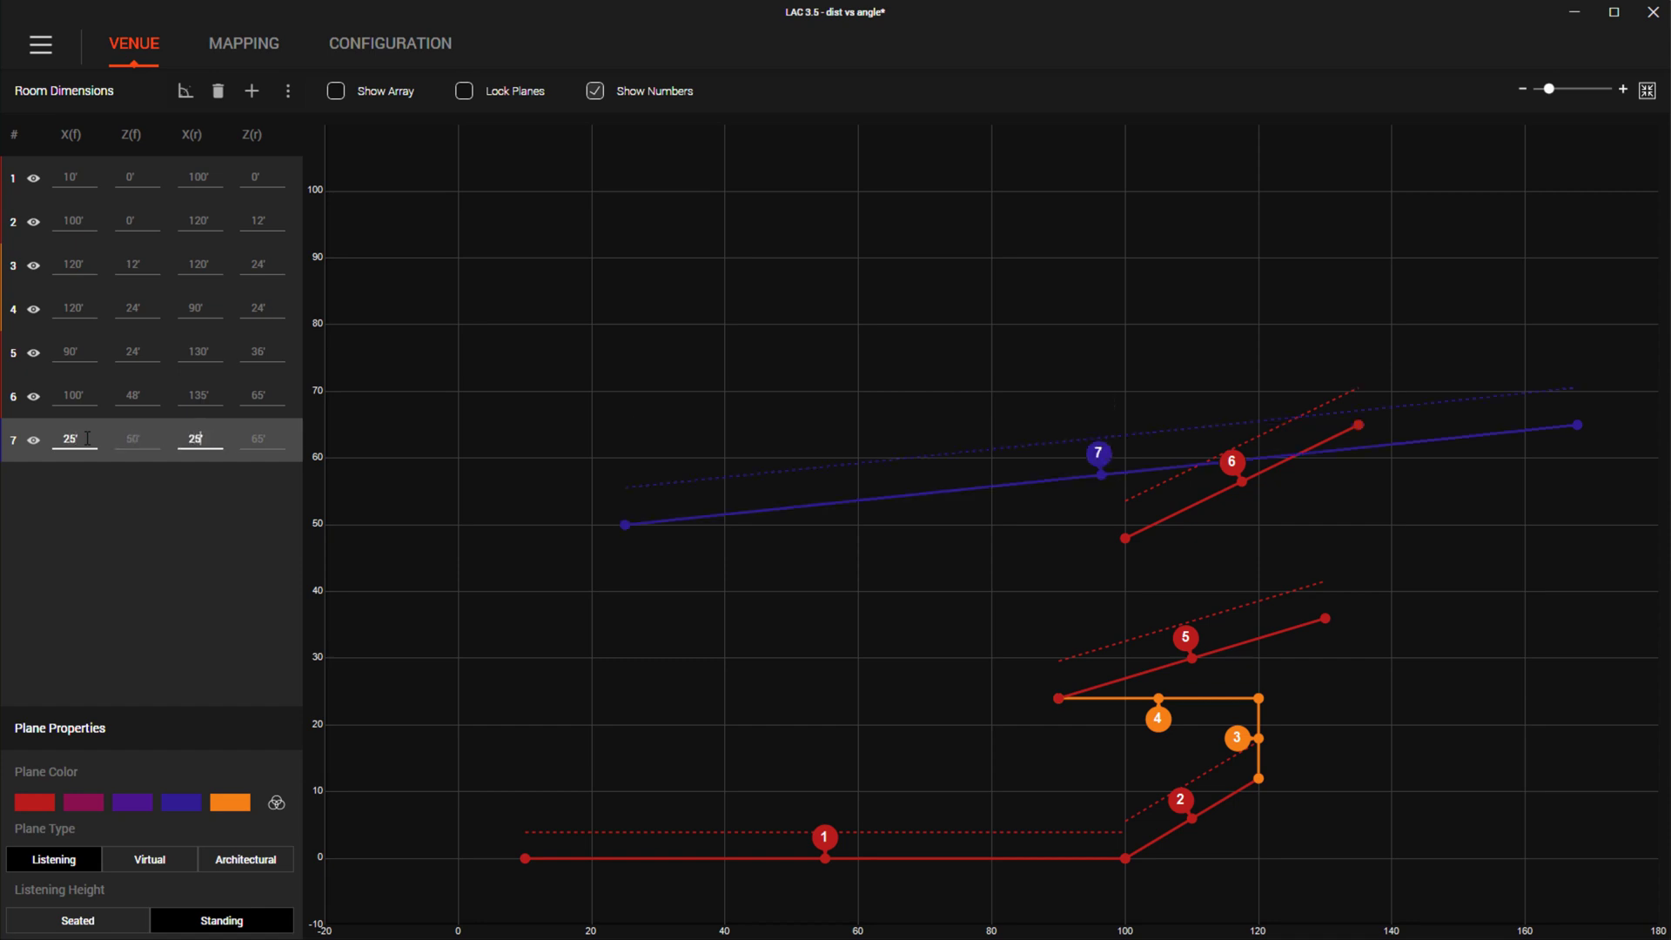
pyautogui.press('Tab')
pyautogui.write('66')
pyautogui.press('Return')
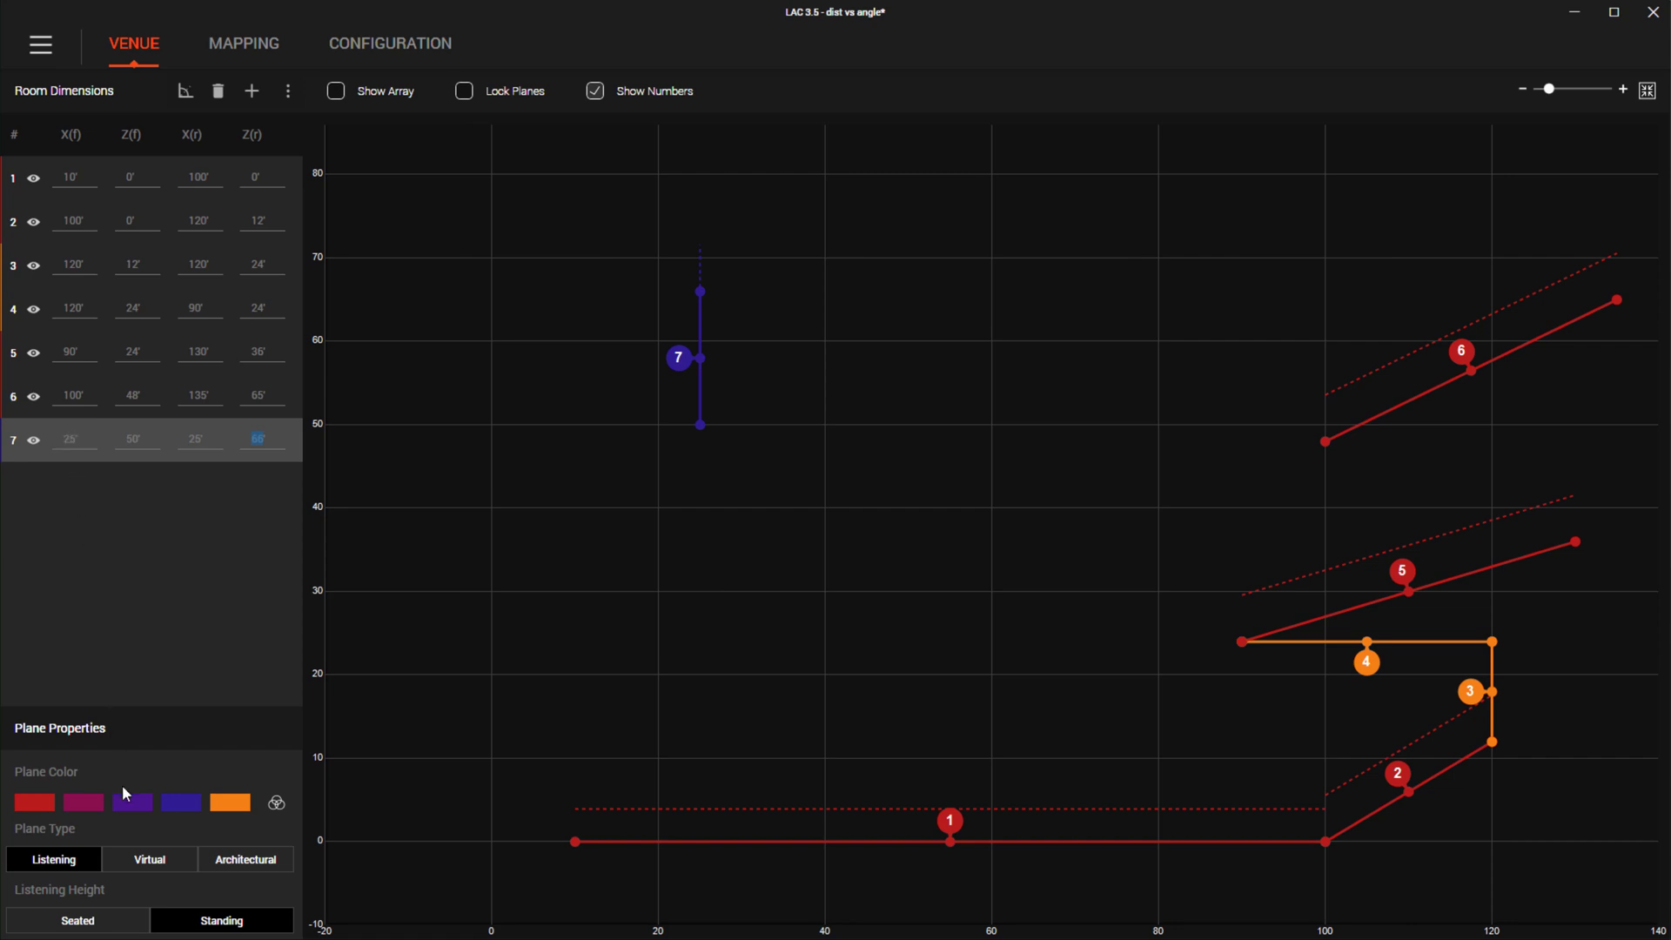
pyautogui.click(149, 864)
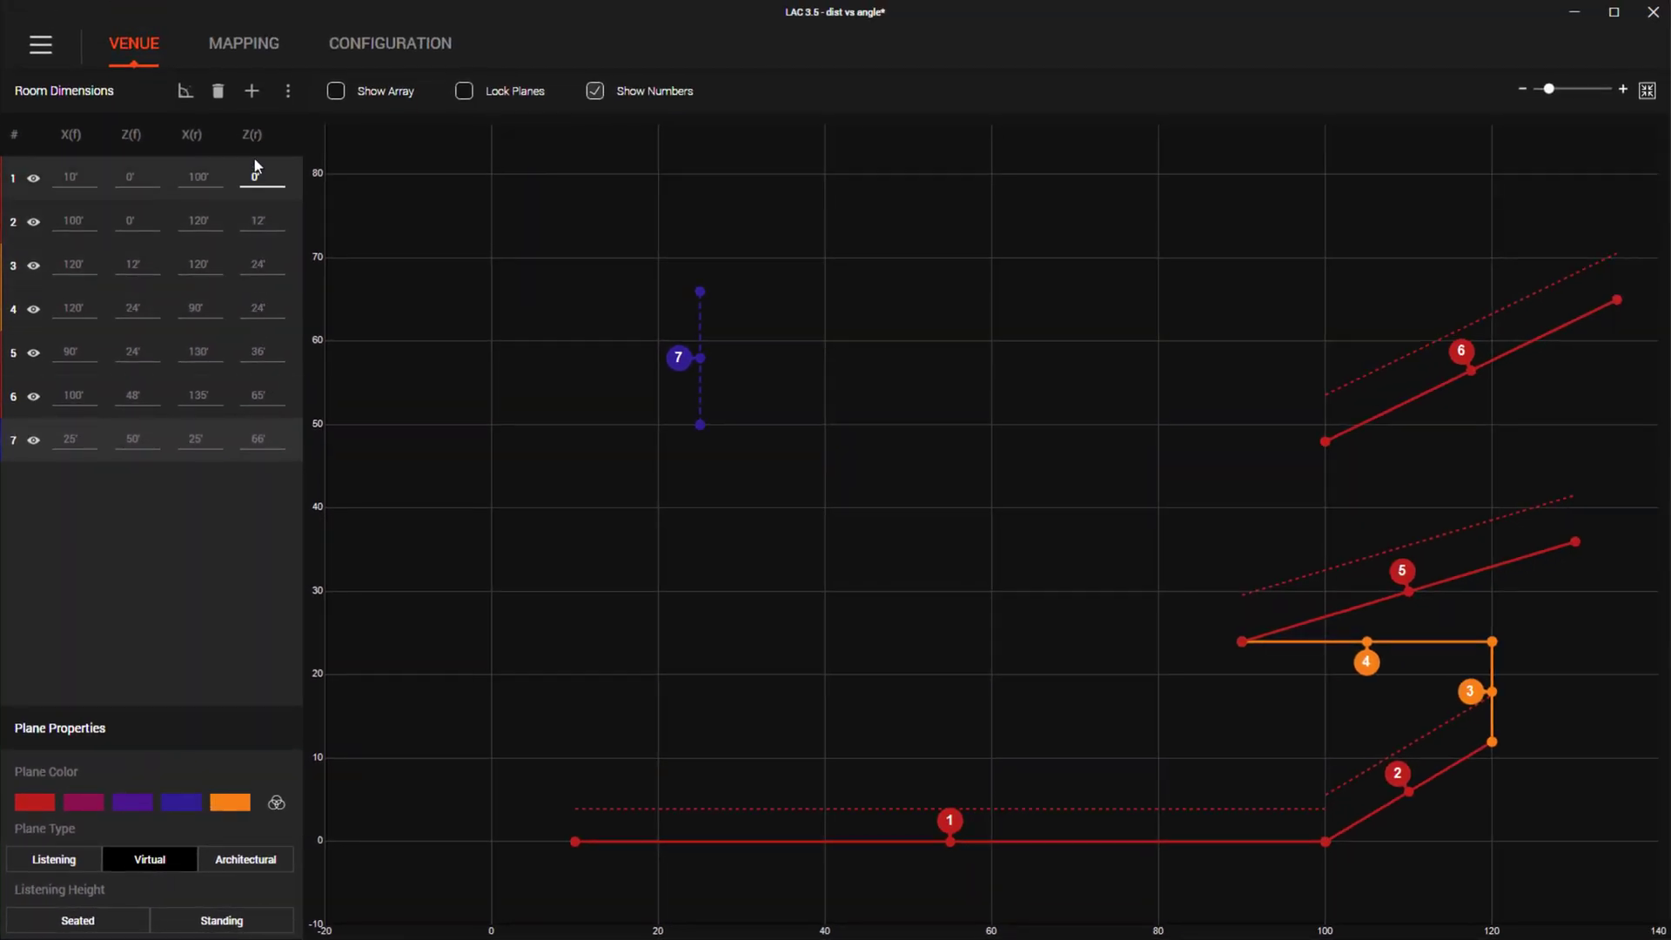
# Step: Show the 1000 Hz SPL map in the Mapping view, turning mapping off and back to SPL Mapping
pyautogui.click(264, 50)
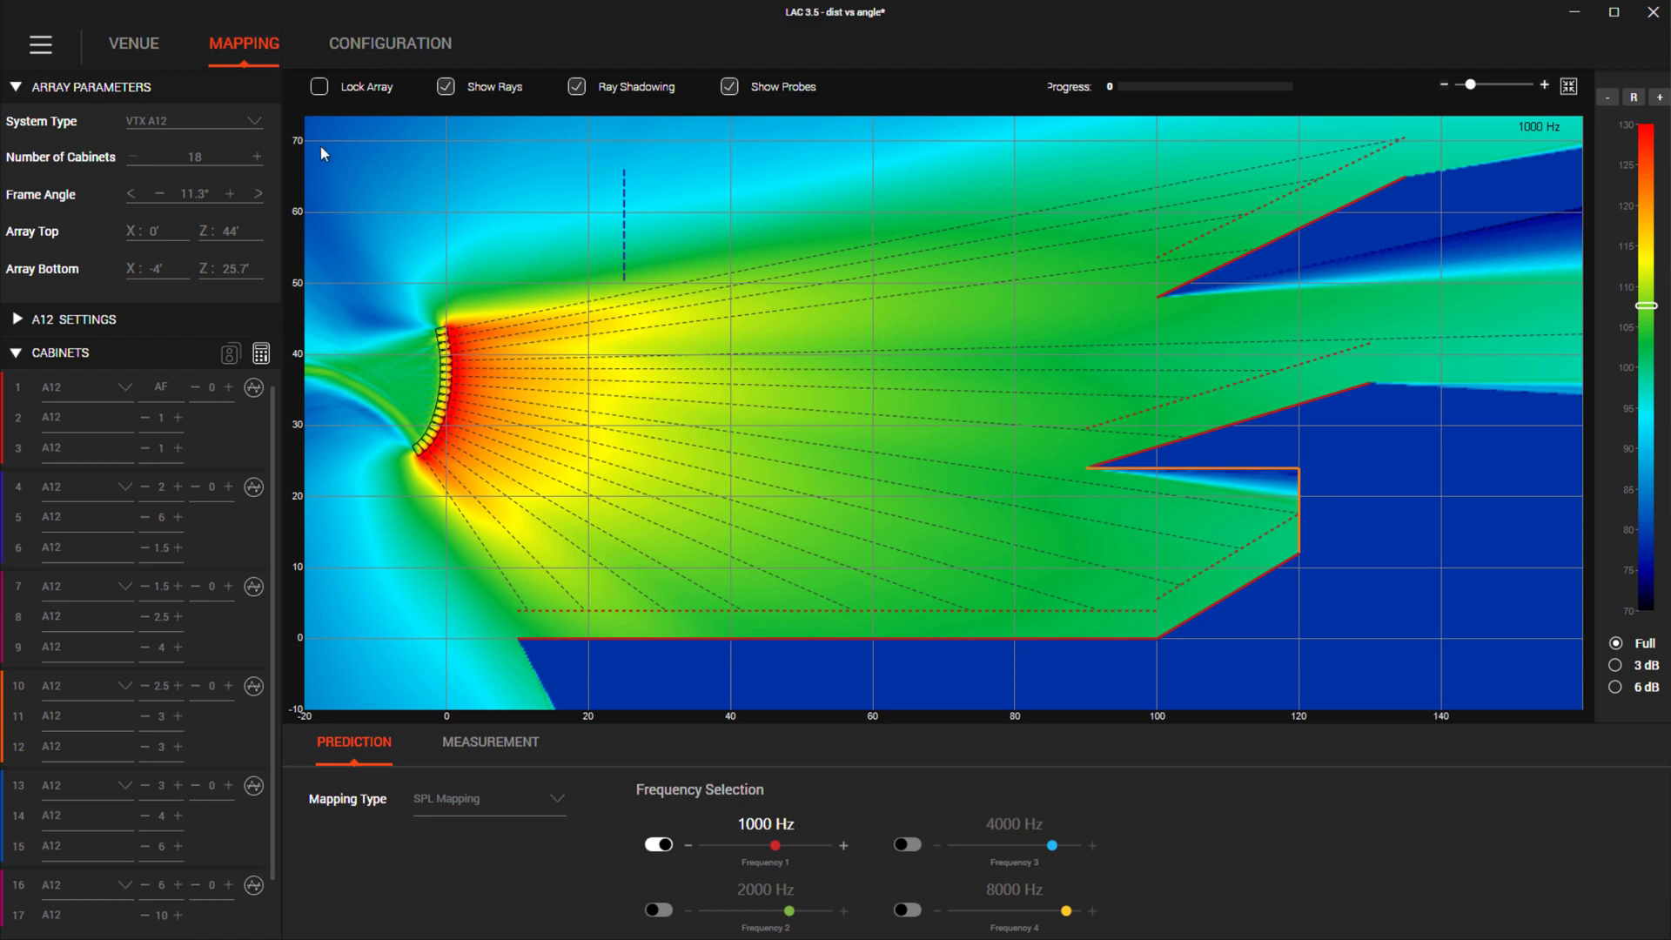
pyautogui.click(475, 799)
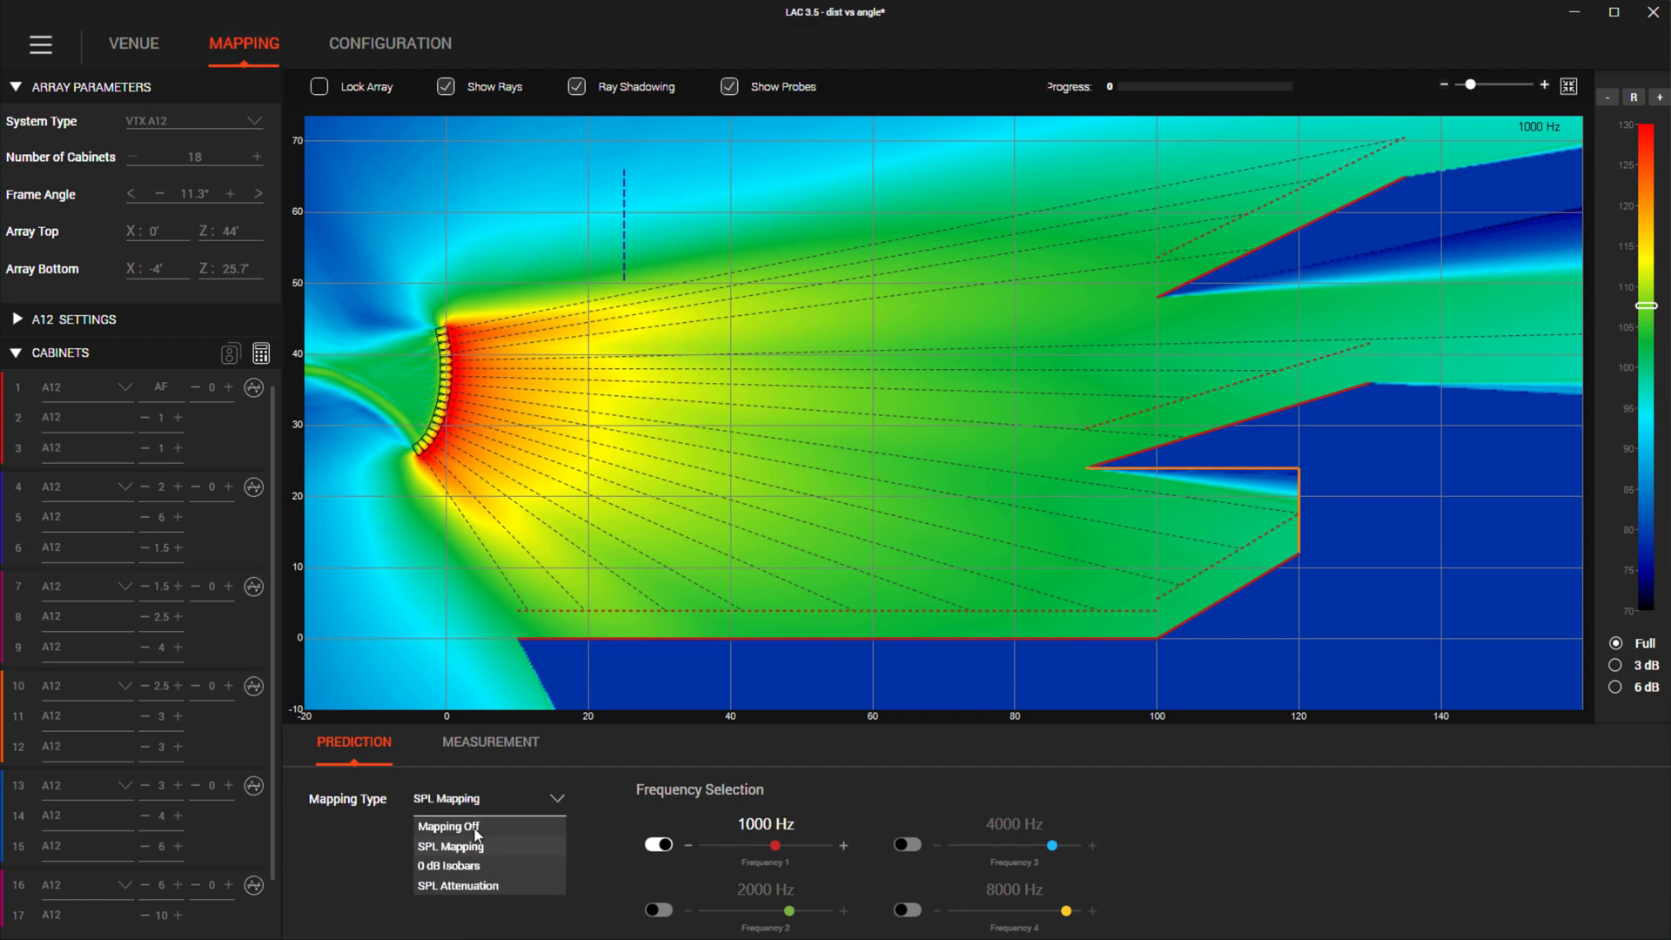
pyautogui.click(476, 825)
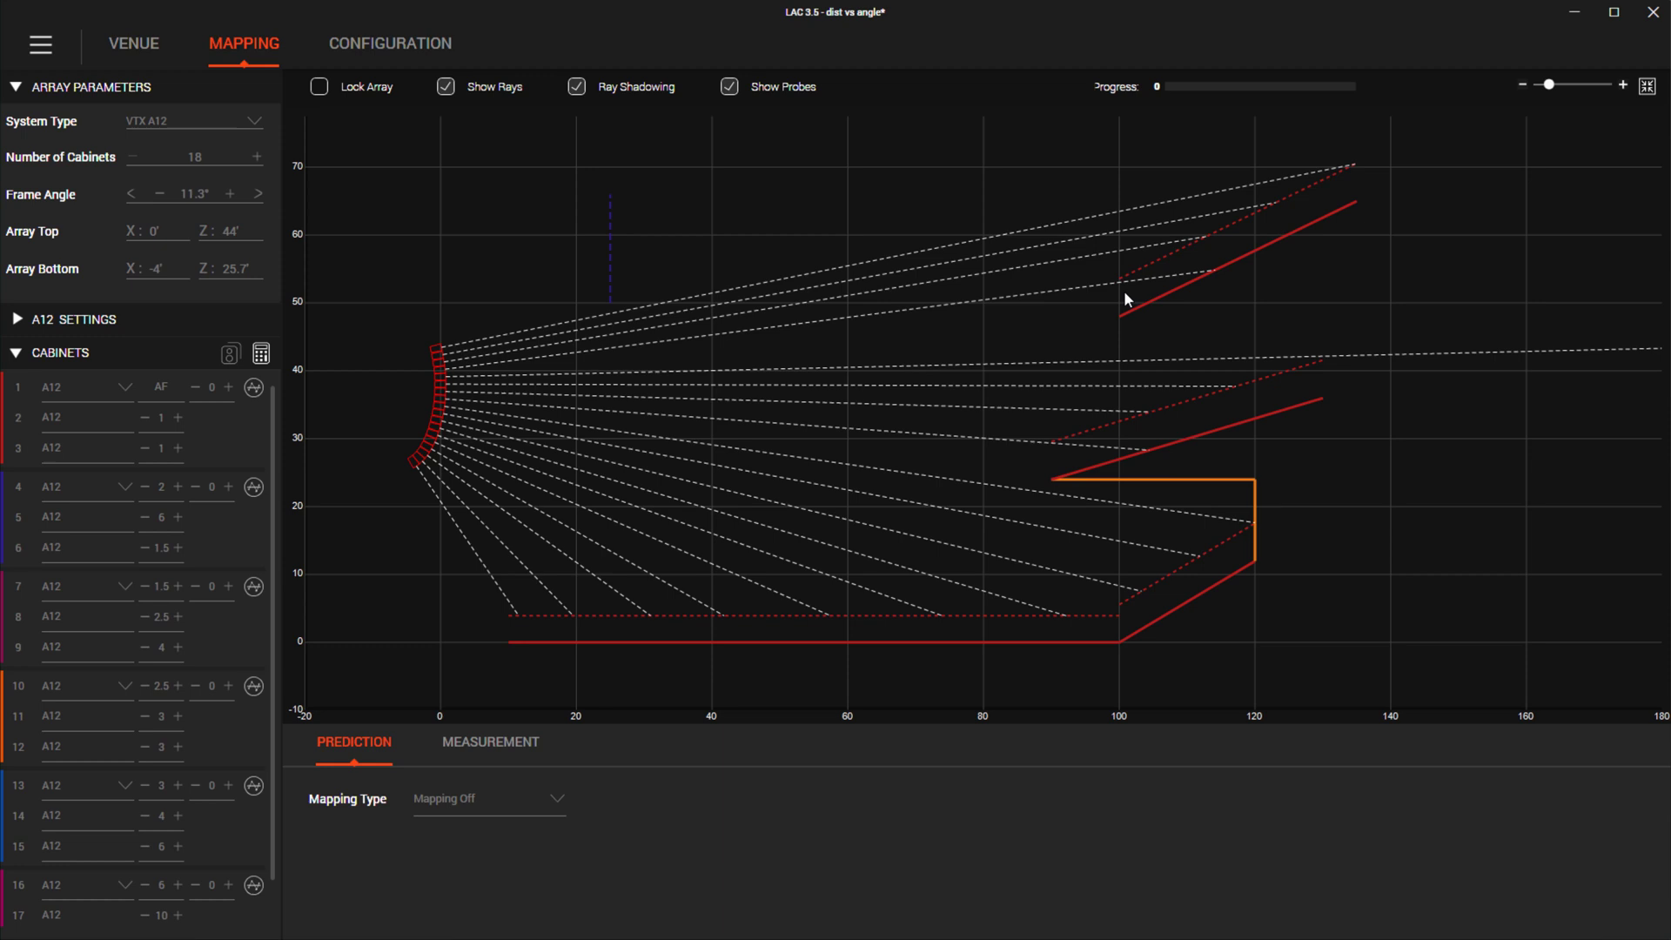
pyautogui.moveTo(1117, 277); pyautogui.dragTo(1319, 186)
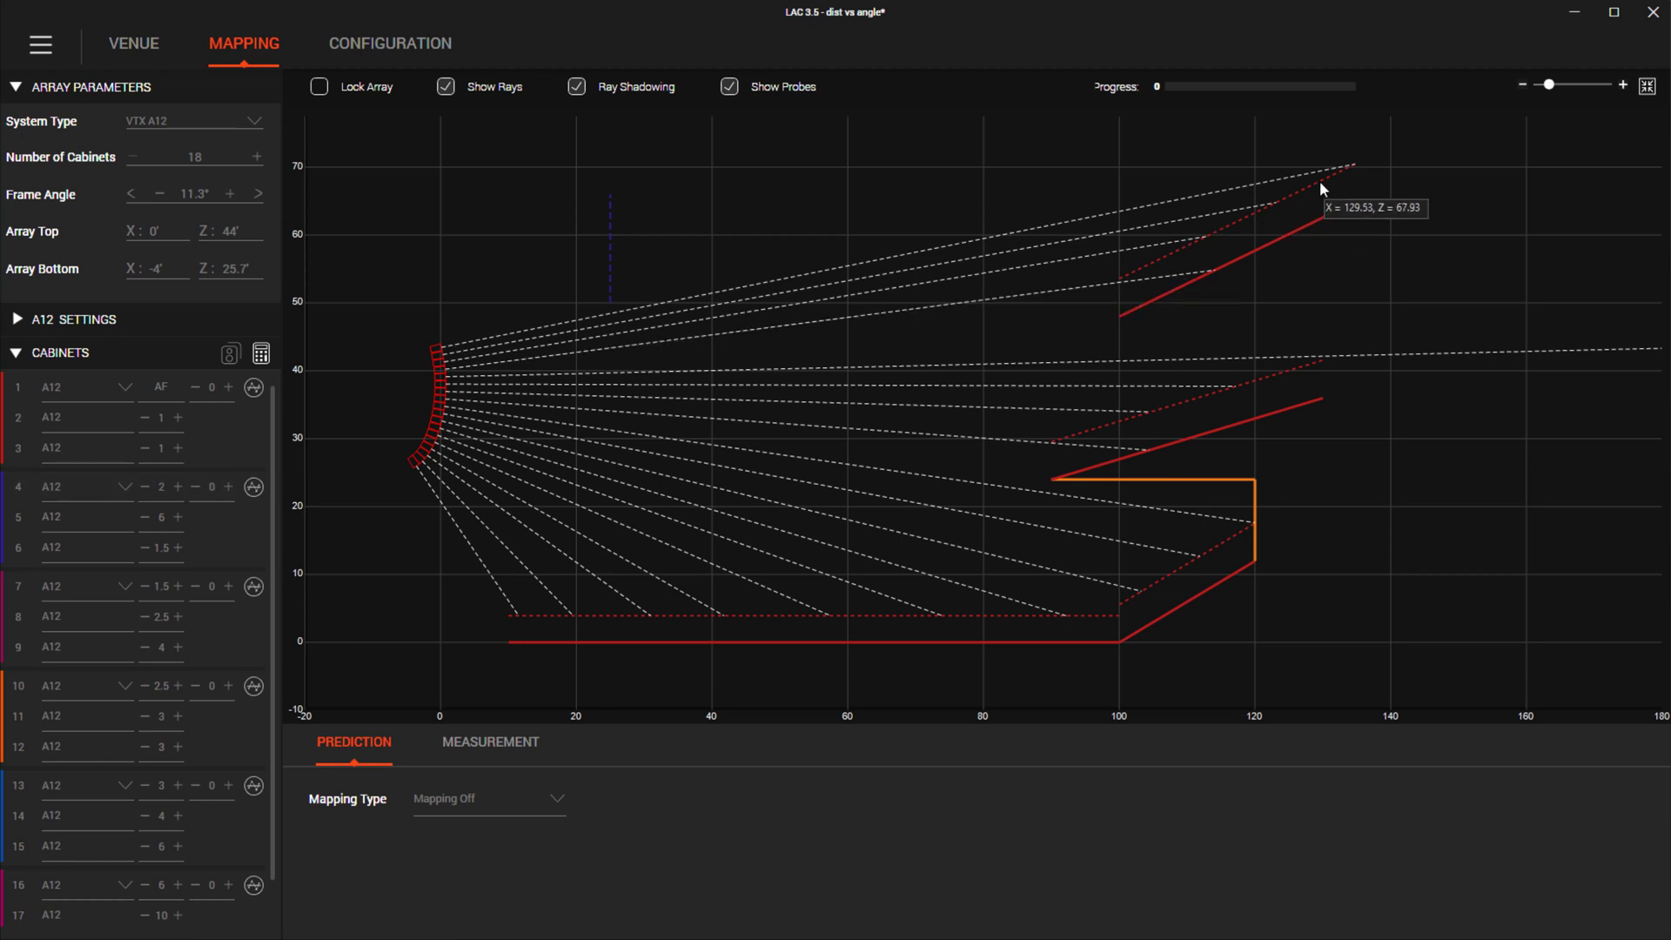
pyautogui.click(464, 799)
pyautogui.click(450, 844)
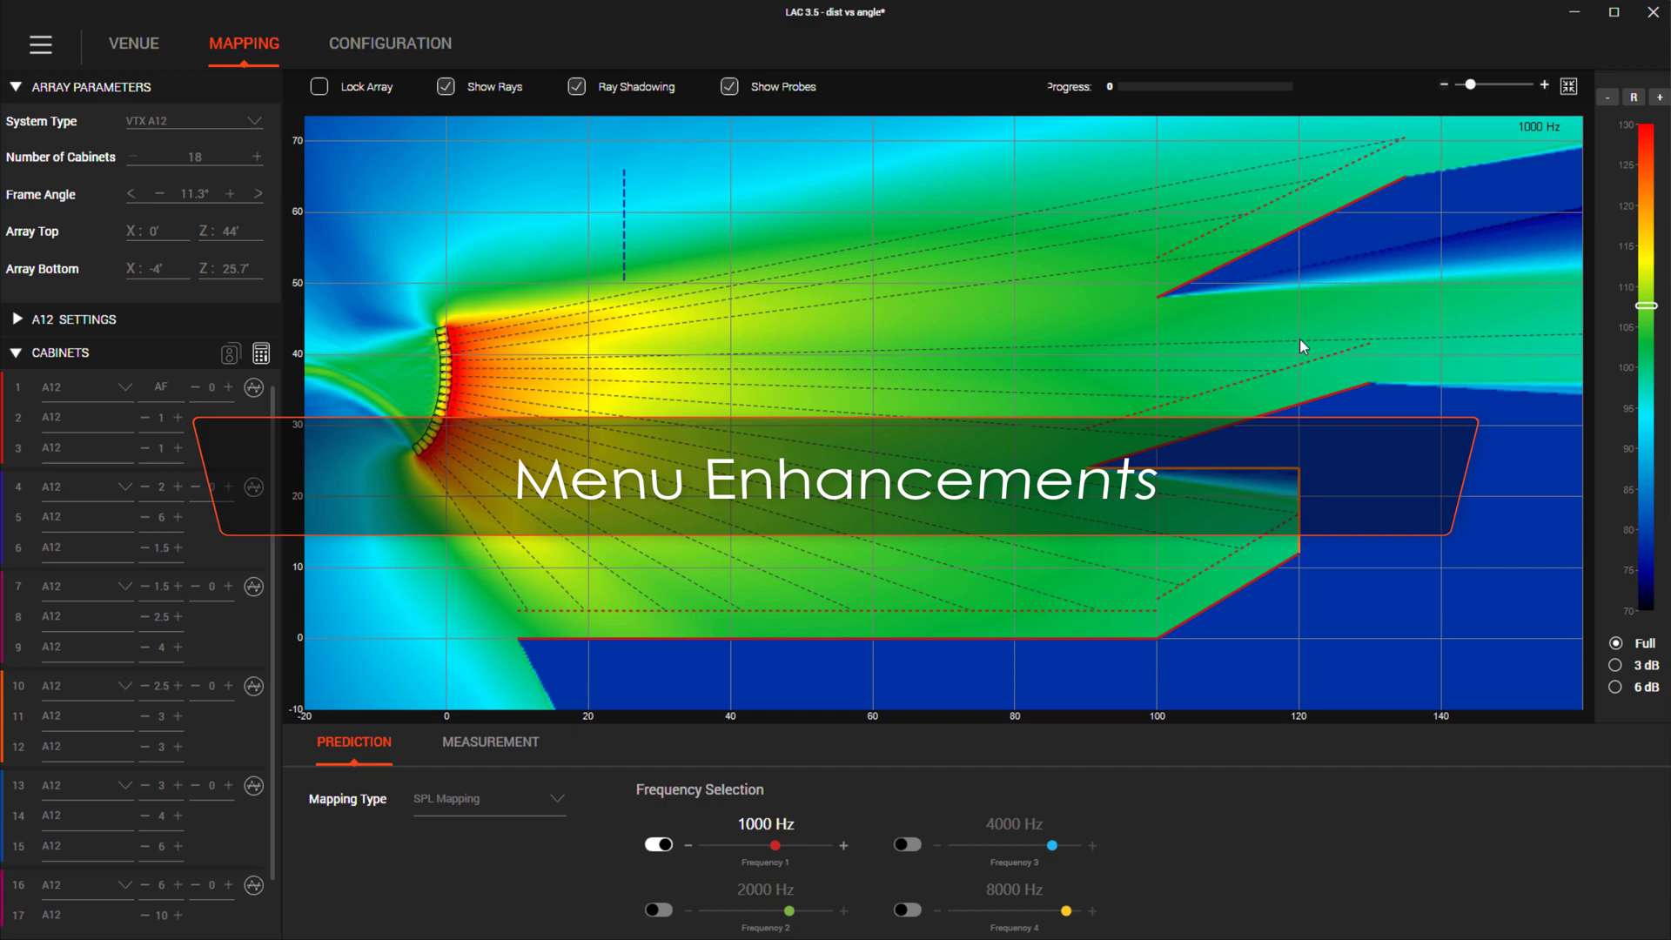
# Step: Raise the map frequency to 8000 Hz and view options for the recent file 'dist vs angle'
pyautogui.moveTo(774, 845); pyautogui.dragTo(819, 846)
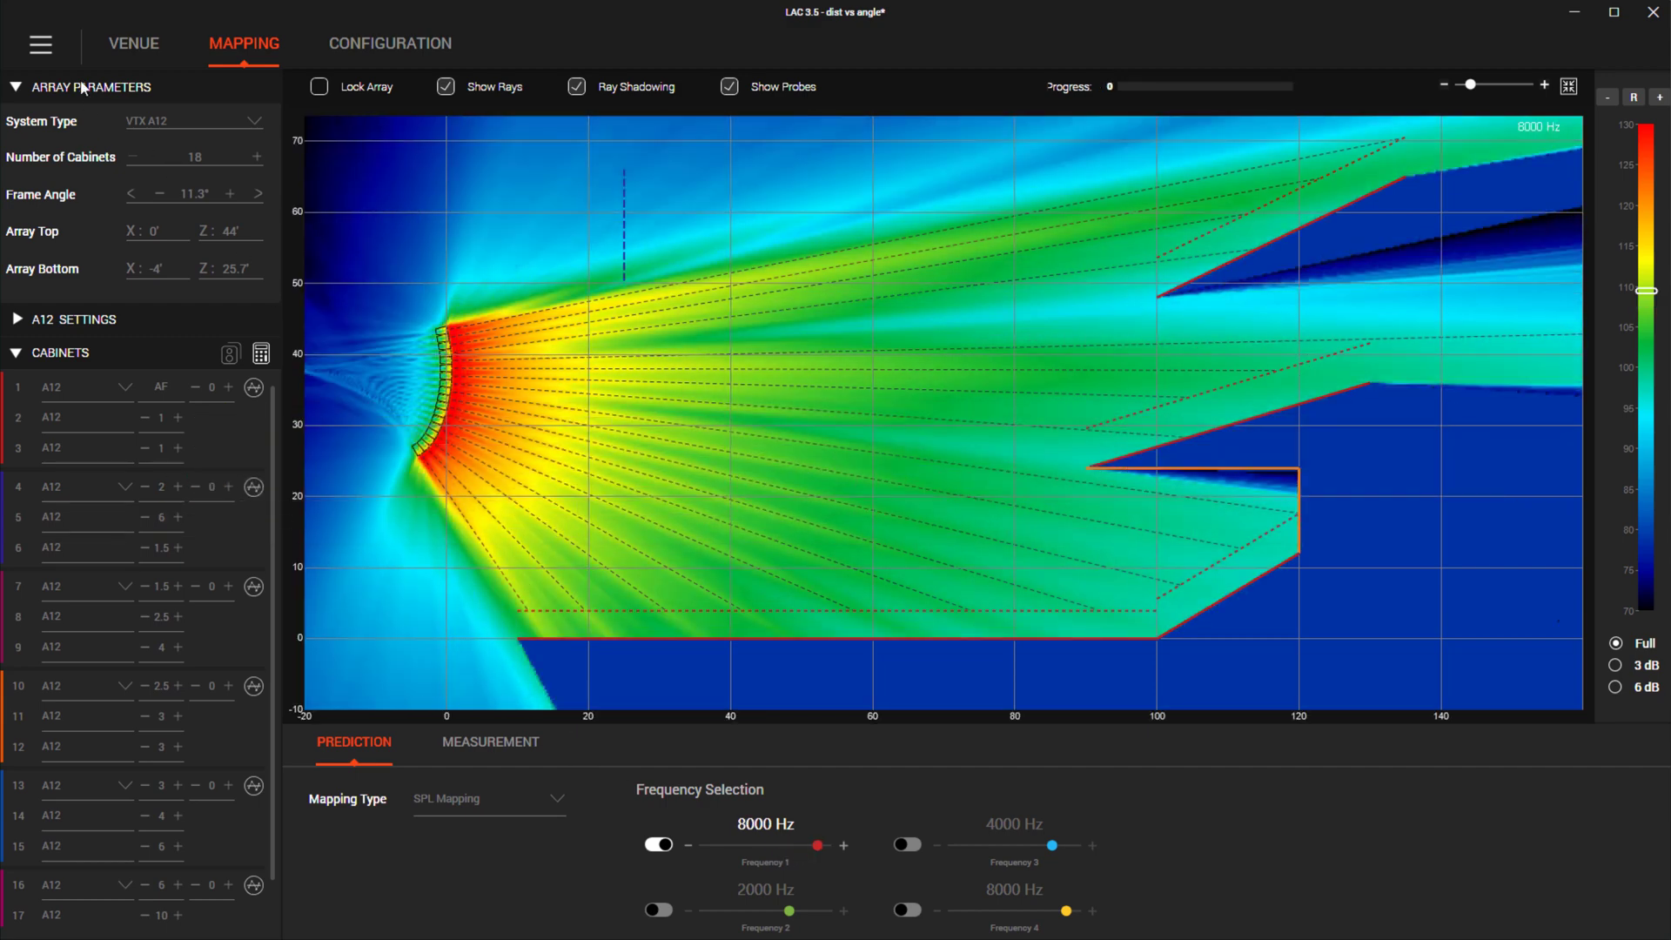
pyautogui.click(41, 44)
pyautogui.rightClick(246, 393)
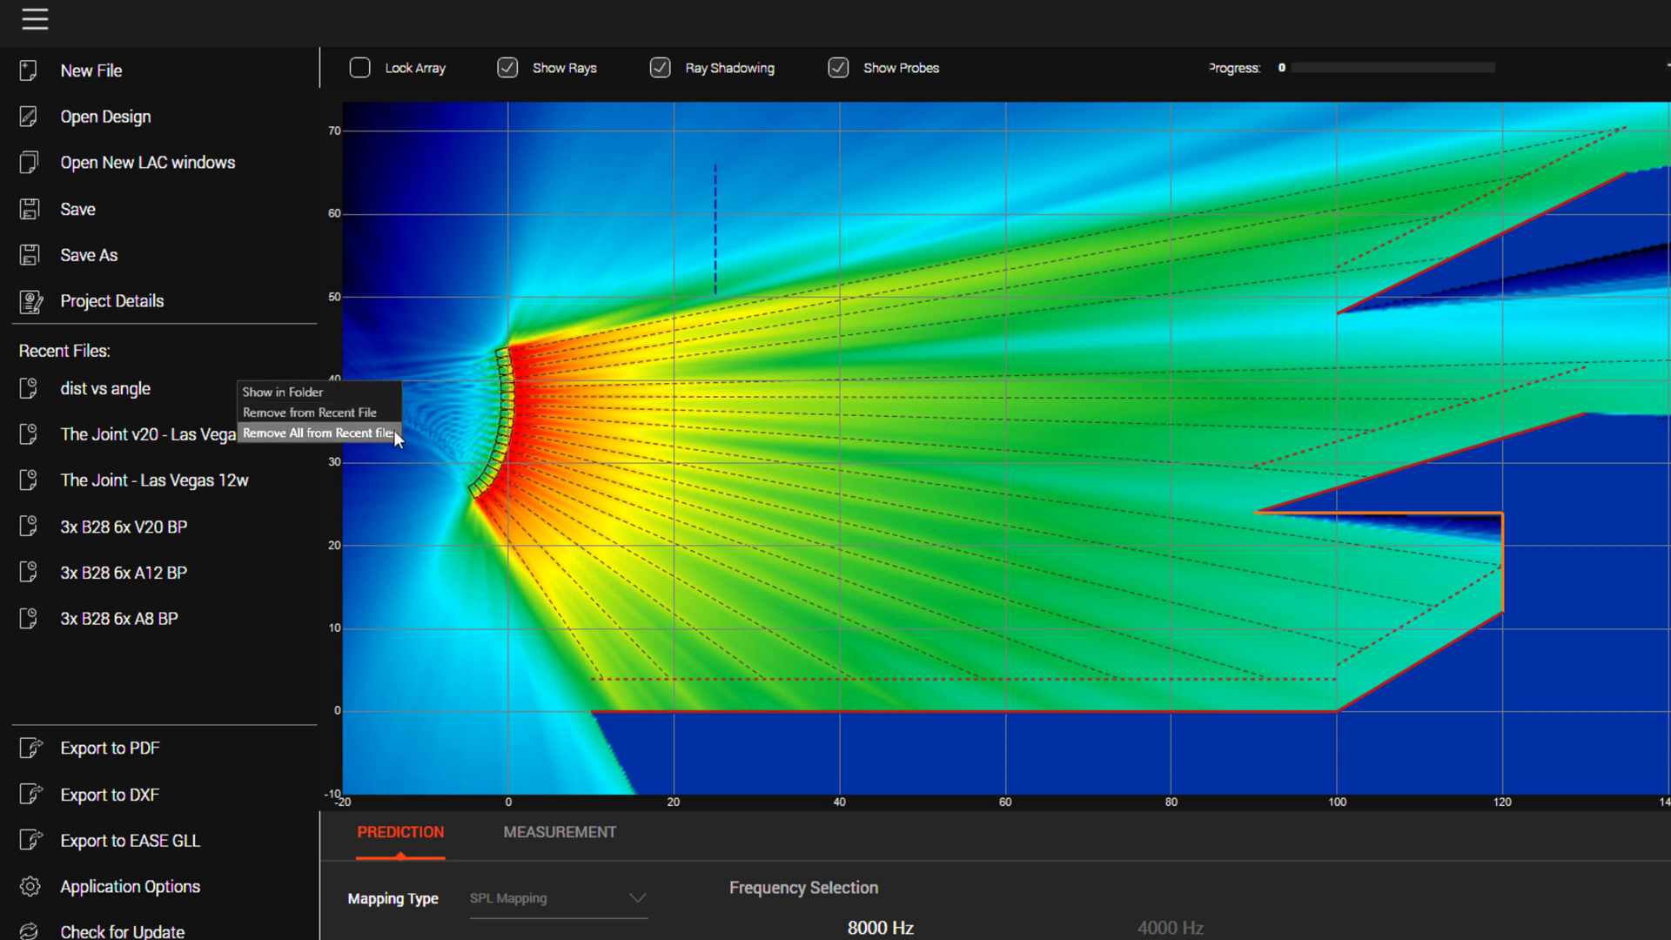
# Step: Review and update the project details, then bring the file commands back up
pyautogui.click(161, 301)
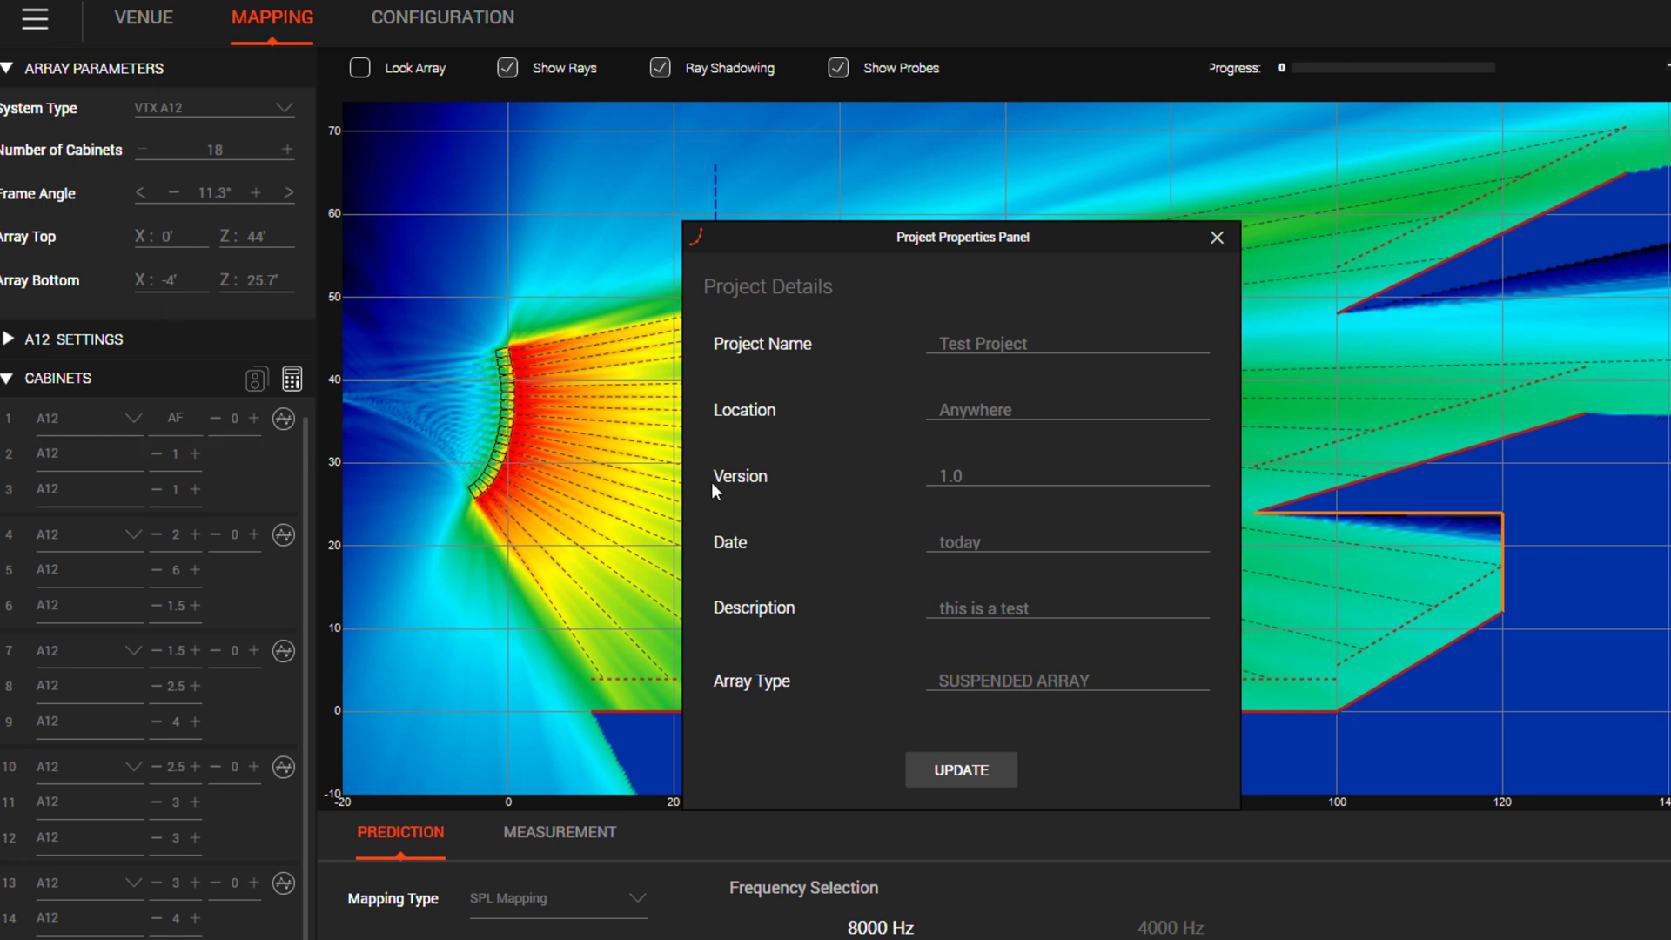
pyautogui.click(941, 769)
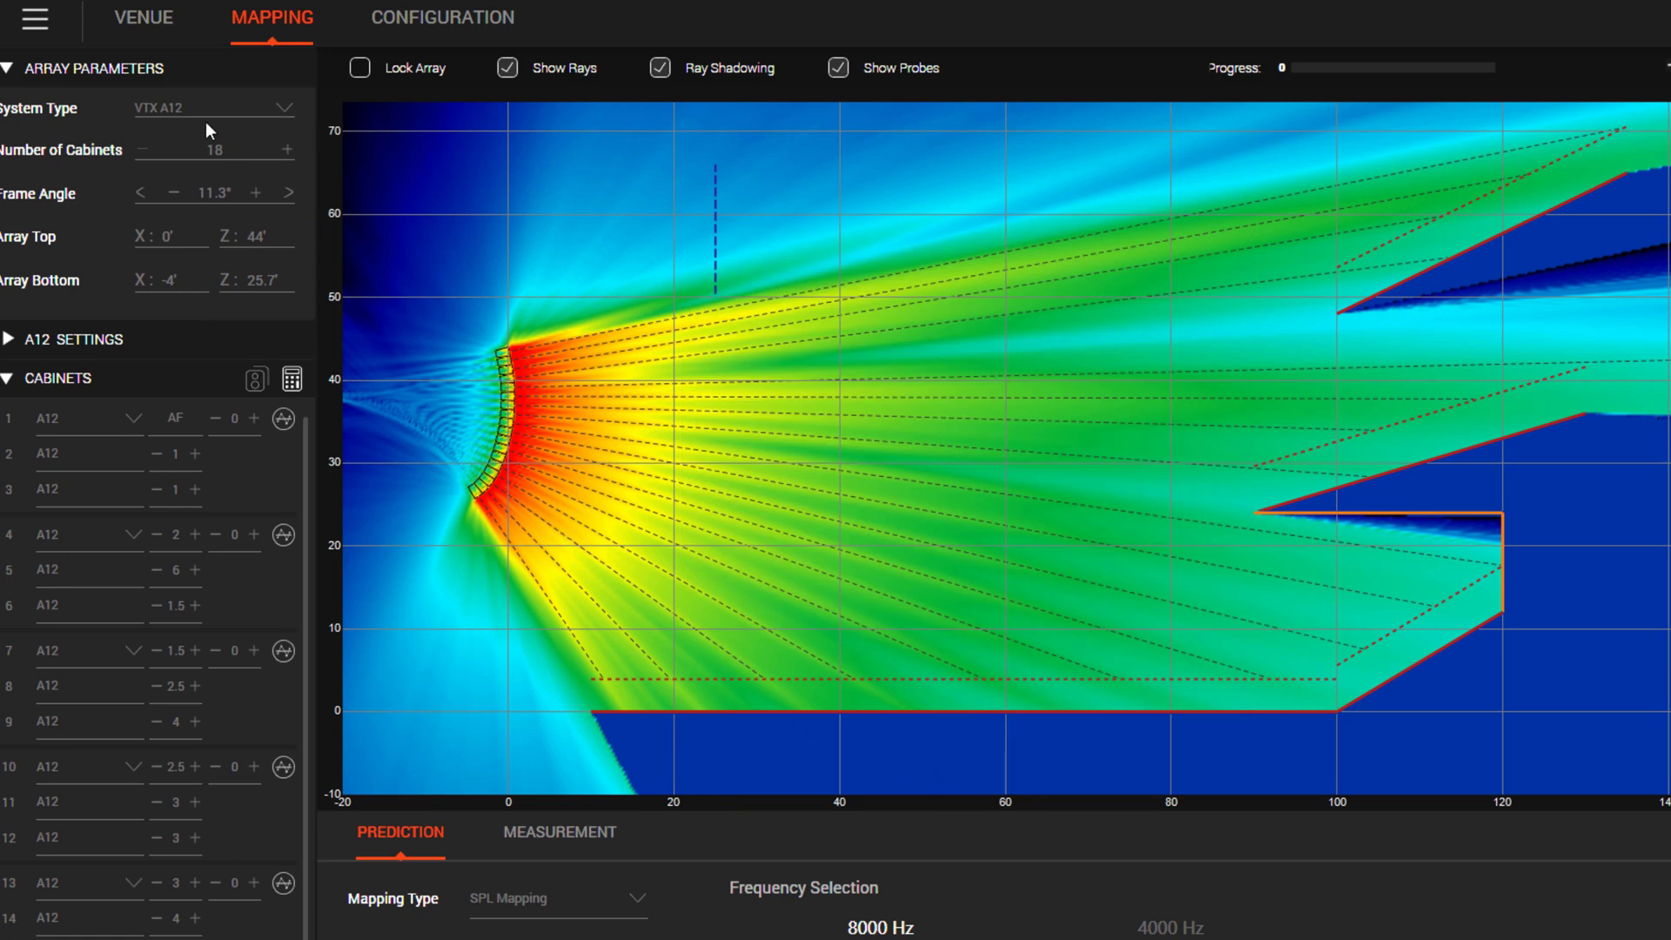
pyautogui.click(48, 19)
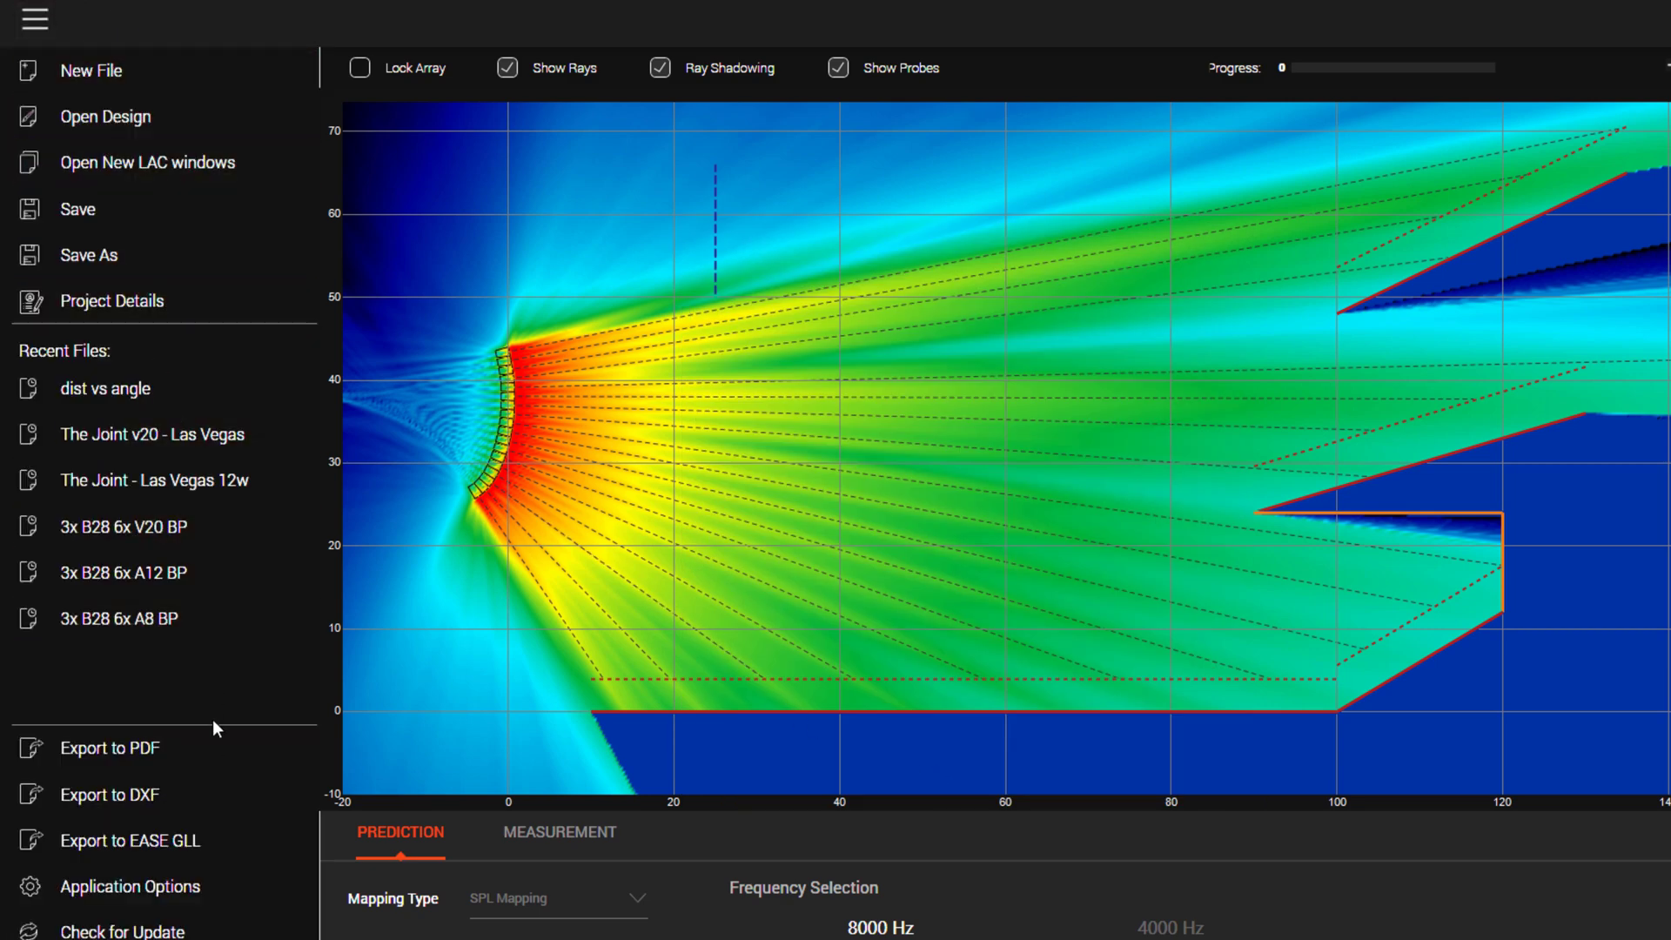
# Step: Set the air temperature to 90° and humidity to 100% and apply them to the map
pyautogui.click(212, 885)
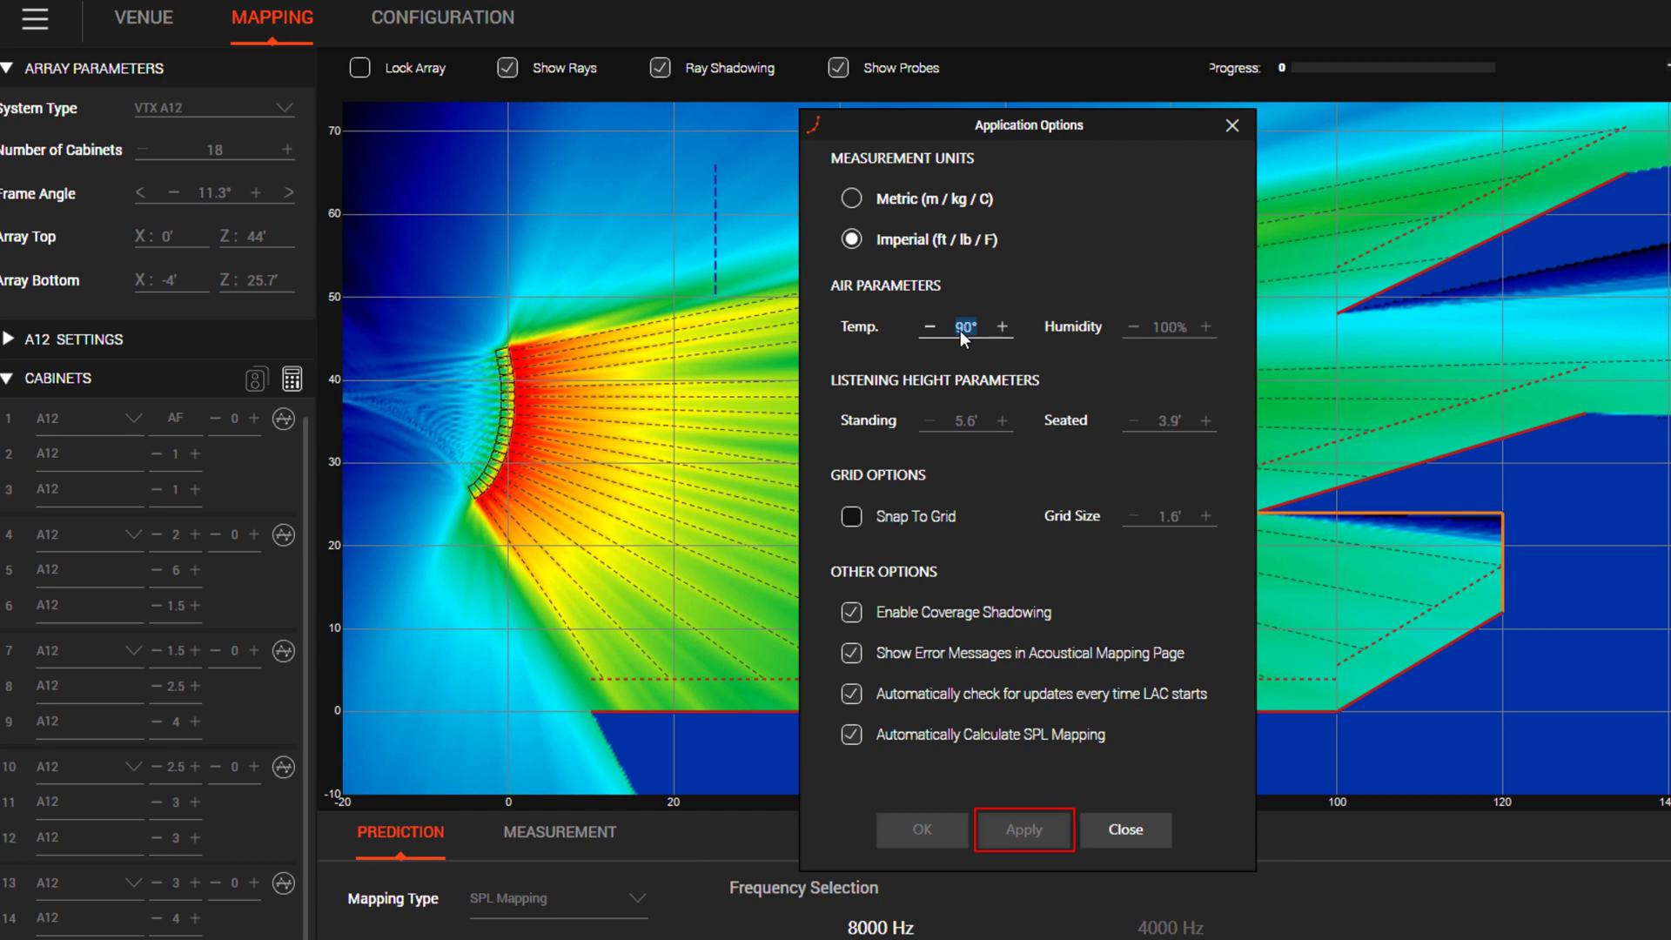
pyautogui.write('50')
pyautogui.press('Tab')
pyautogui.write('40')
pyautogui.press('Tab')
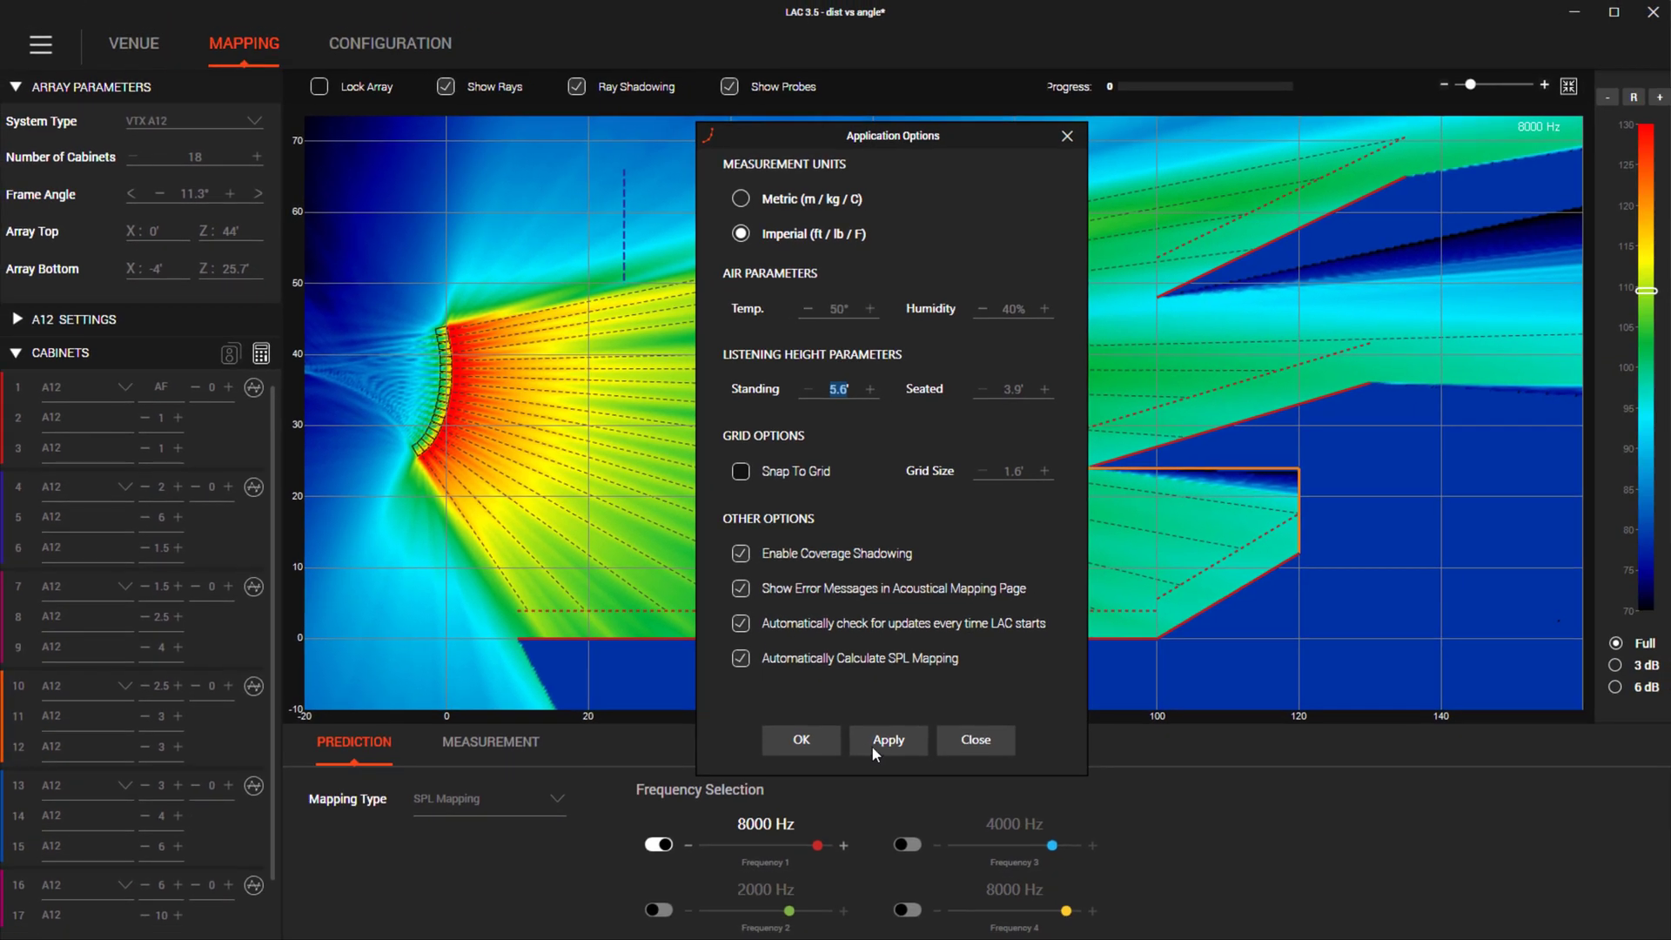
pyautogui.click(873, 740)
pyautogui.moveTo(968, 145); pyautogui.dragTo(558, 135)
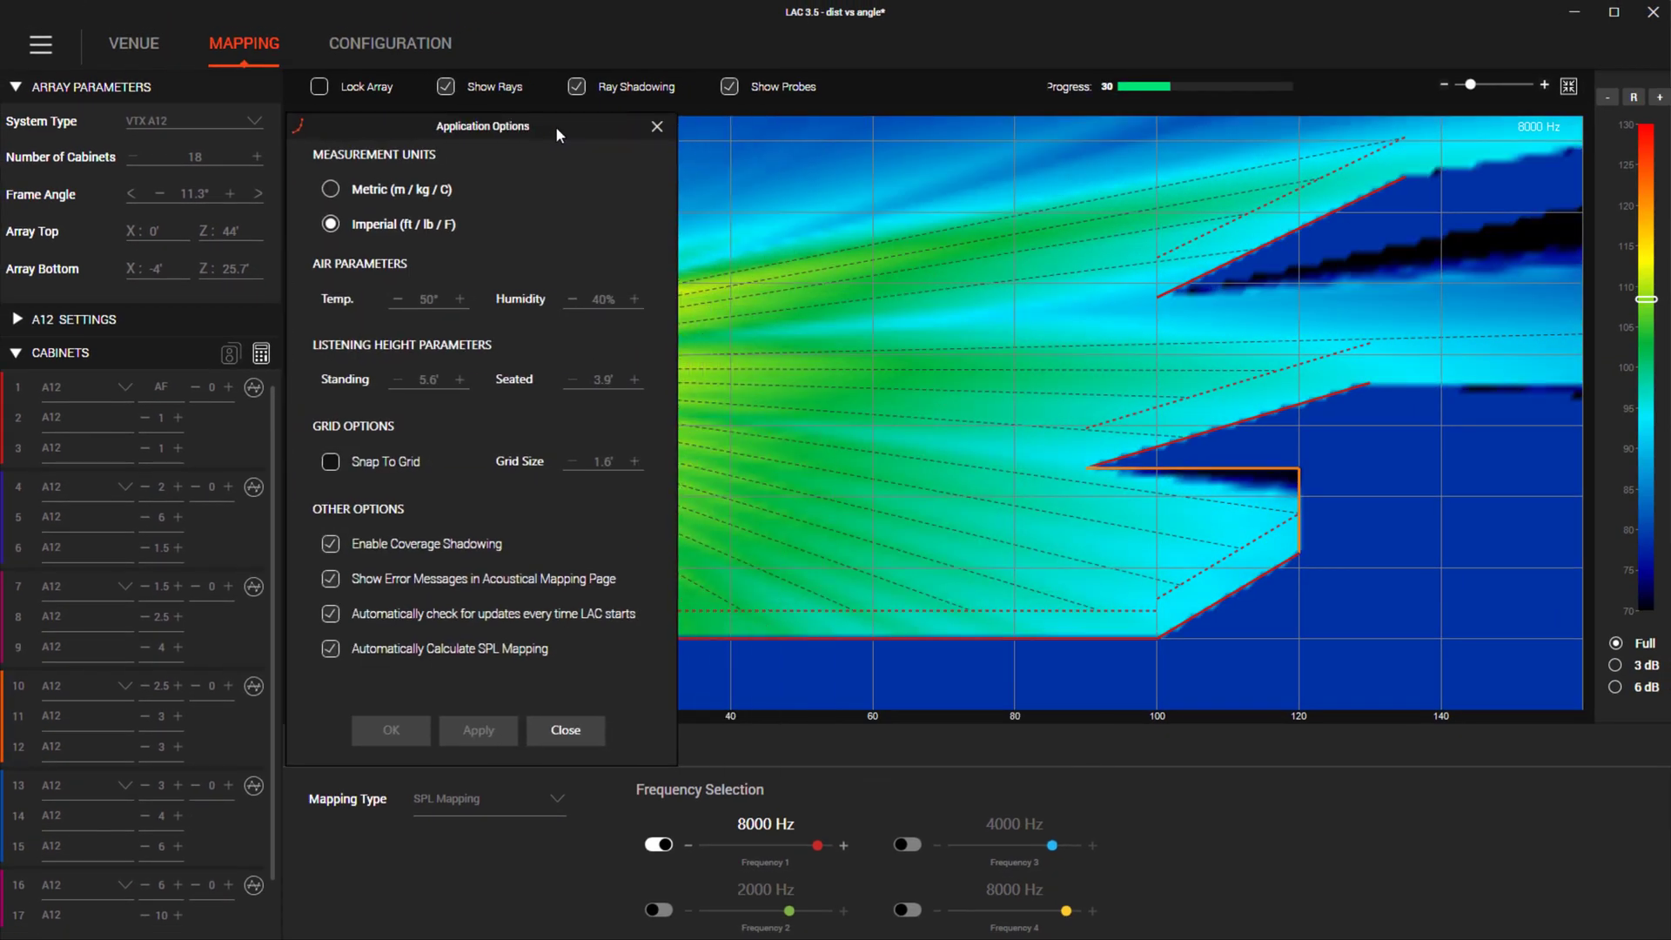
pyautogui.doubleClick(430, 304)
pyautogui.write('60')
pyautogui.press('Tab')
pyautogui.write('100')
pyautogui.click(450, 734)
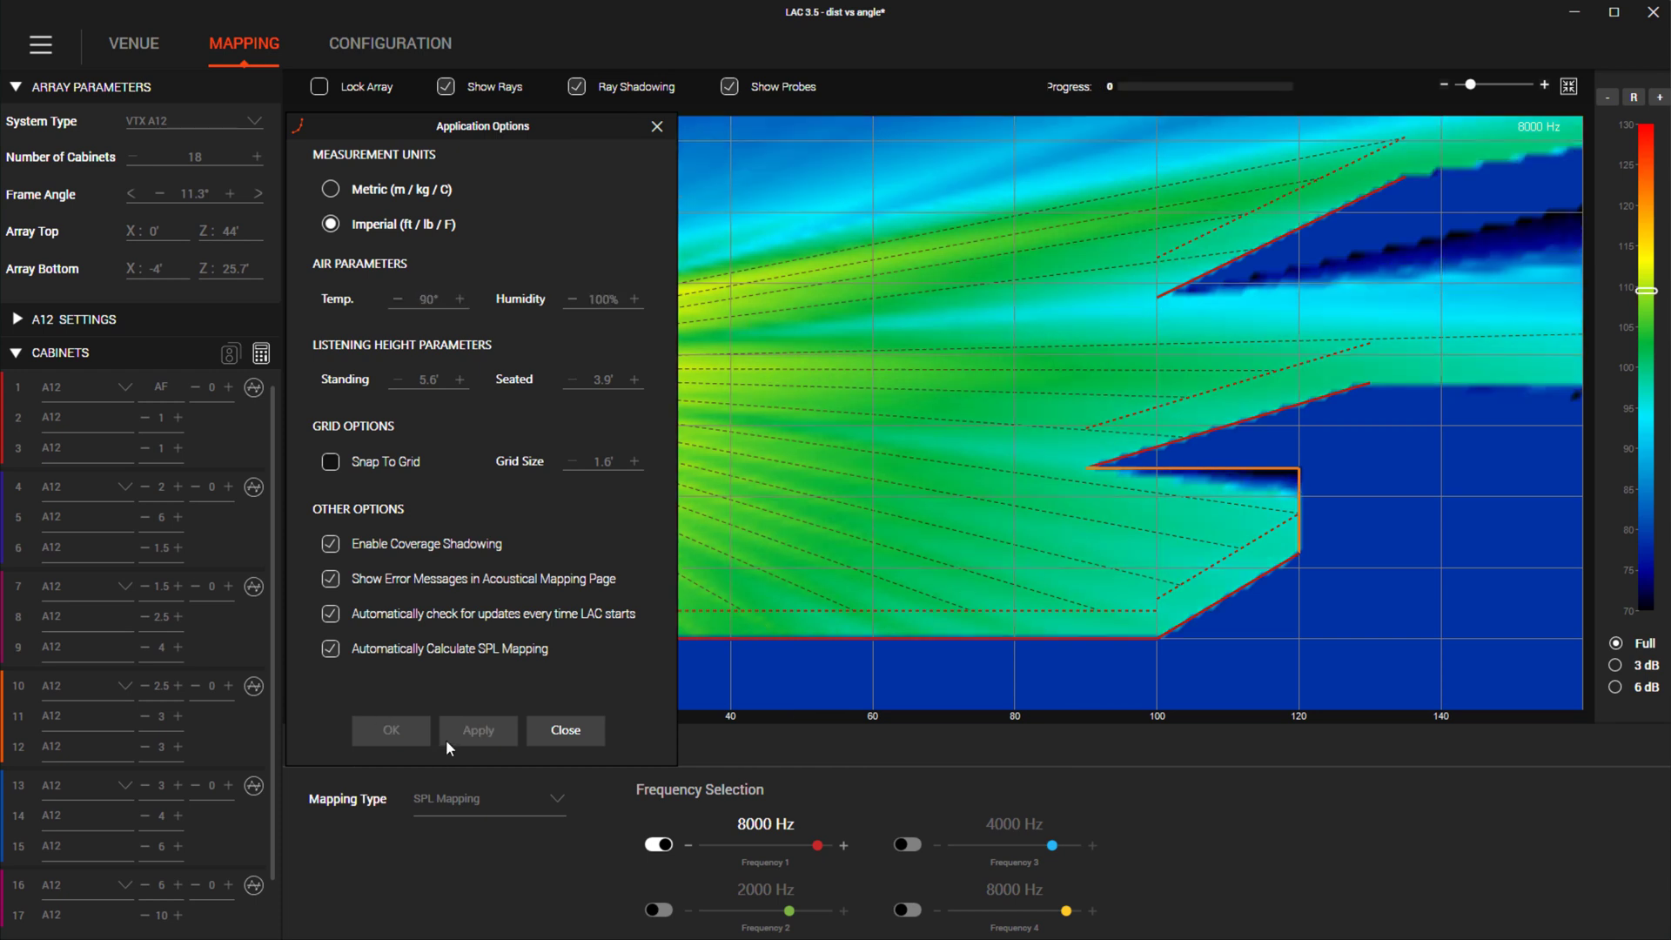
# Step: Turn off automatic SPL calculation, calculate the map manually, then re-enable automatic calculation
pyautogui.click(334, 657)
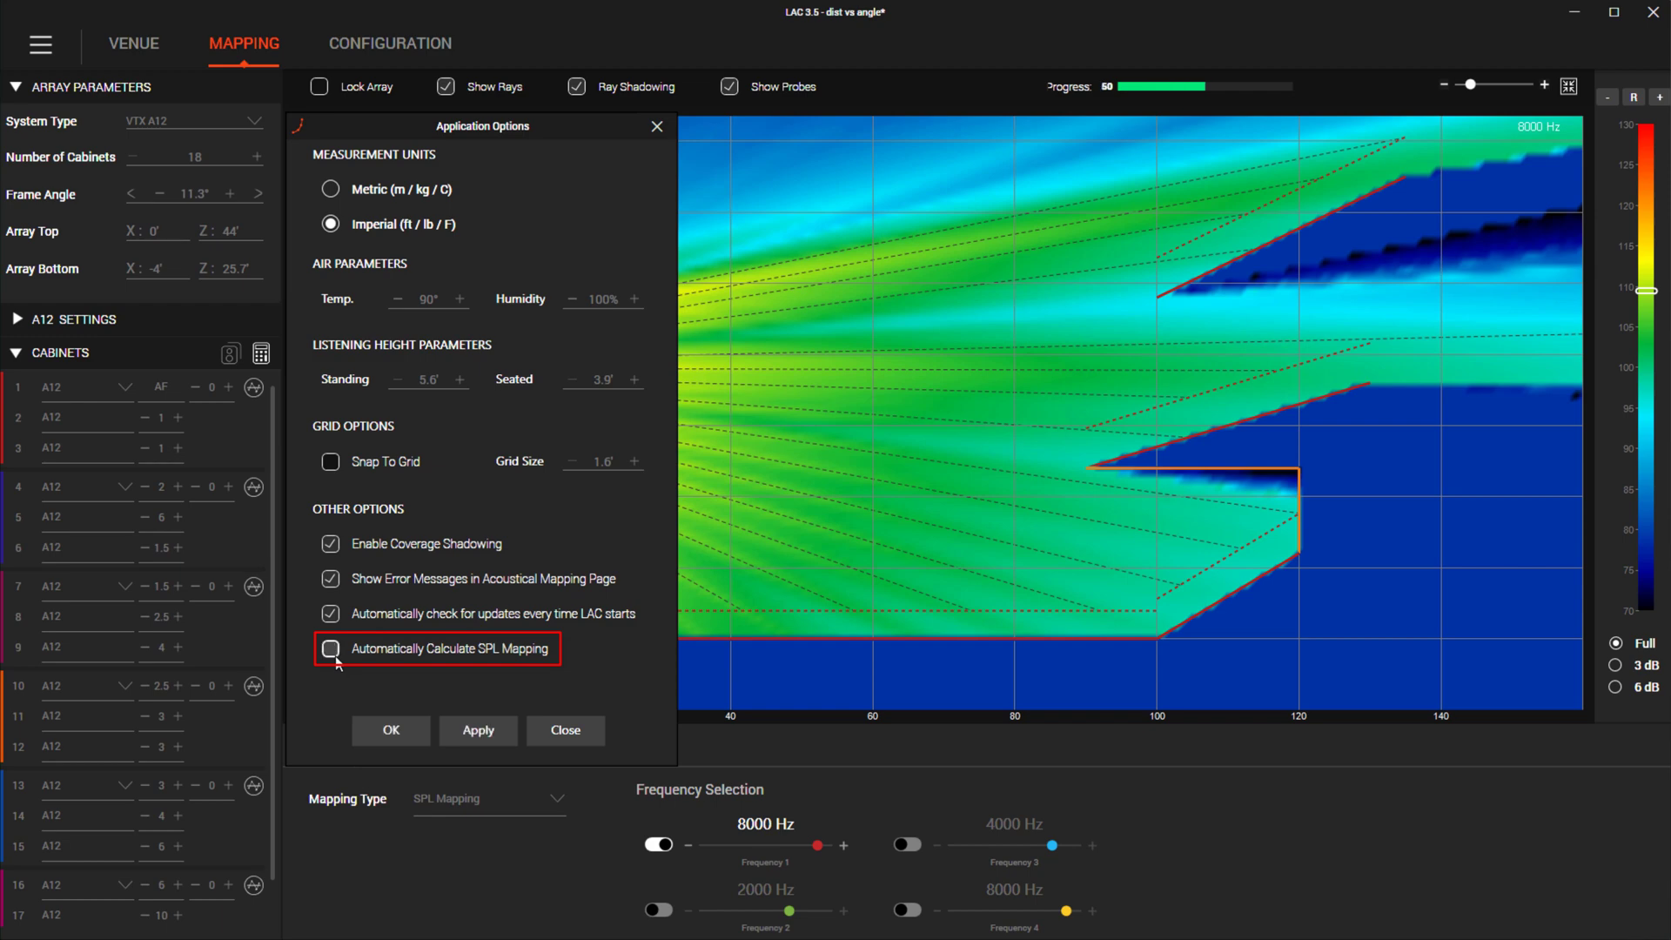
pyautogui.click(389, 731)
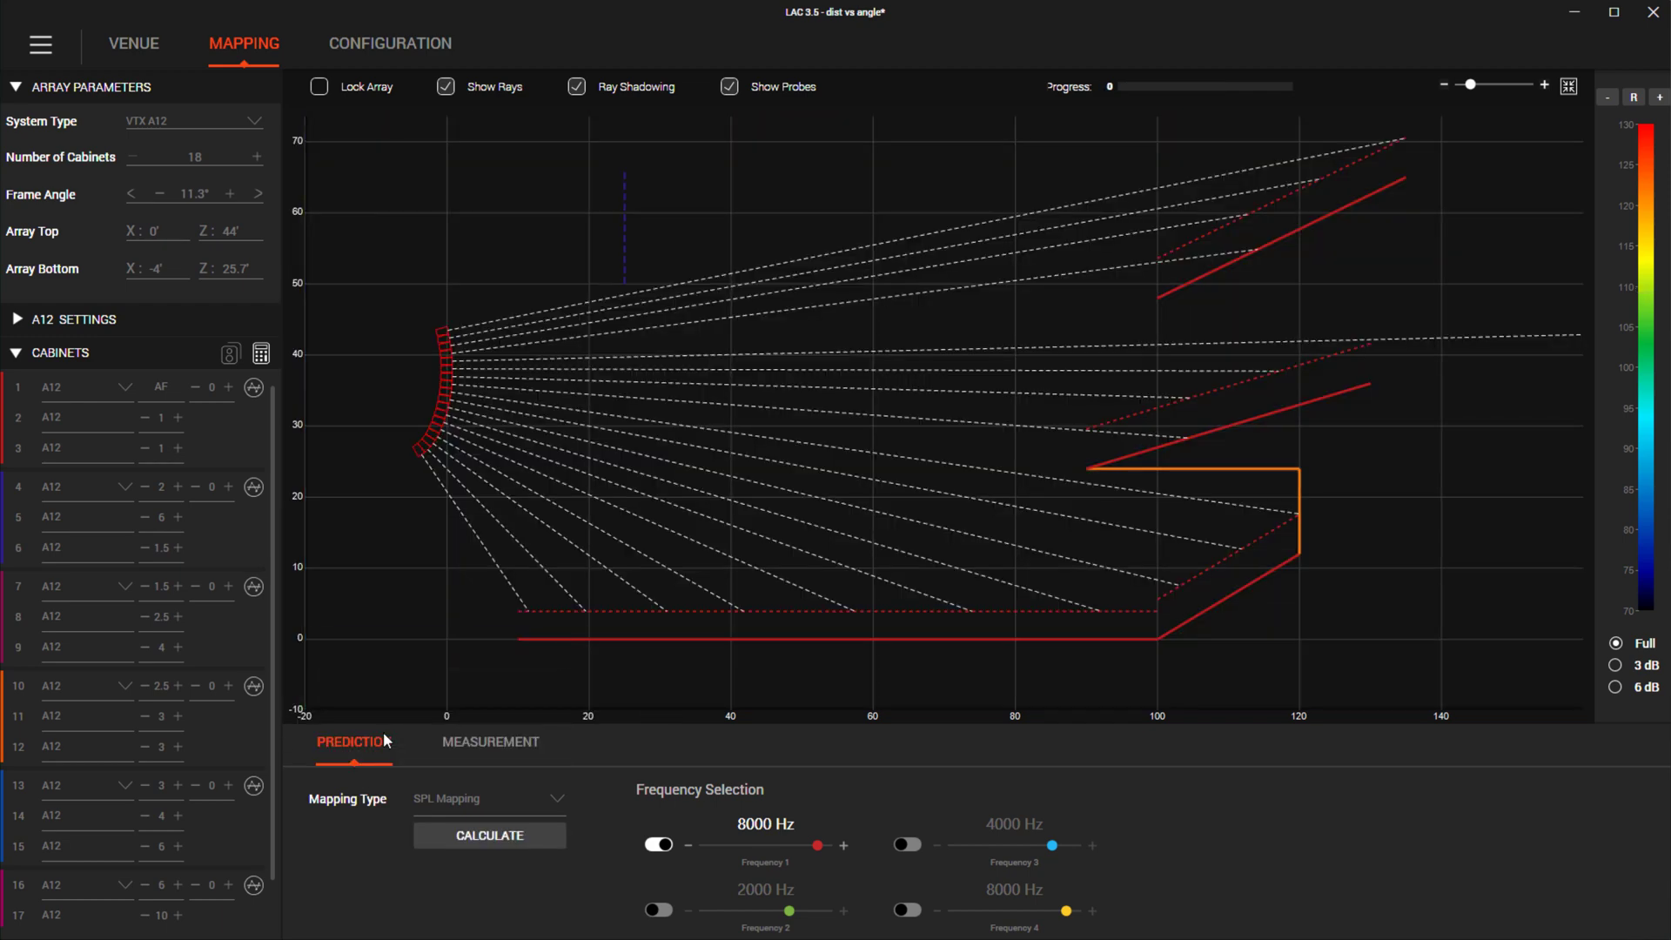
pyautogui.click(463, 849)
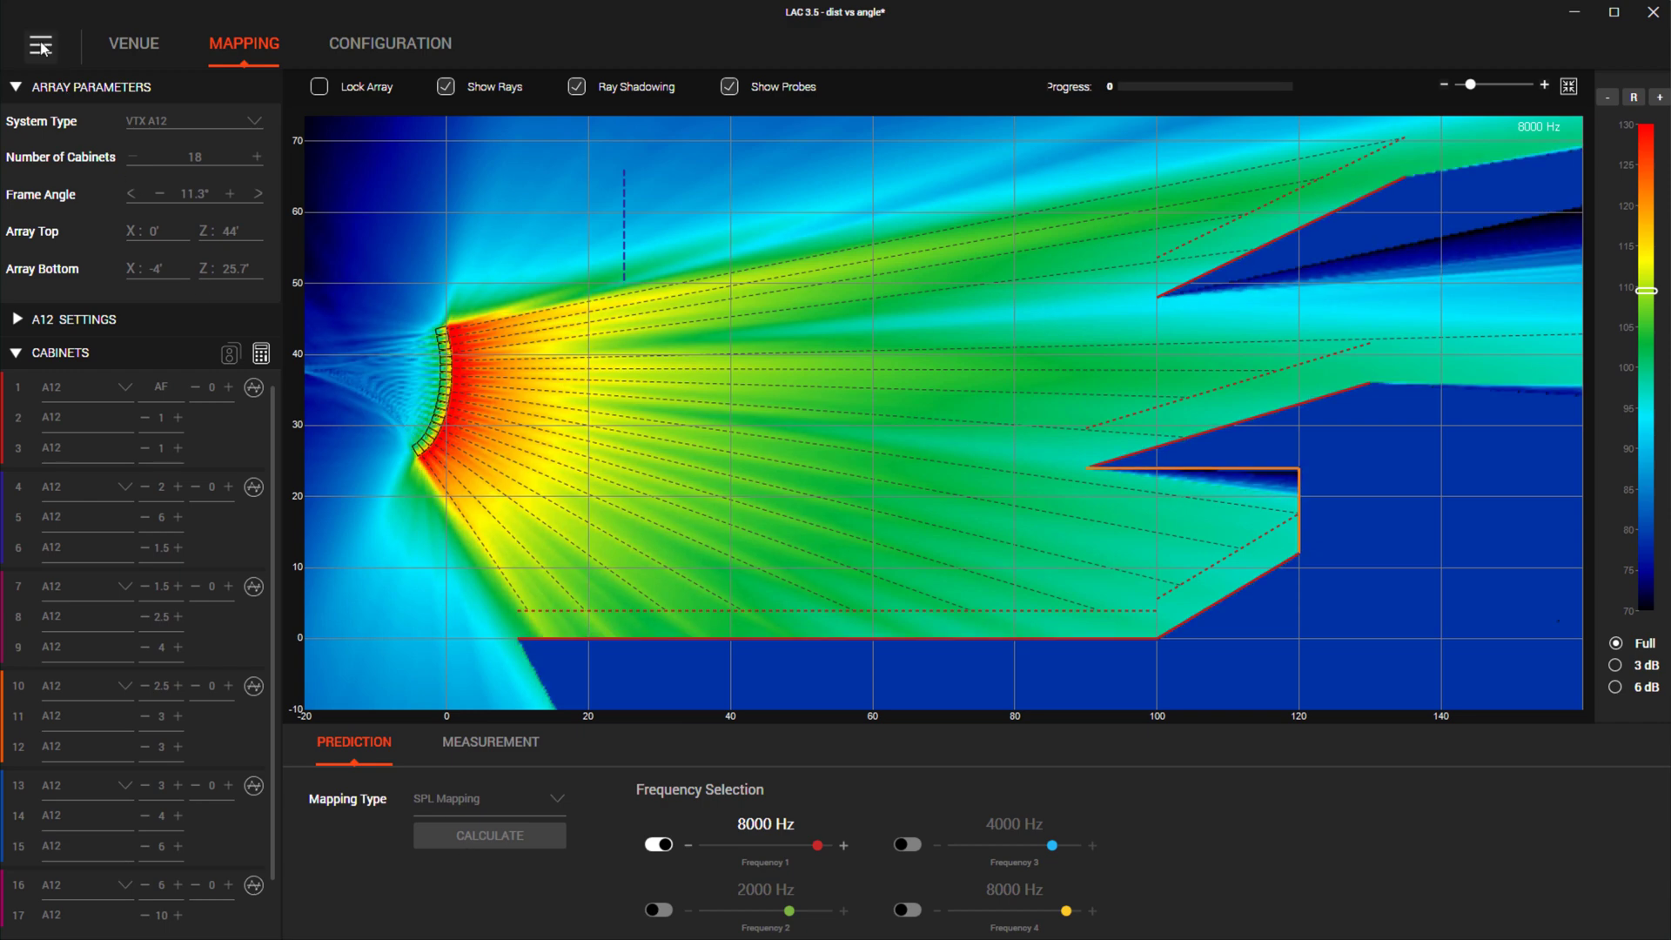
pyautogui.click(40, 46)
pyautogui.click(121, 788)
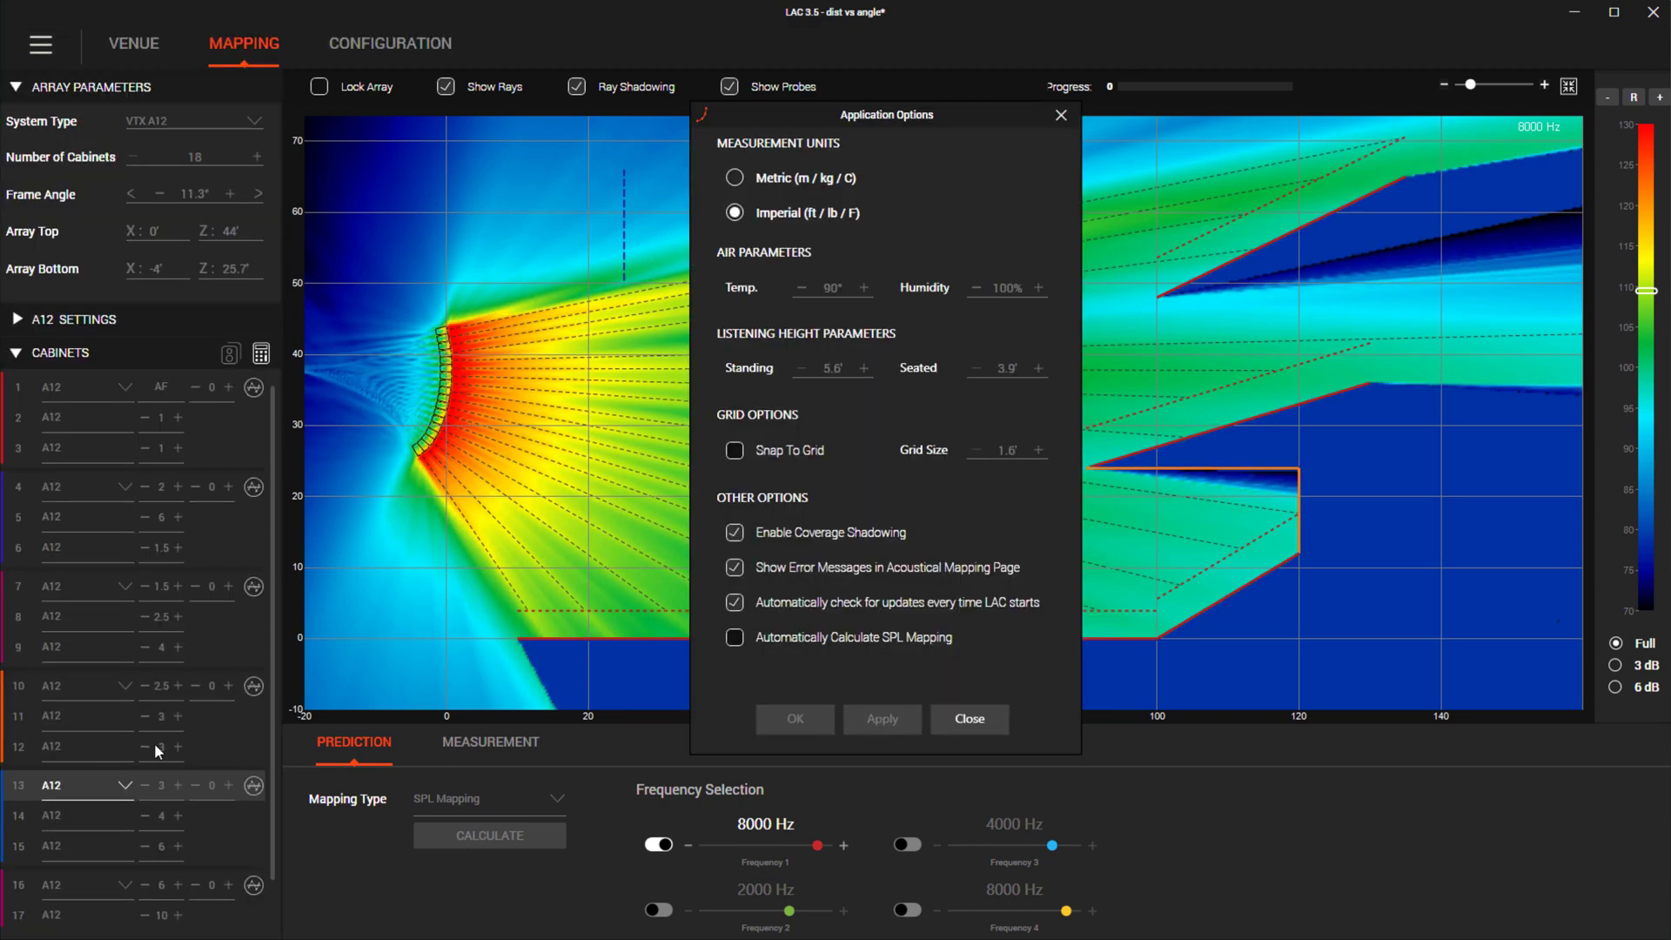
pyautogui.click(734, 637)
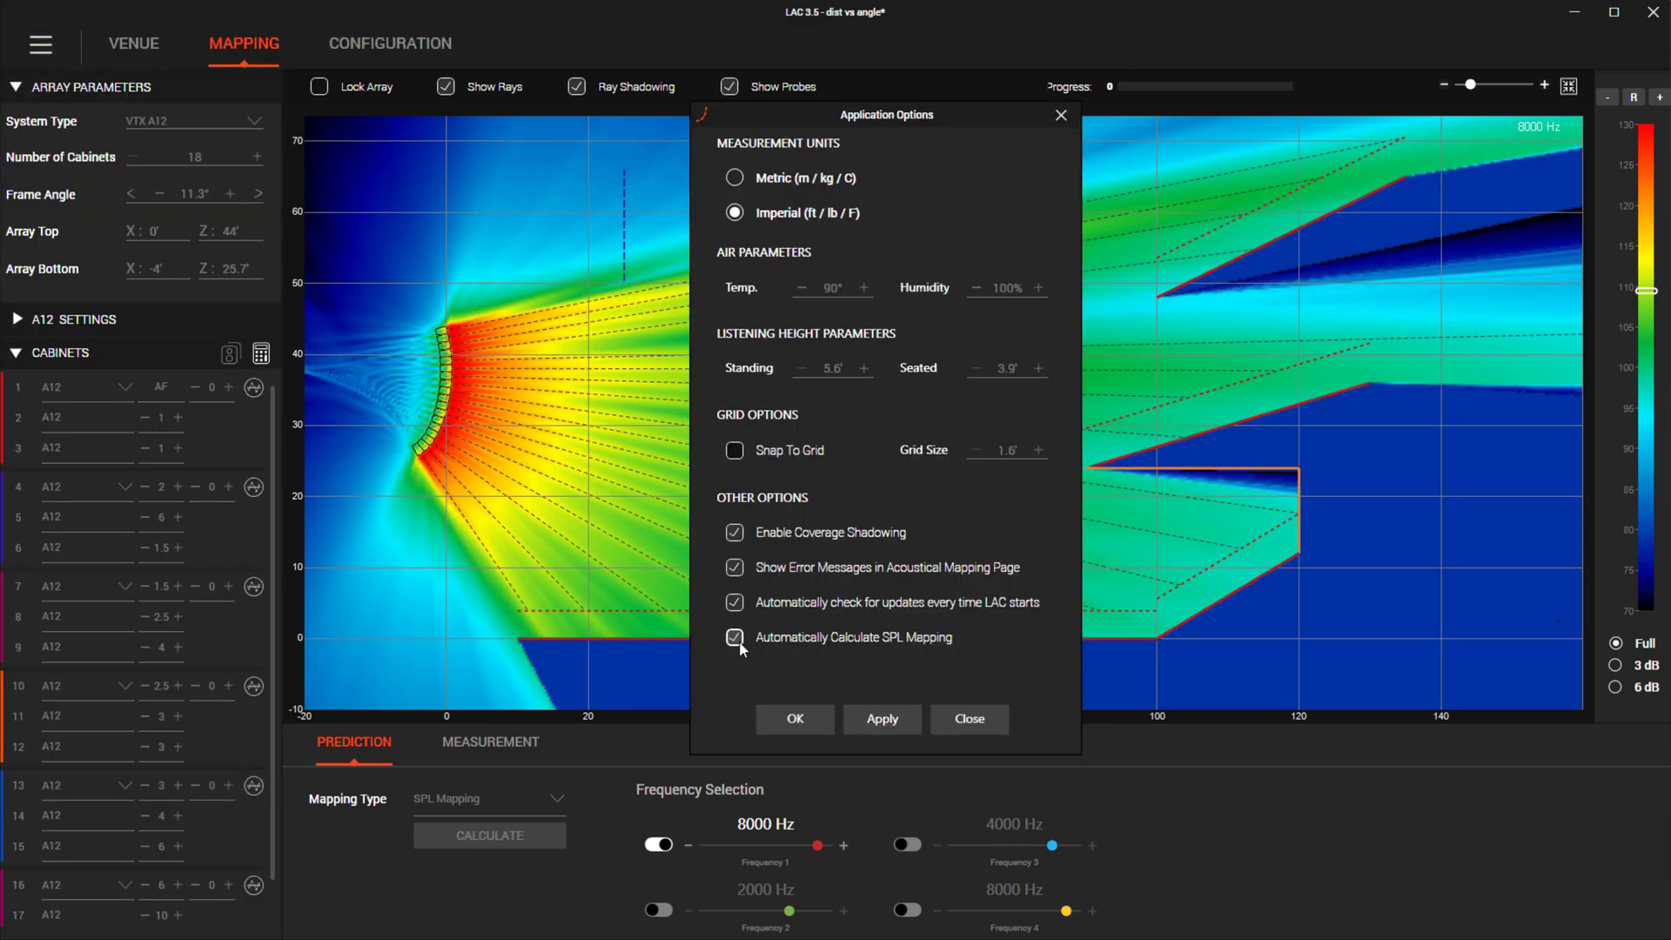
pyautogui.click(791, 720)
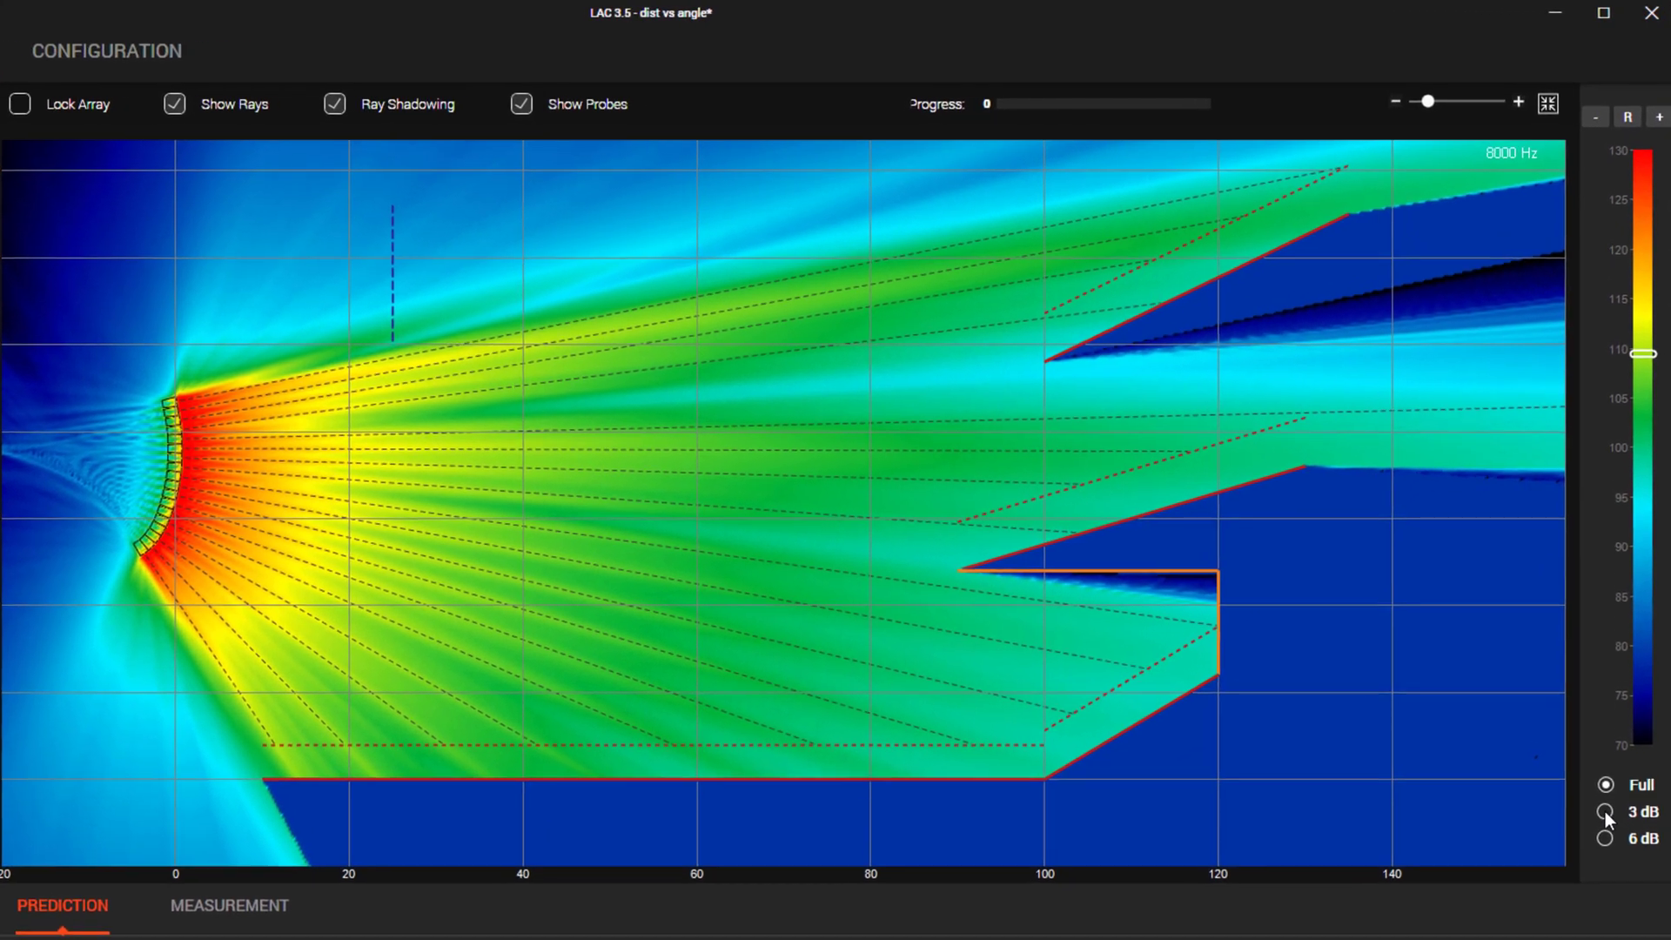
pyautogui.click(1609, 711)
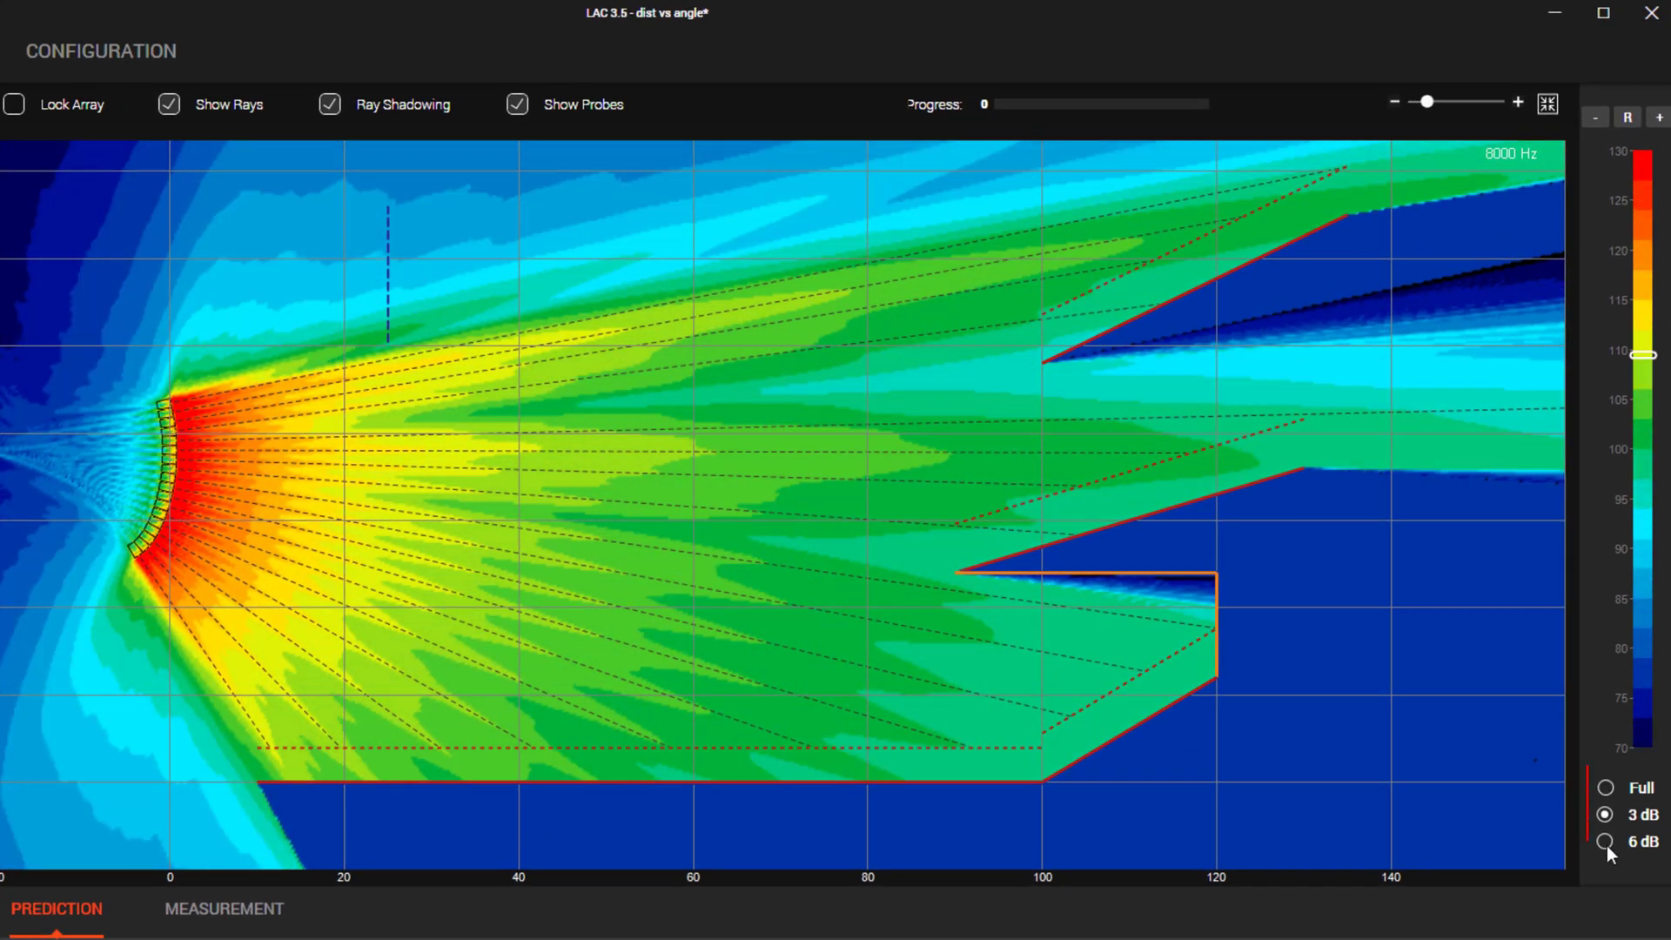
pyautogui.click(1607, 842)
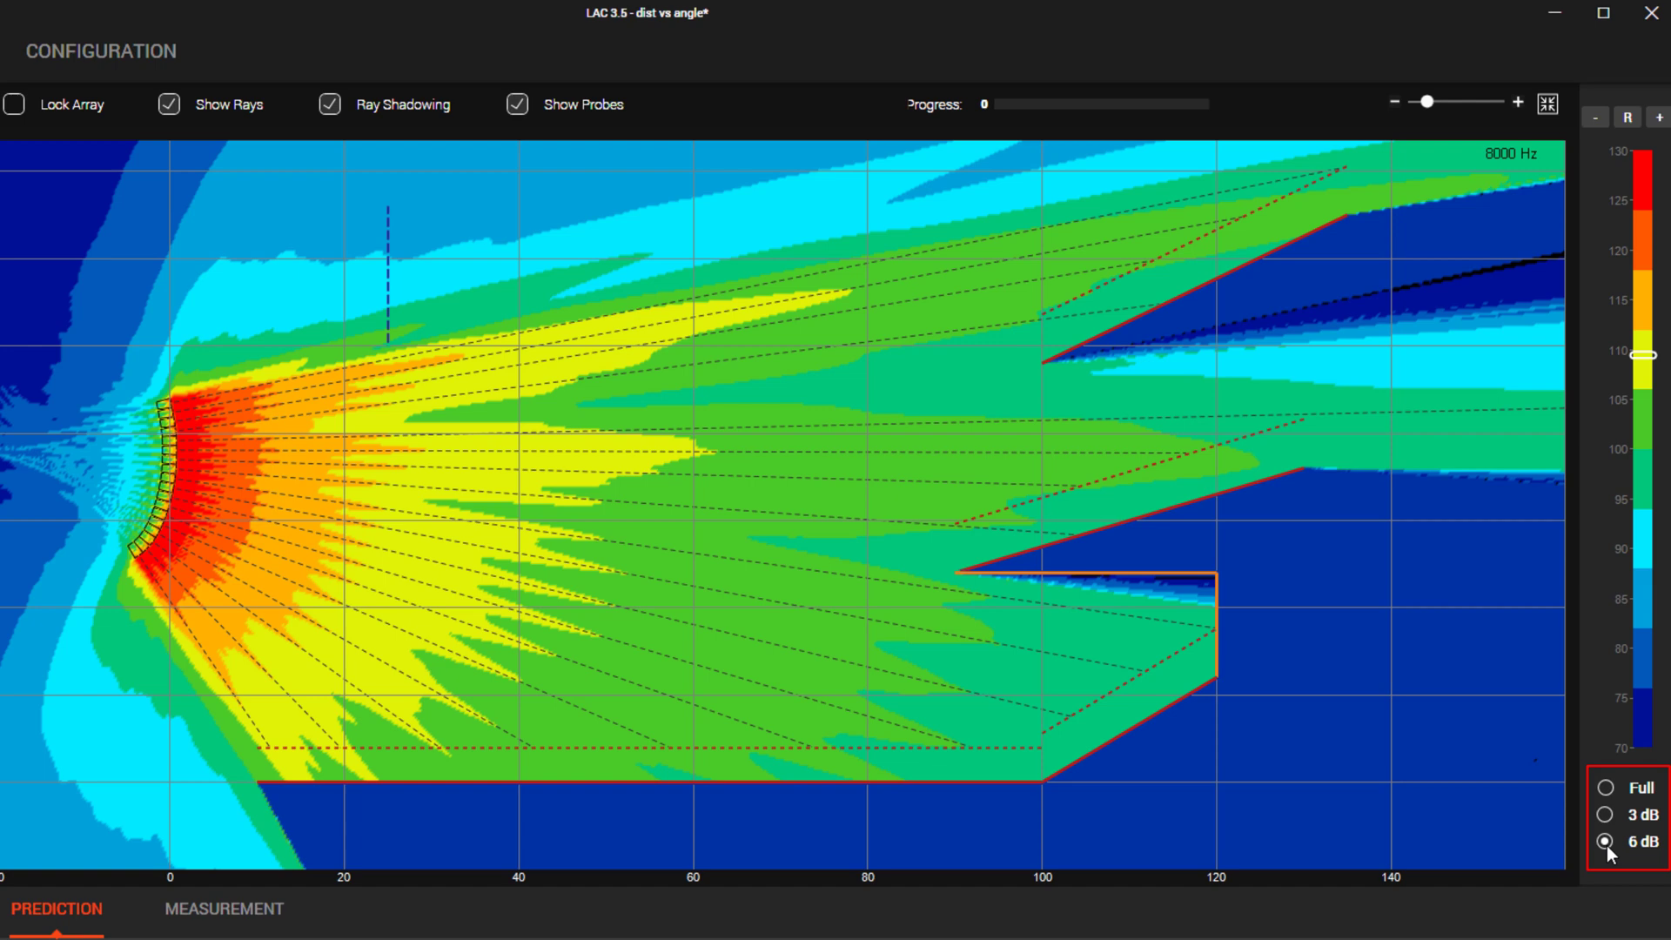
pyautogui.click(1604, 789)
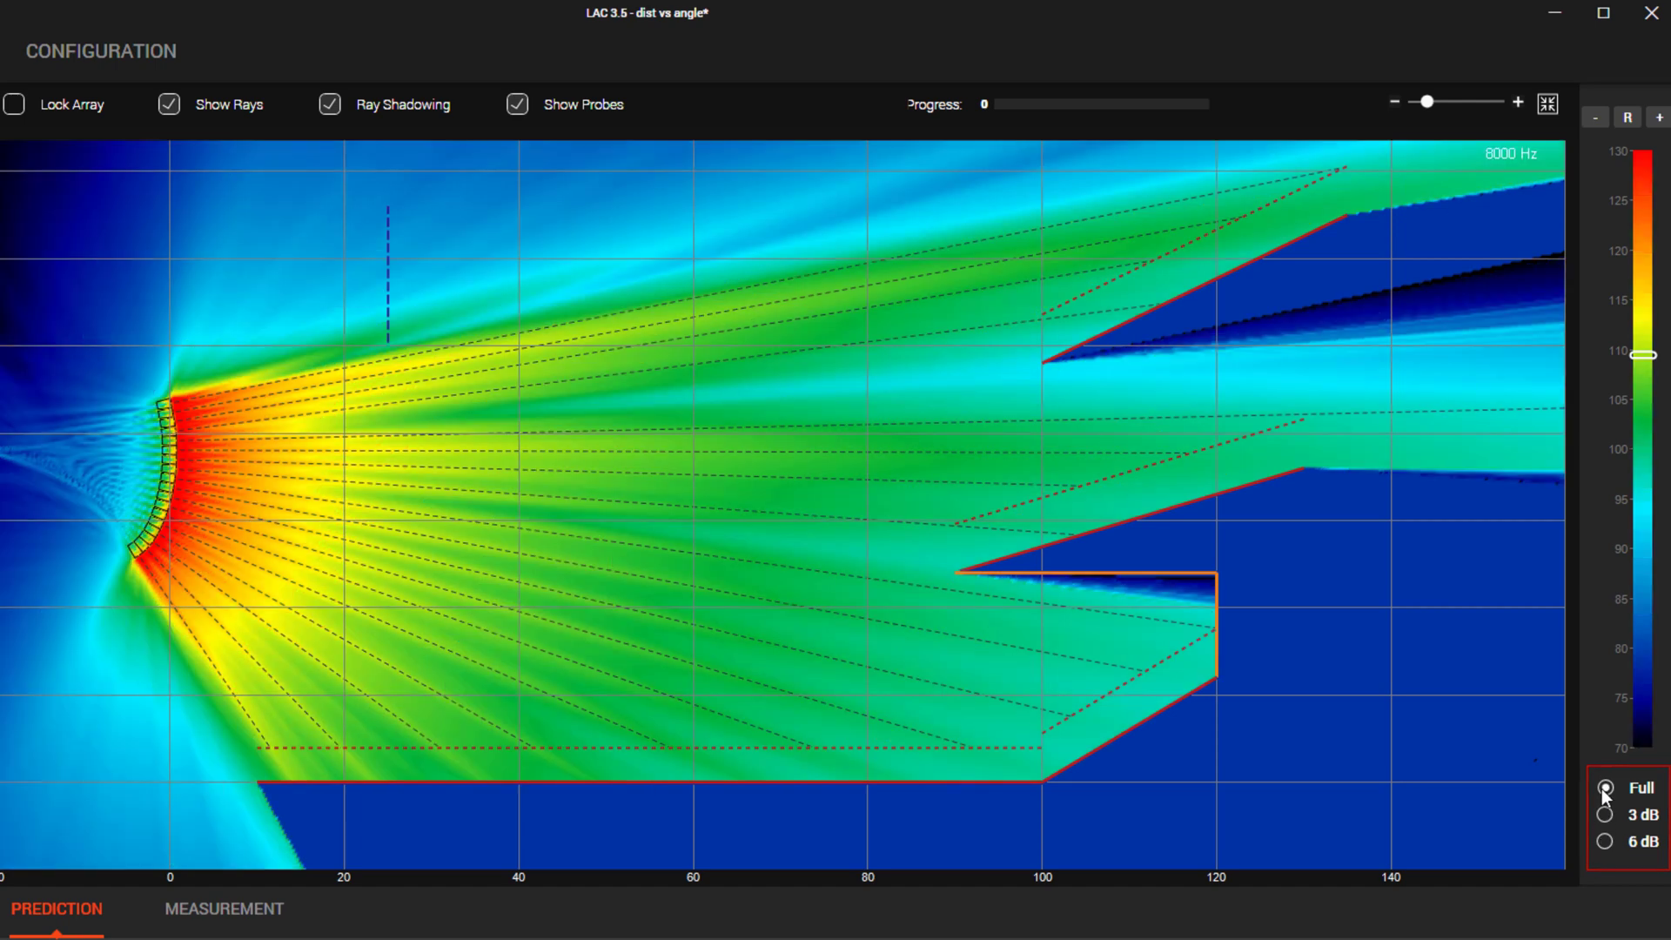
pyautogui.click(1658, 116)
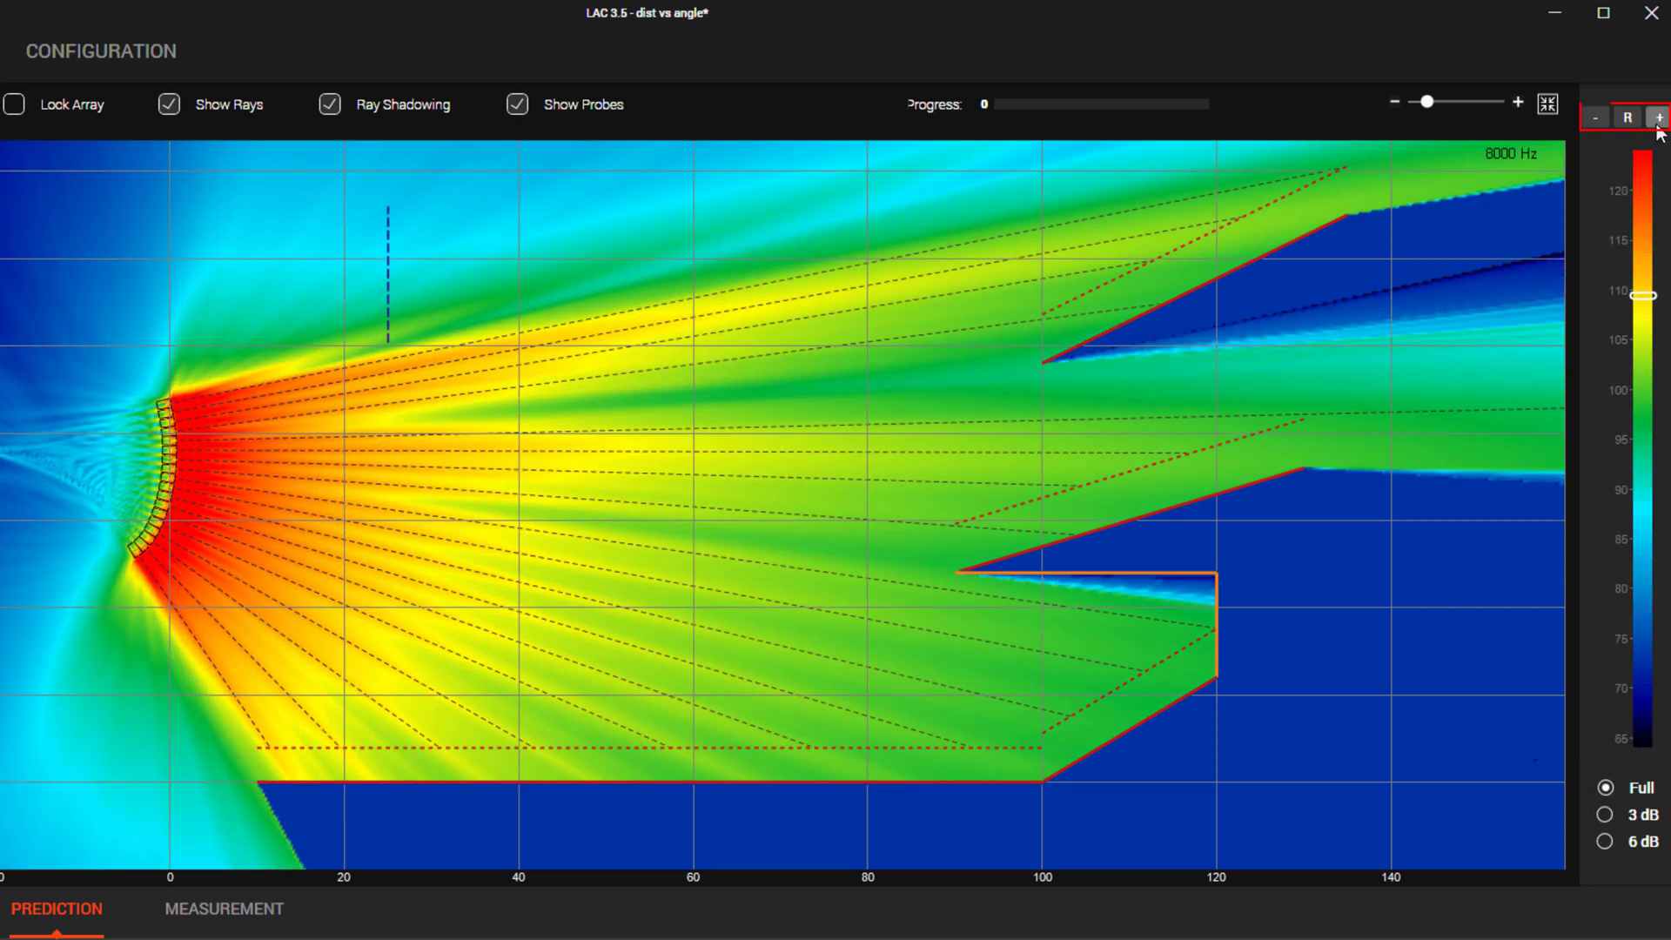
pyautogui.click(1658, 116)
pyautogui.click(1658, 116)
pyautogui.click(1658, 120)
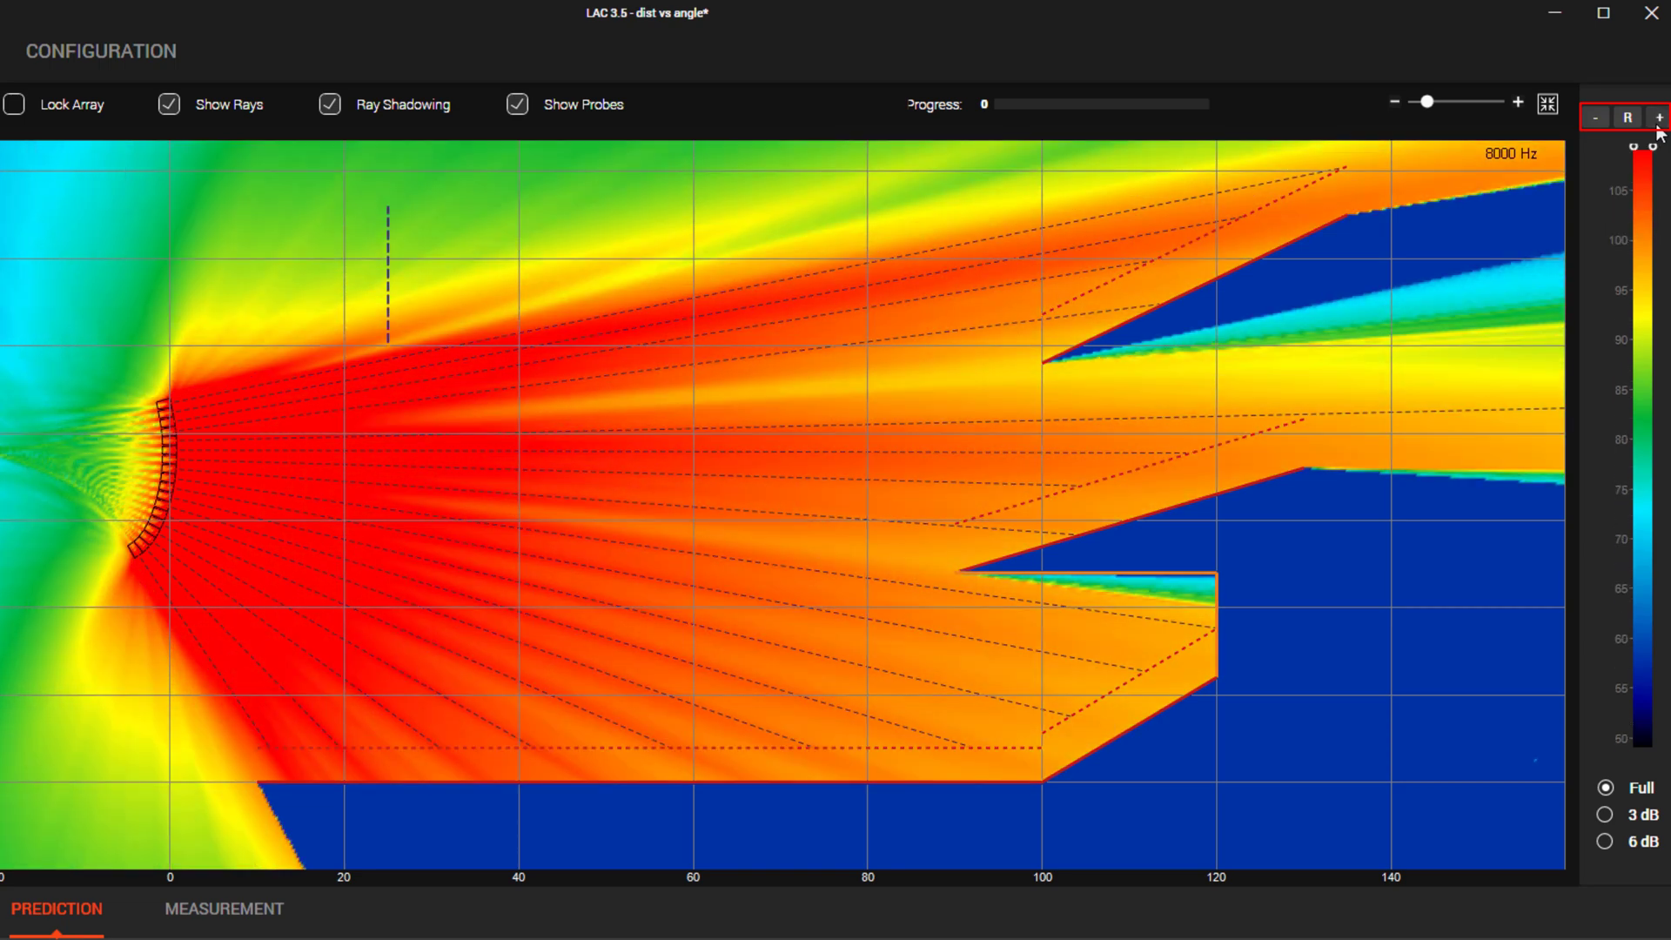
pyautogui.click(1658, 120)
pyautogui.click(1627, 118)
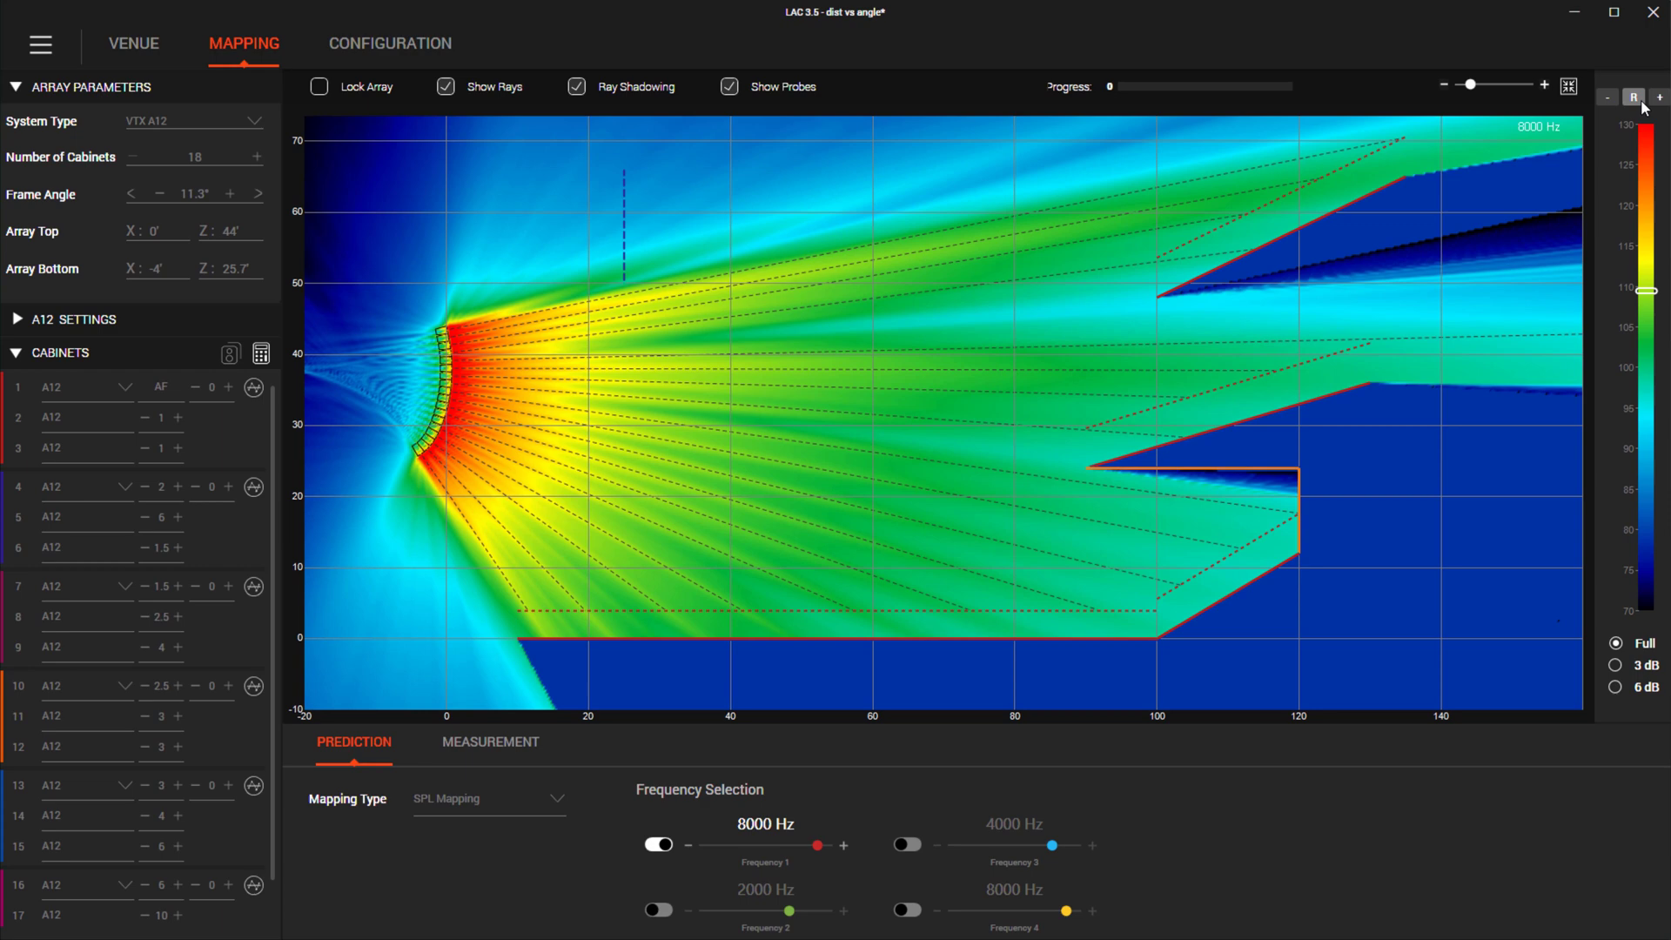
pyautogui.click(41, 46)
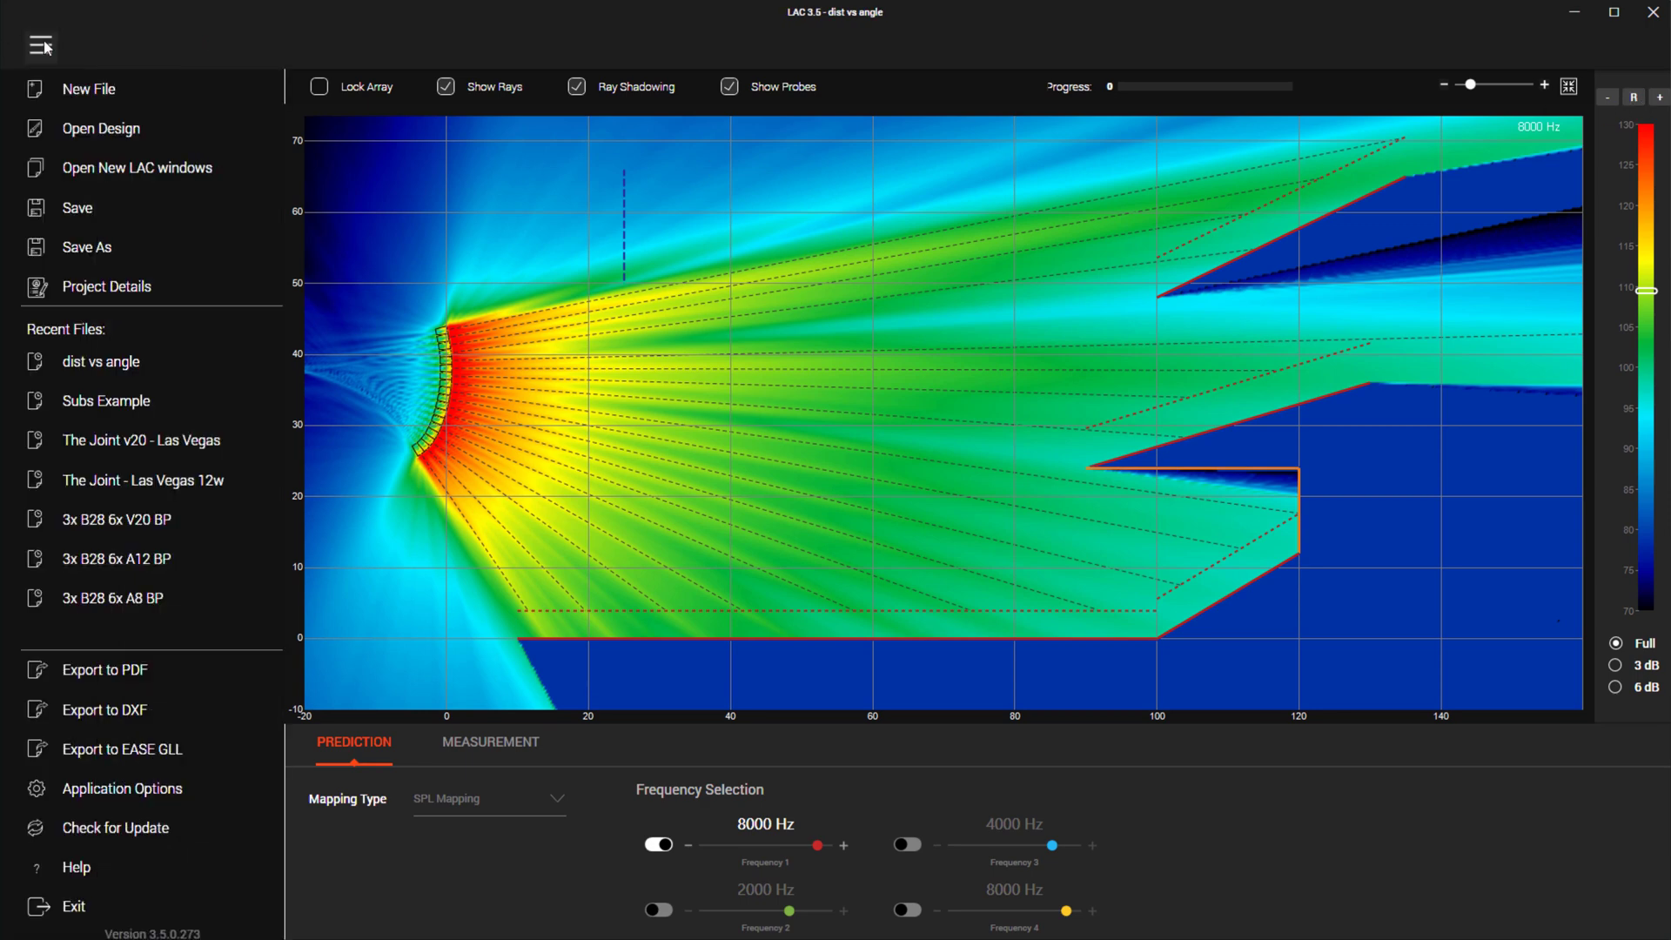
pyautogui.click(95, 399)
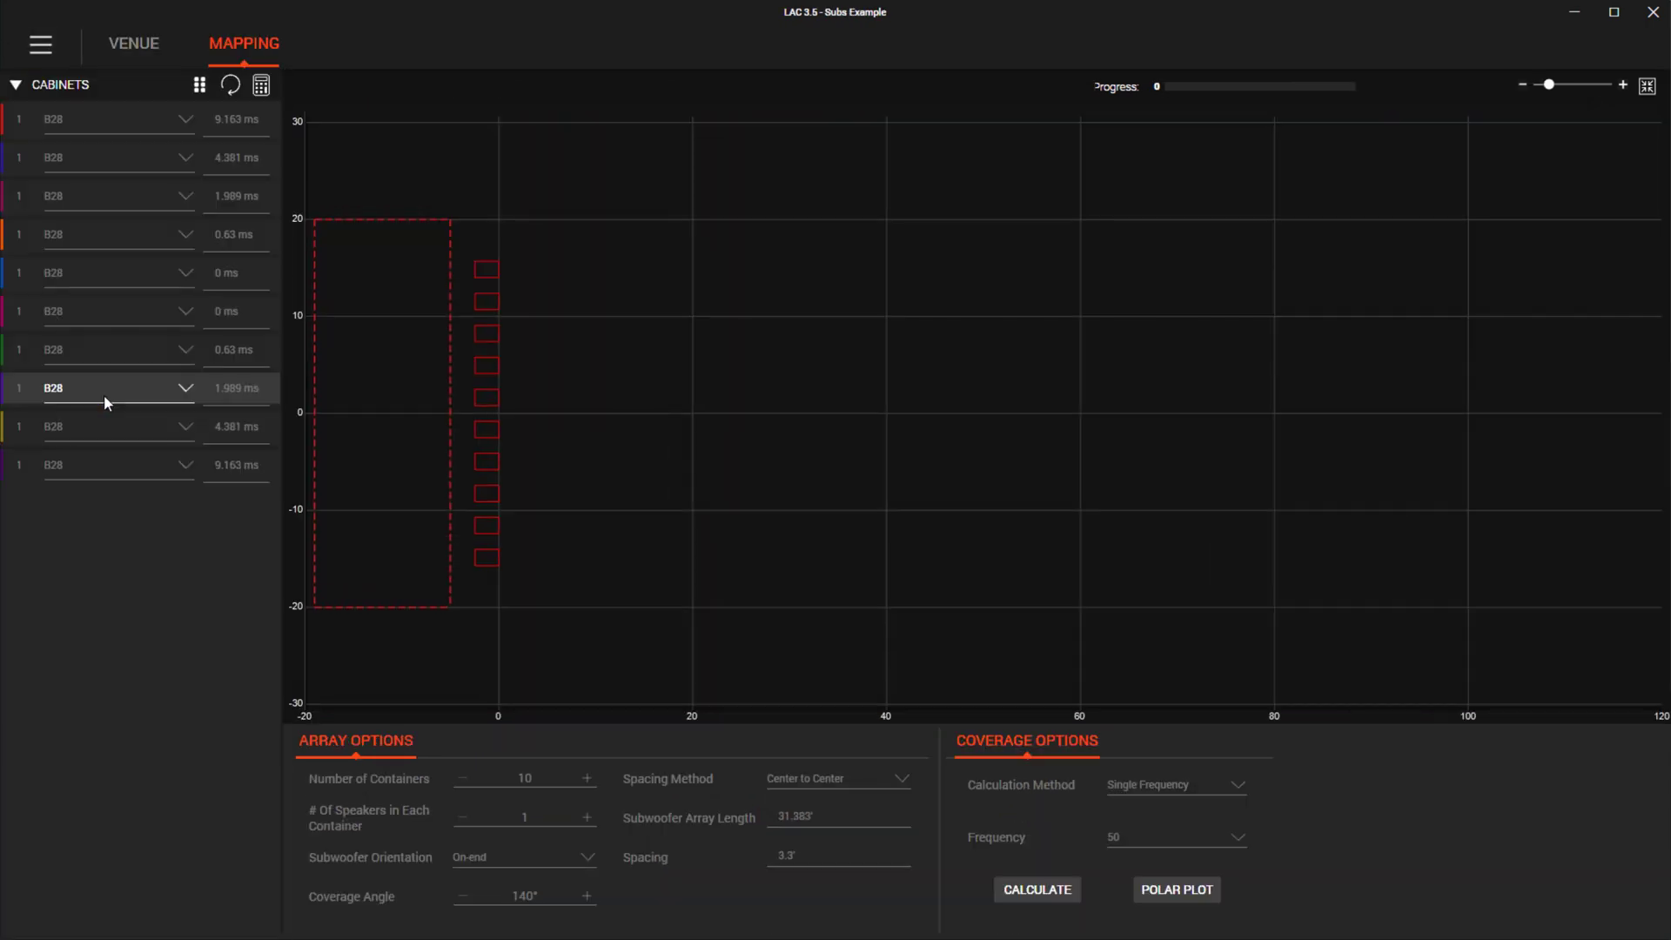
pyautogui.click(261, 86)
pyautogui.click(1024, 890)
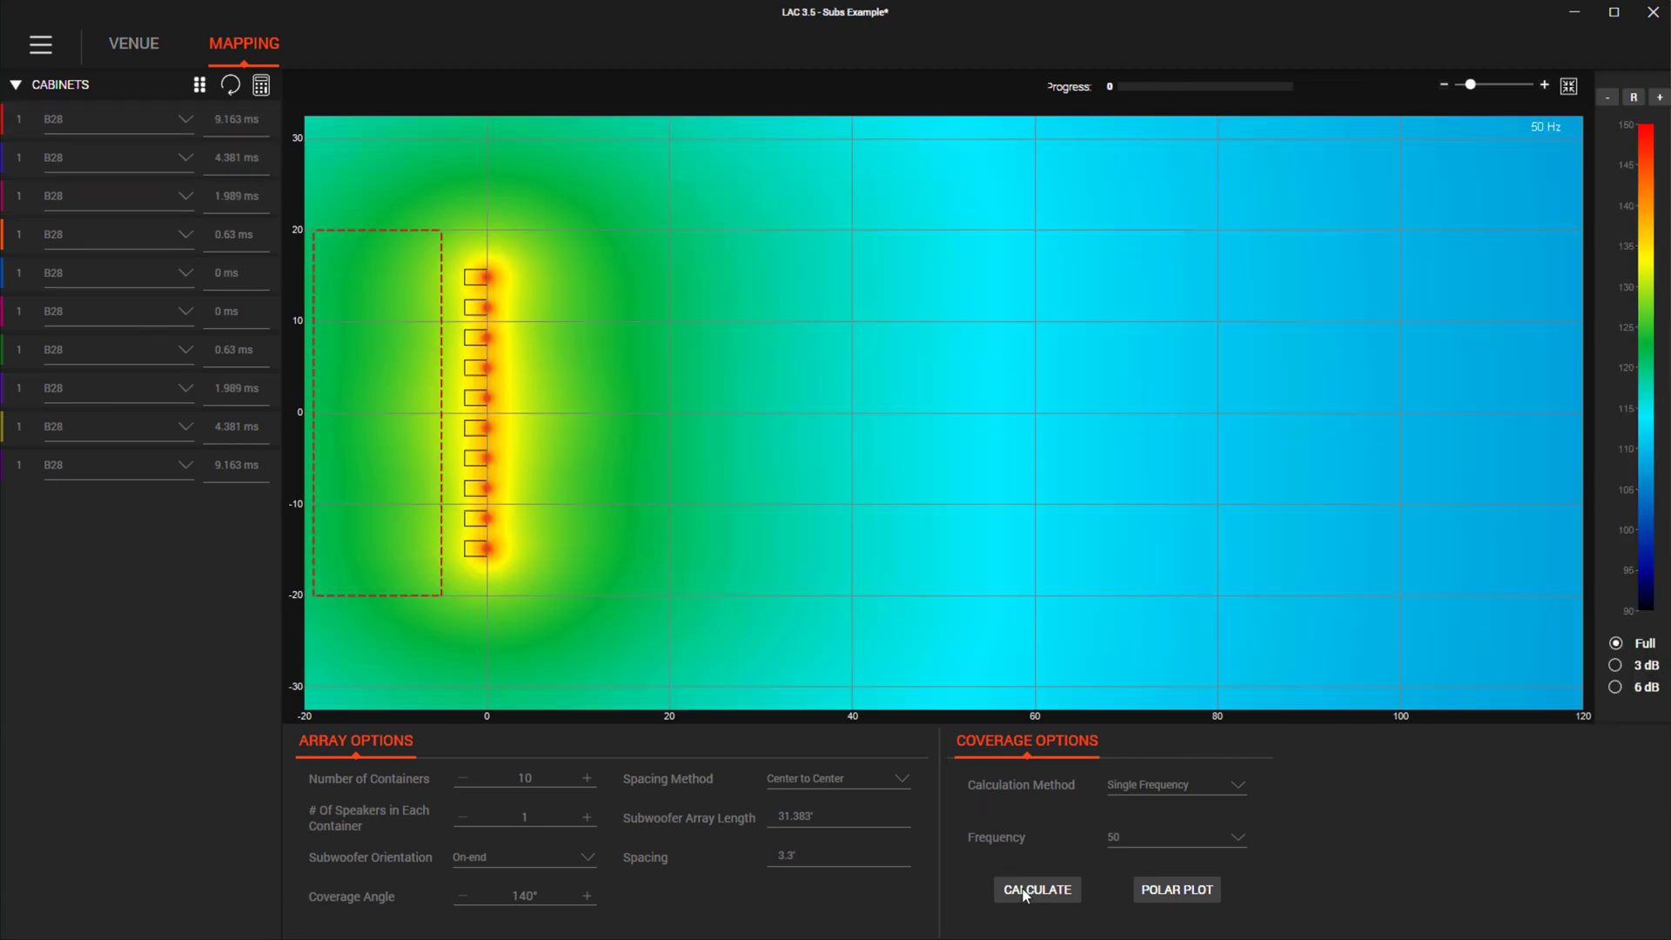
pyautogui.click(1616, 666)
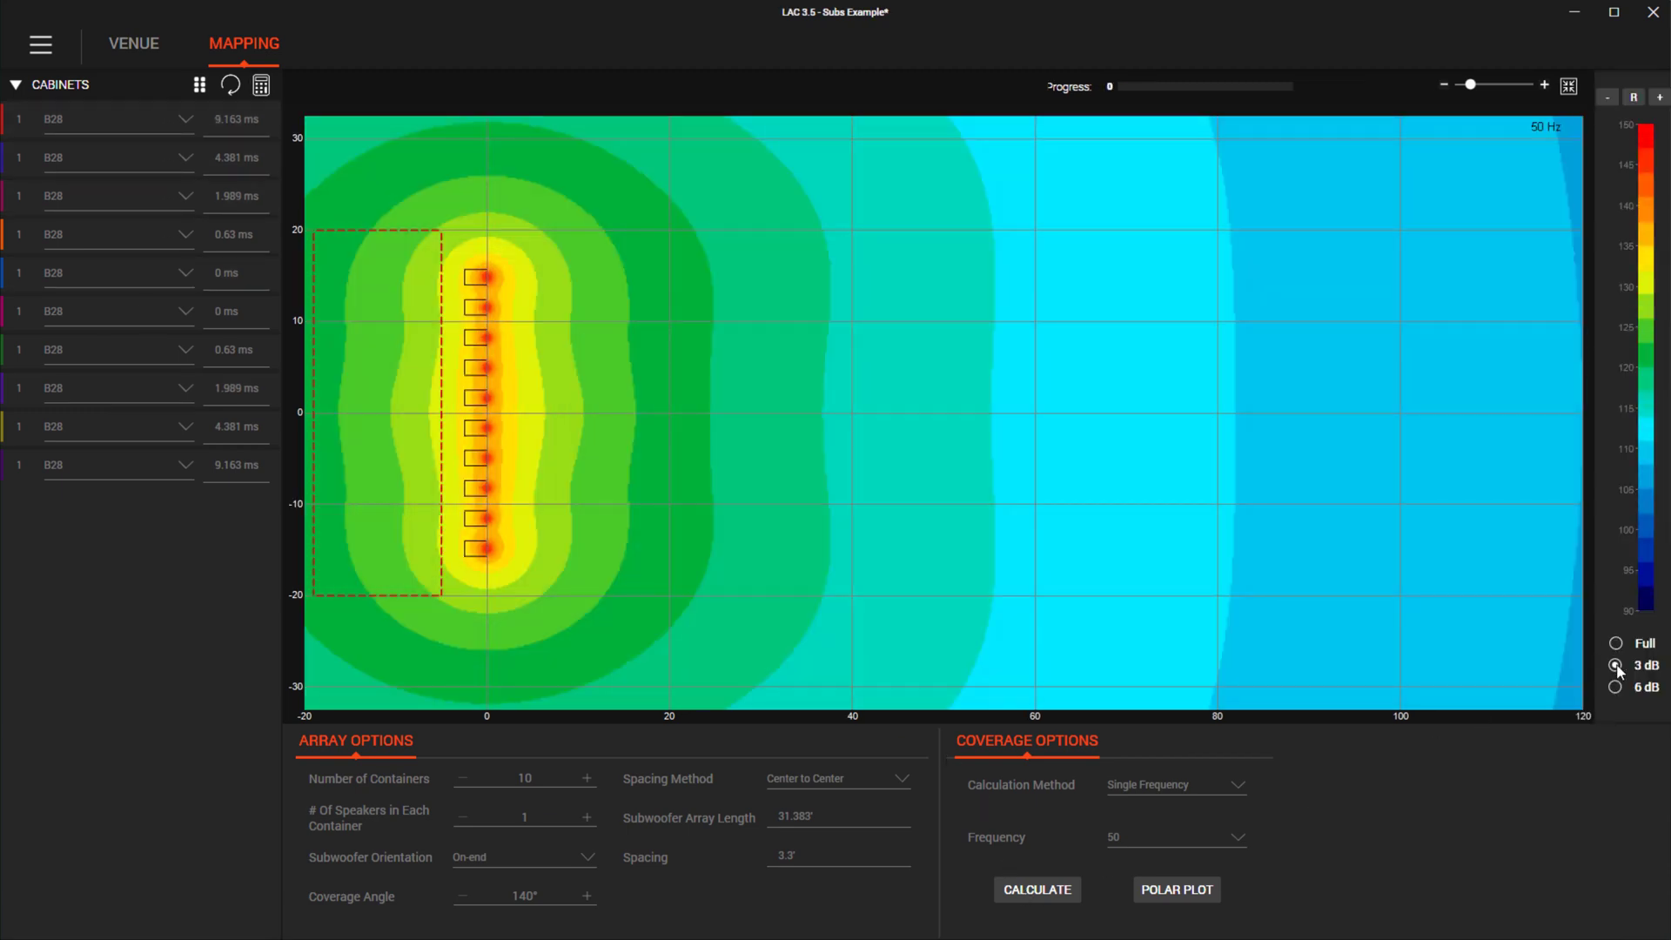
pyautogui.click(1618, 688)
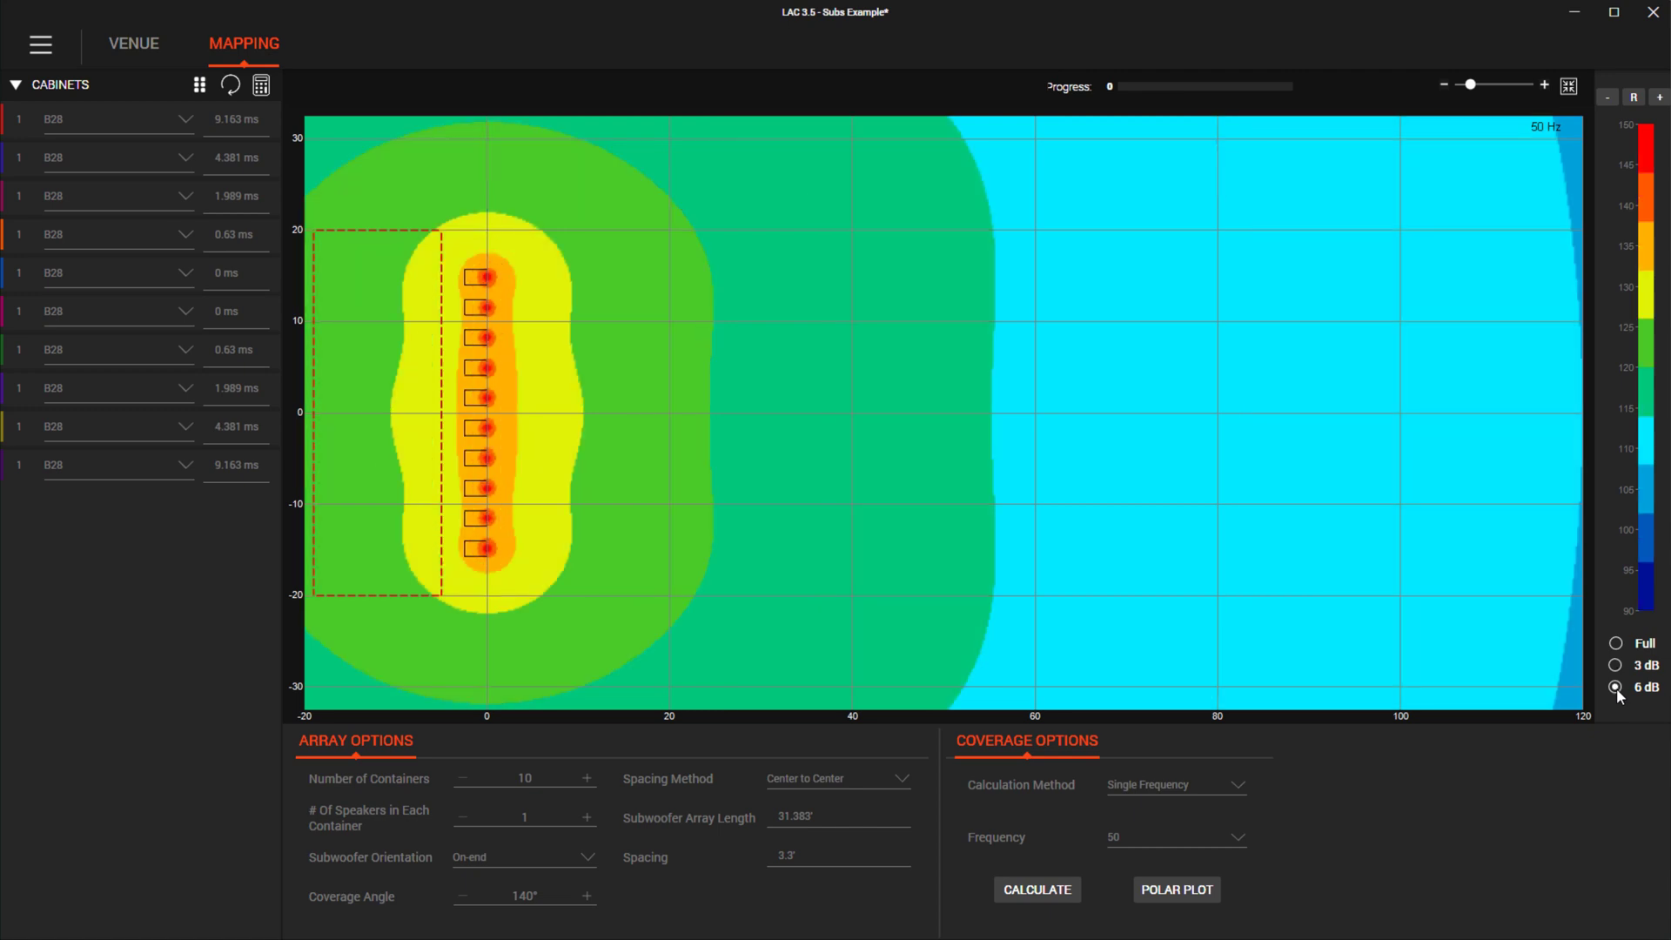
pyautogui.click(46, 48)
pyautogui.click(113, 402)
pyautogui.click(854, 510)
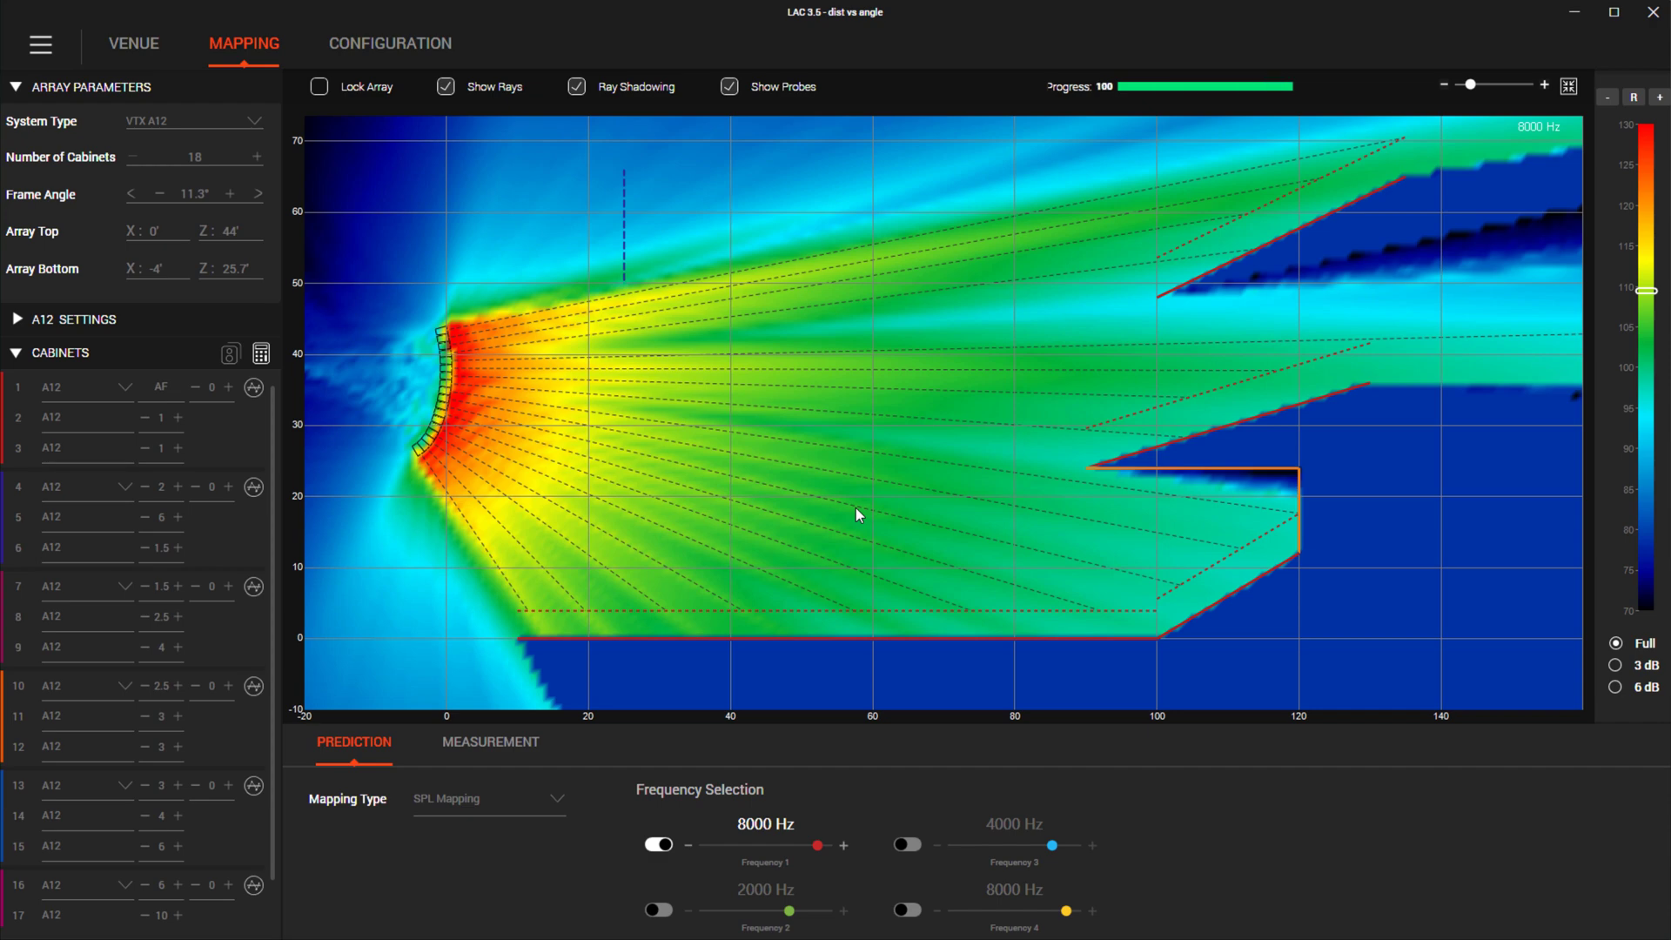
# Step: Start saving the Configuration view's Mobile Export QR code as a PNG image
pyautogui.click(379, 58)
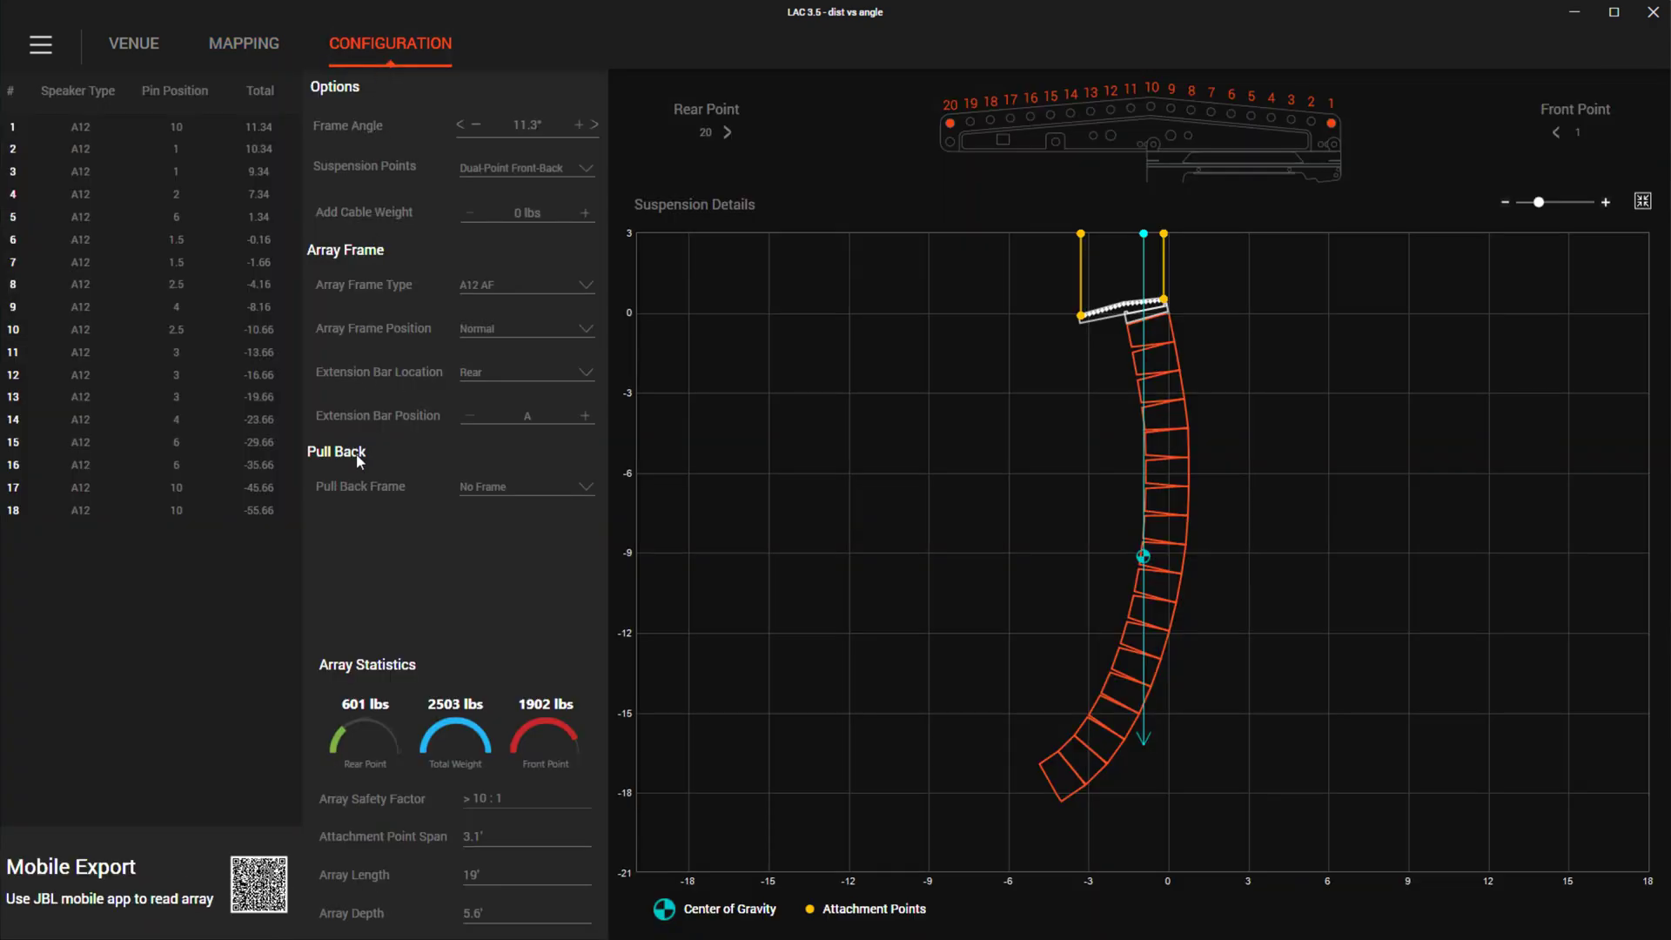
pyautogui.click(267, 882)
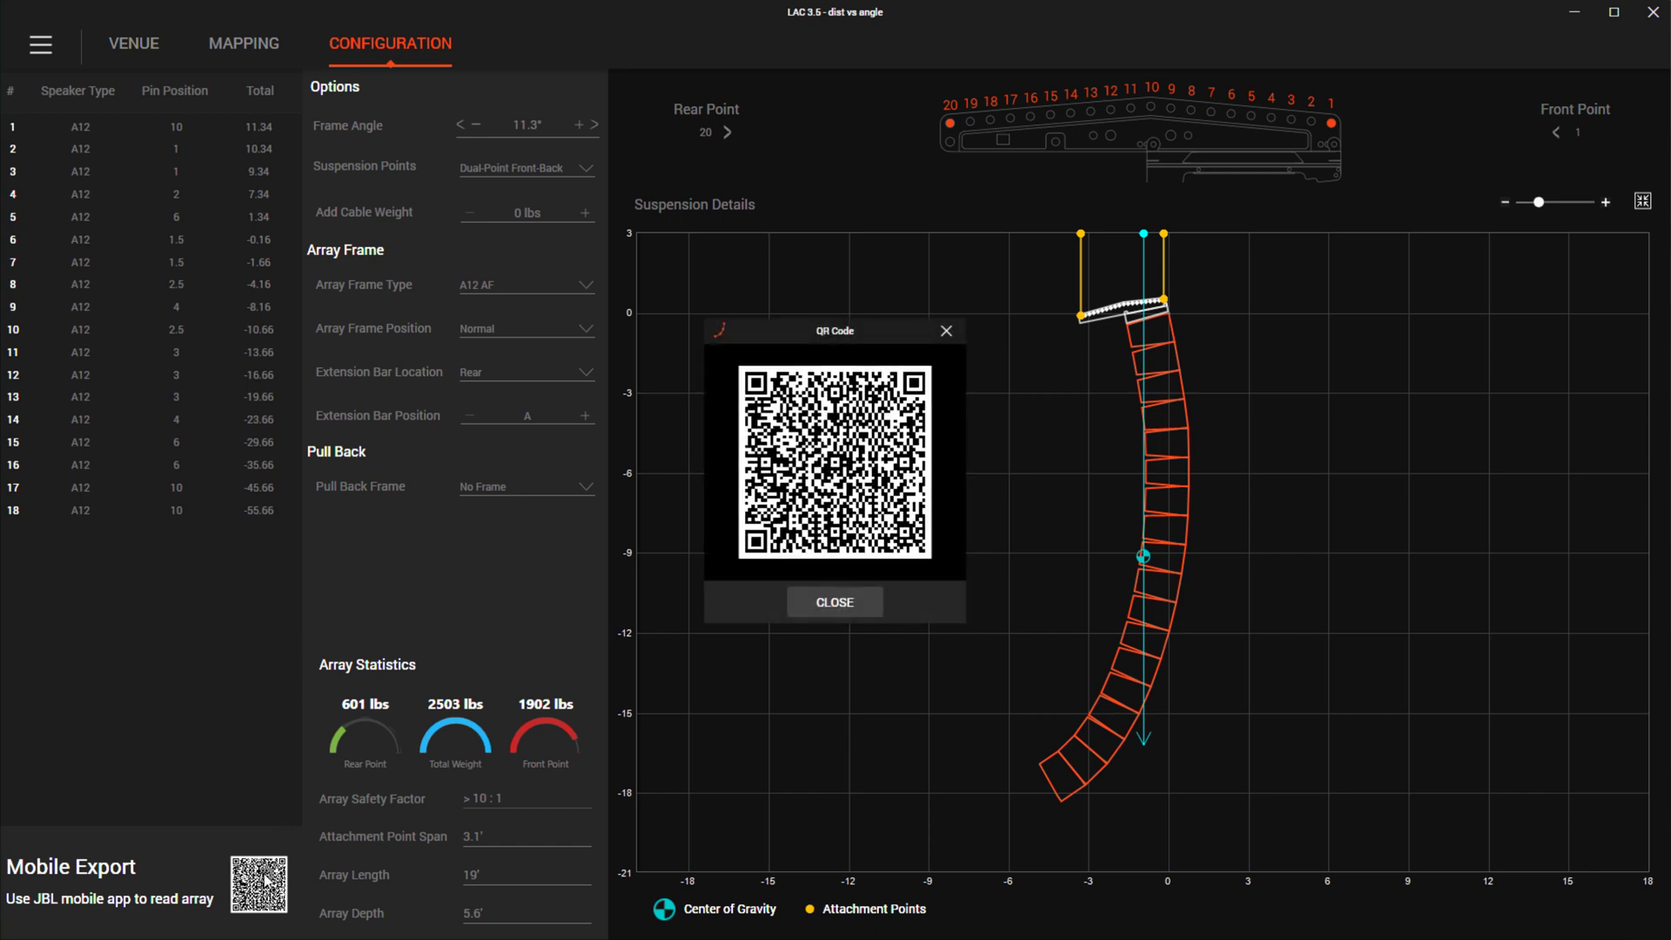
pyautogui.rightClick(748, 483)
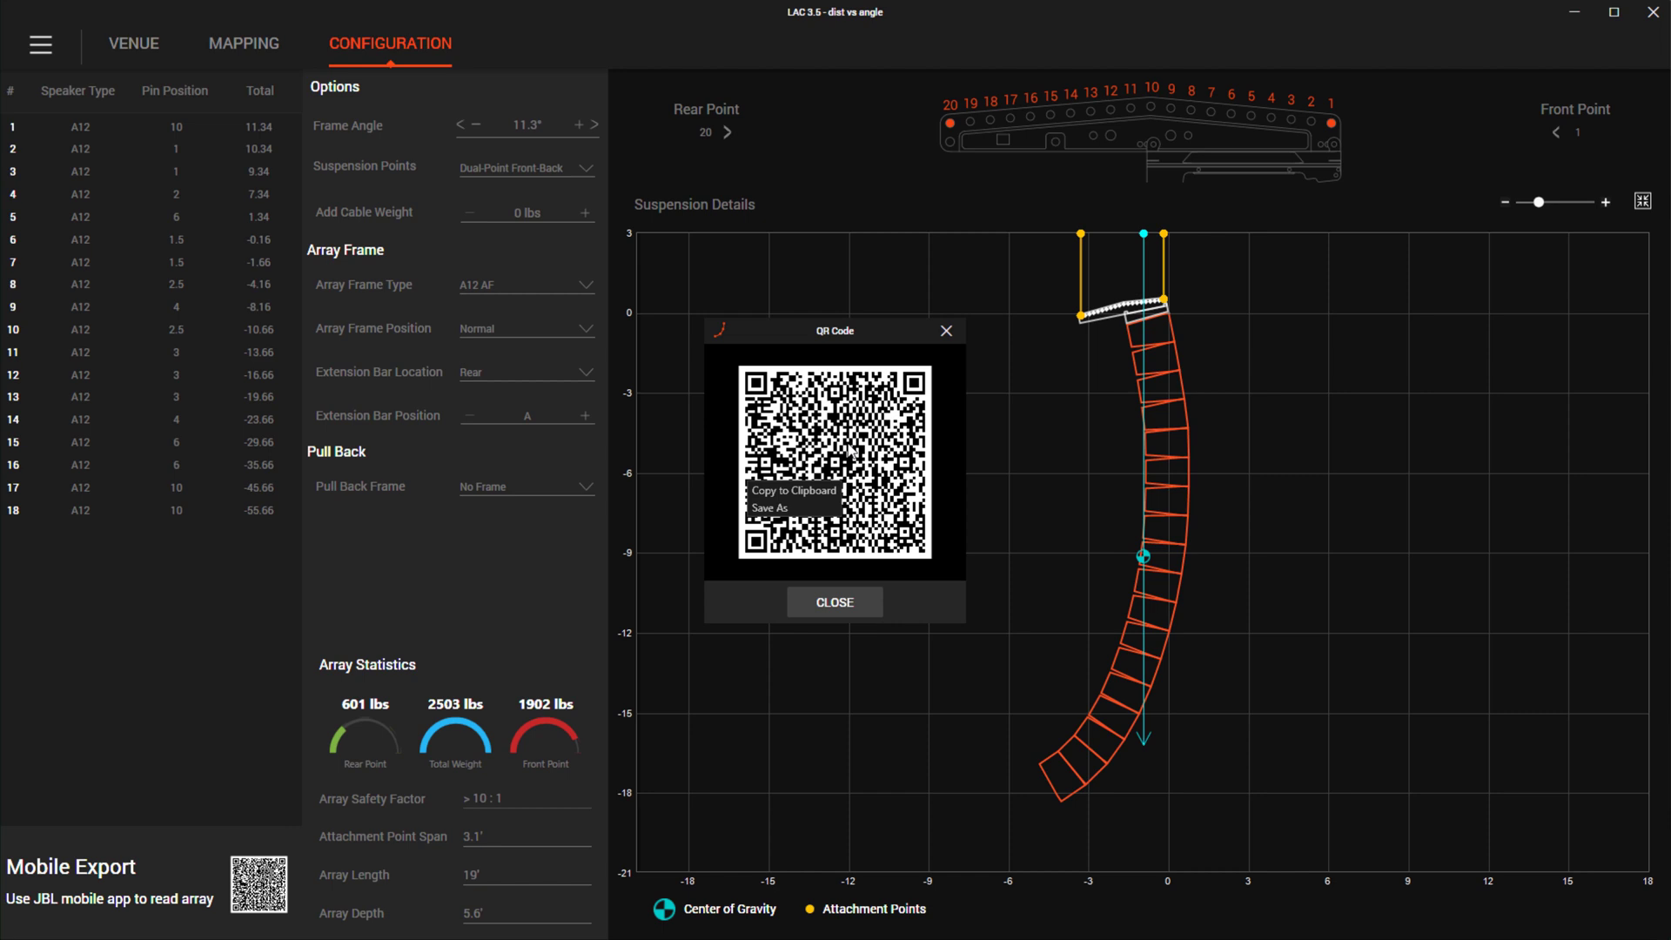
pyautogui.click(806, 515)
pyautogui.click(710, 771)
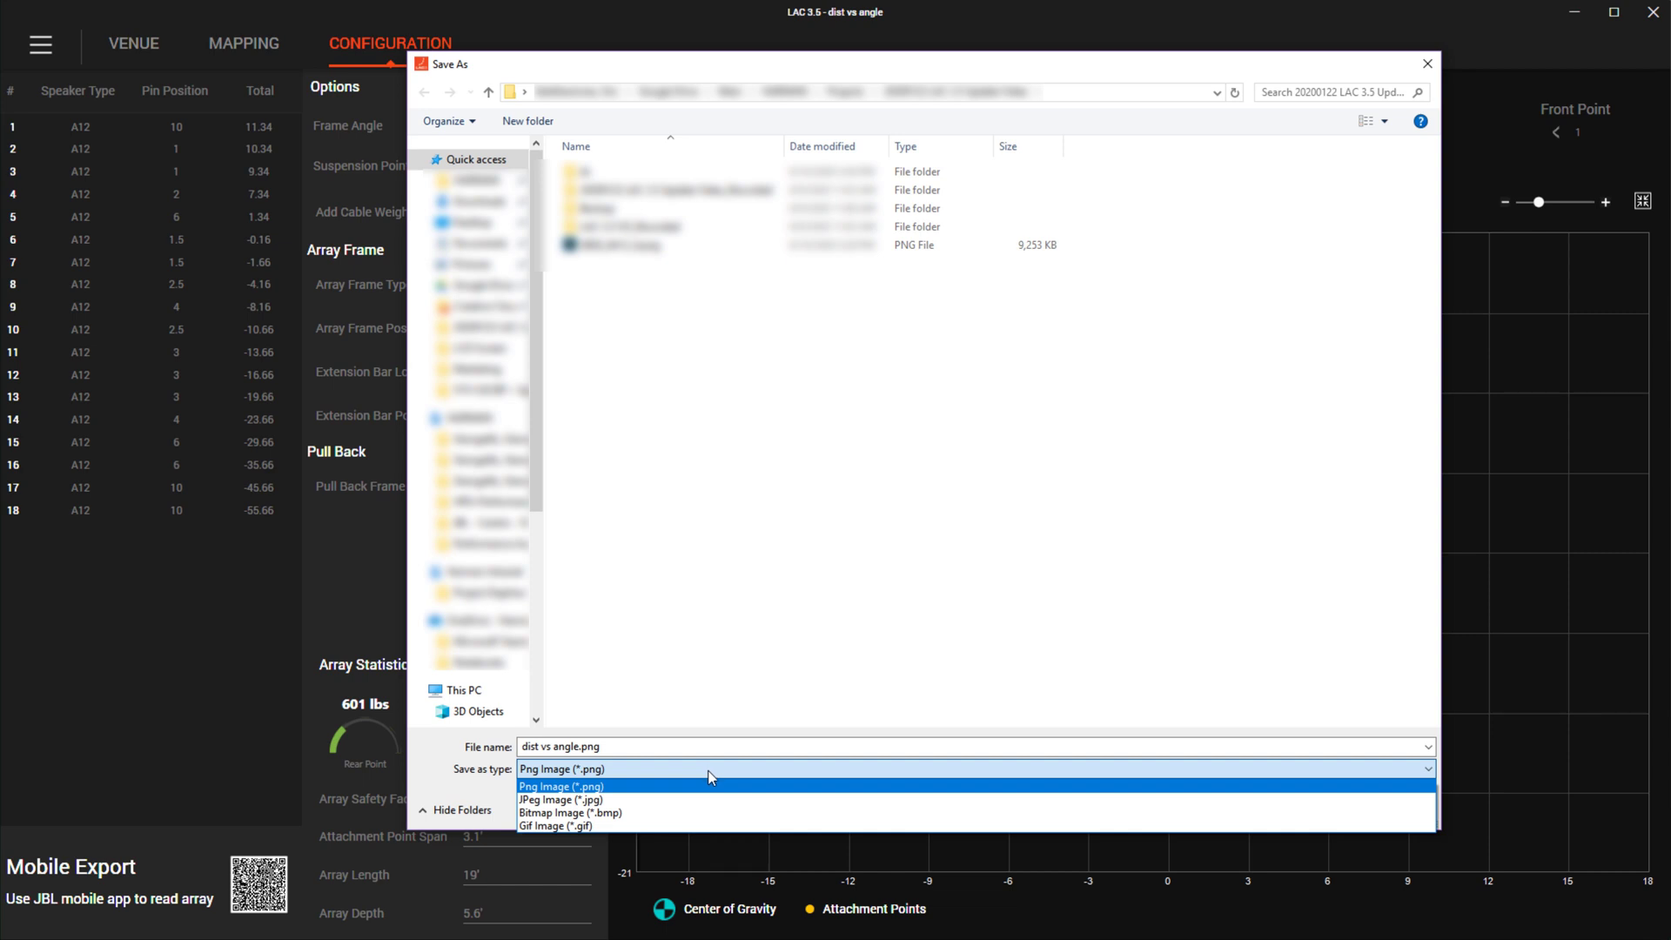
pyautogui.click(717, 709)
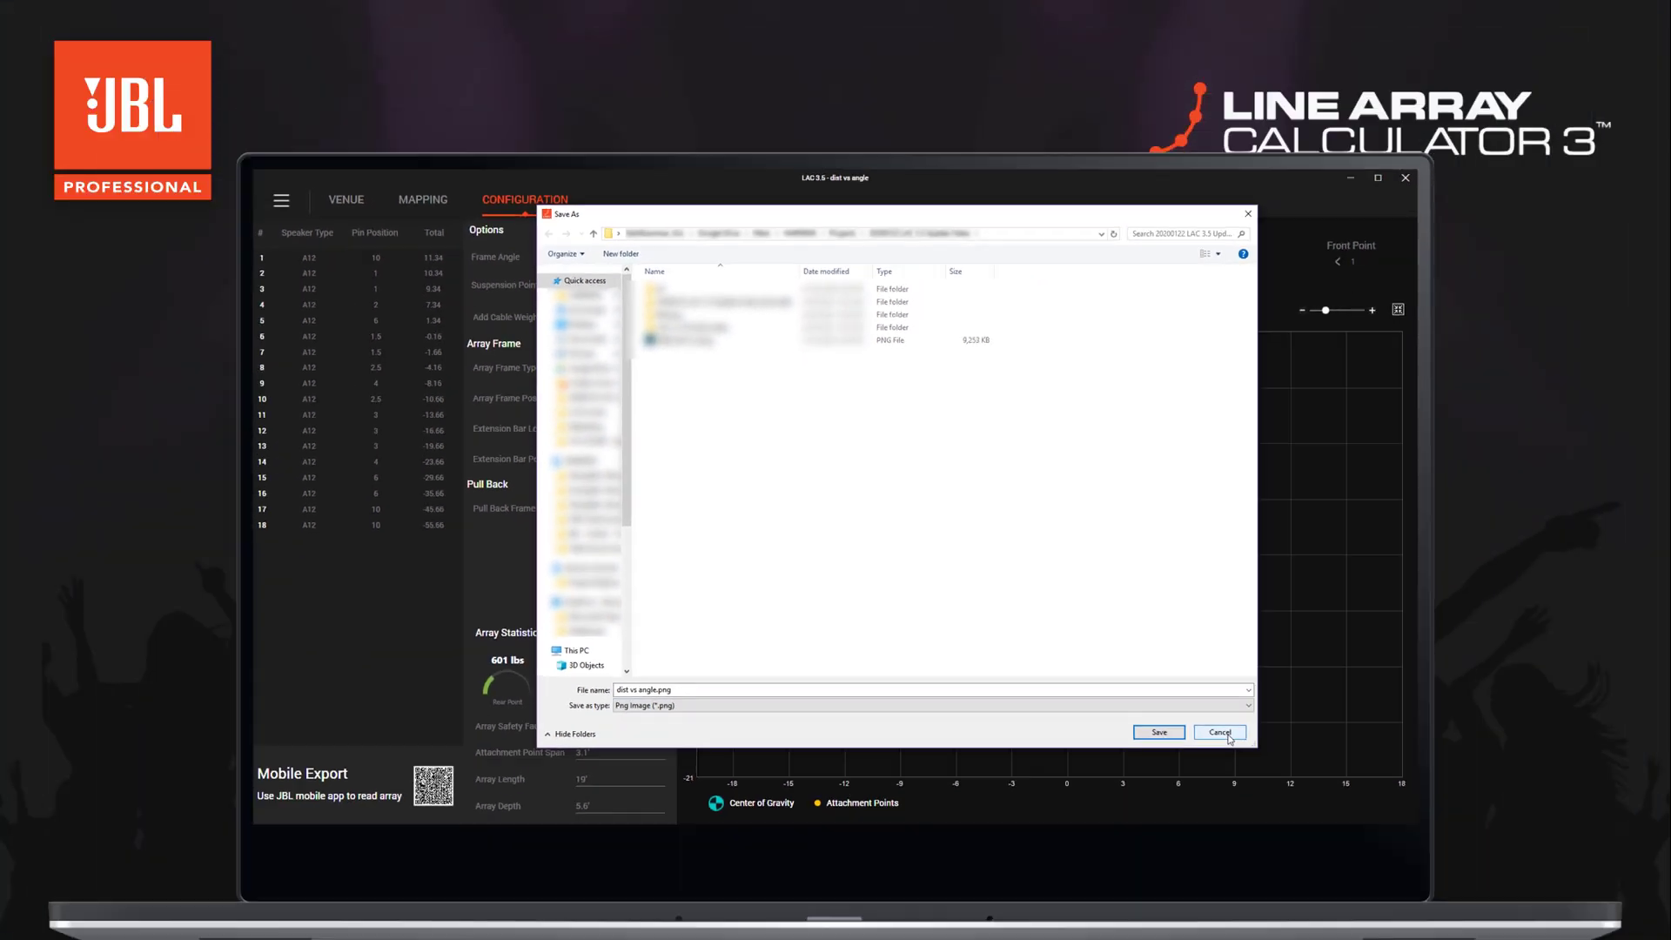